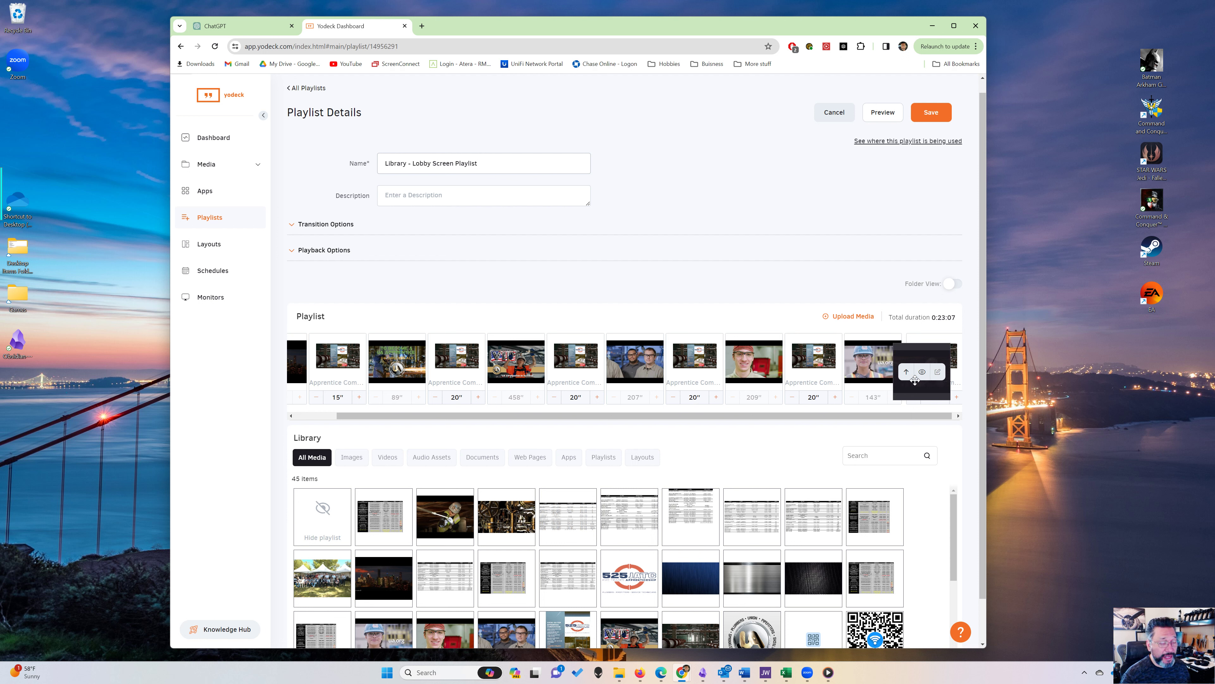
# Add the video "New Contractors: Building from within" to the end of the Library - Lobby Screen Playlist
pyautogui.moveTo(914, 379)
pyautogui.mouseDown()
pyautogui.moveTo(861, 383)
pyautogui.moveTo(926, 378)
pyautogui.moveTo(894, 412)
pyautogui.moveTo(939, 374)
pyautogui.mouseUp()
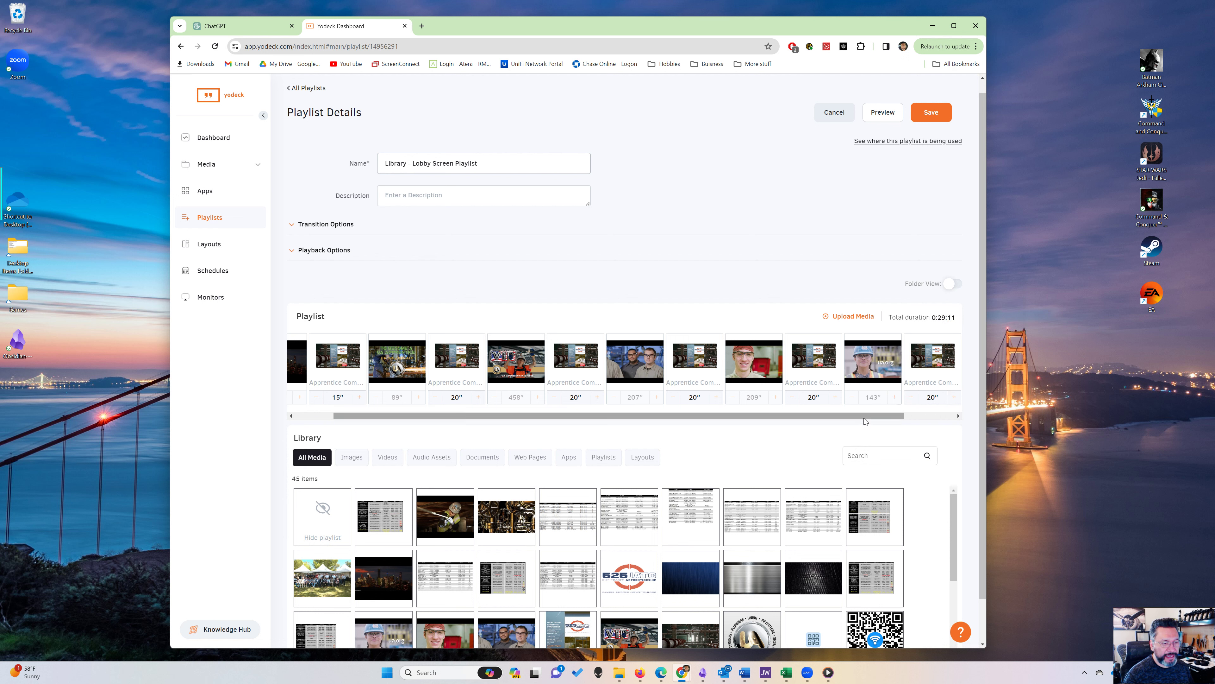
pyautogui.moveTo(863, 418); pyautogui.dragTo(924, 415)
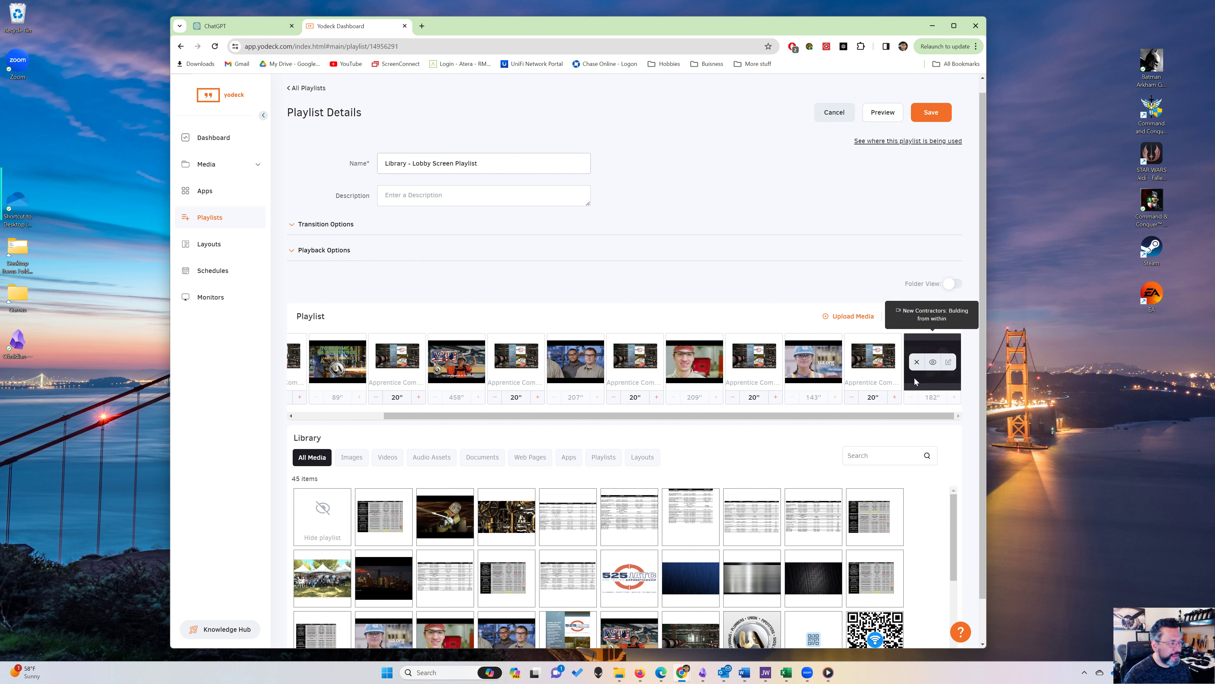
pyautogui.moveTo(633, 415); pyautogui.dragTo(865, 406)
pyautogui.moveTo(939, 379)
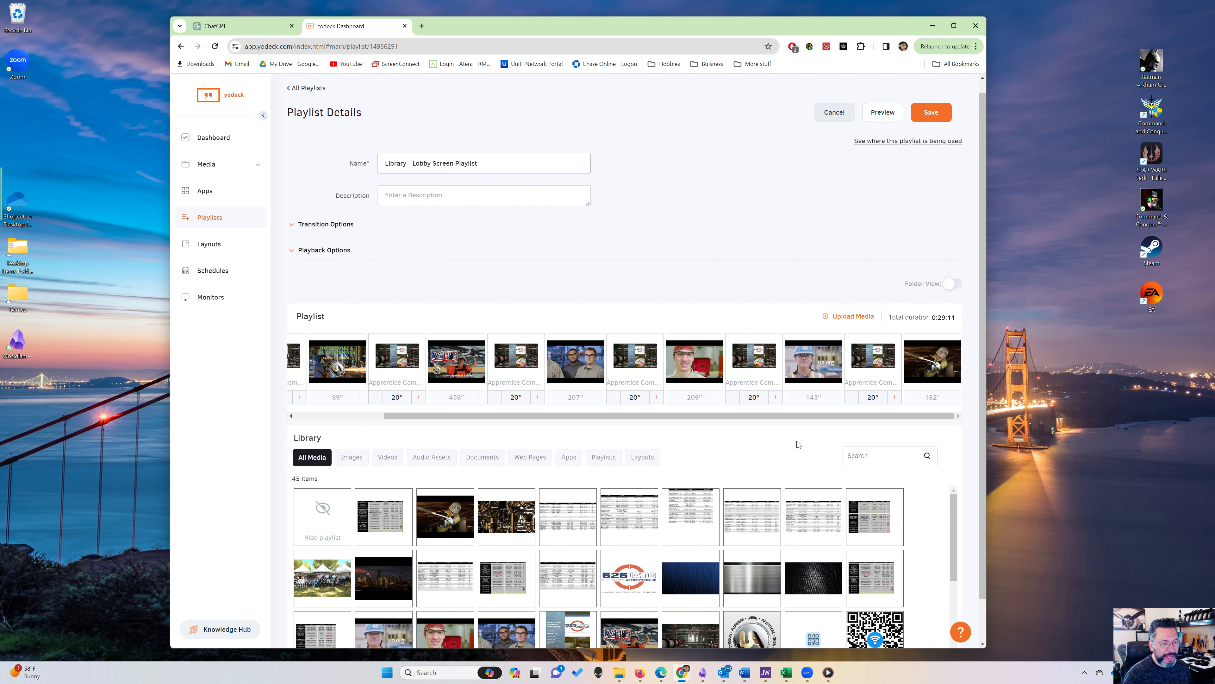
pyautogui.moveTo(676, 337)
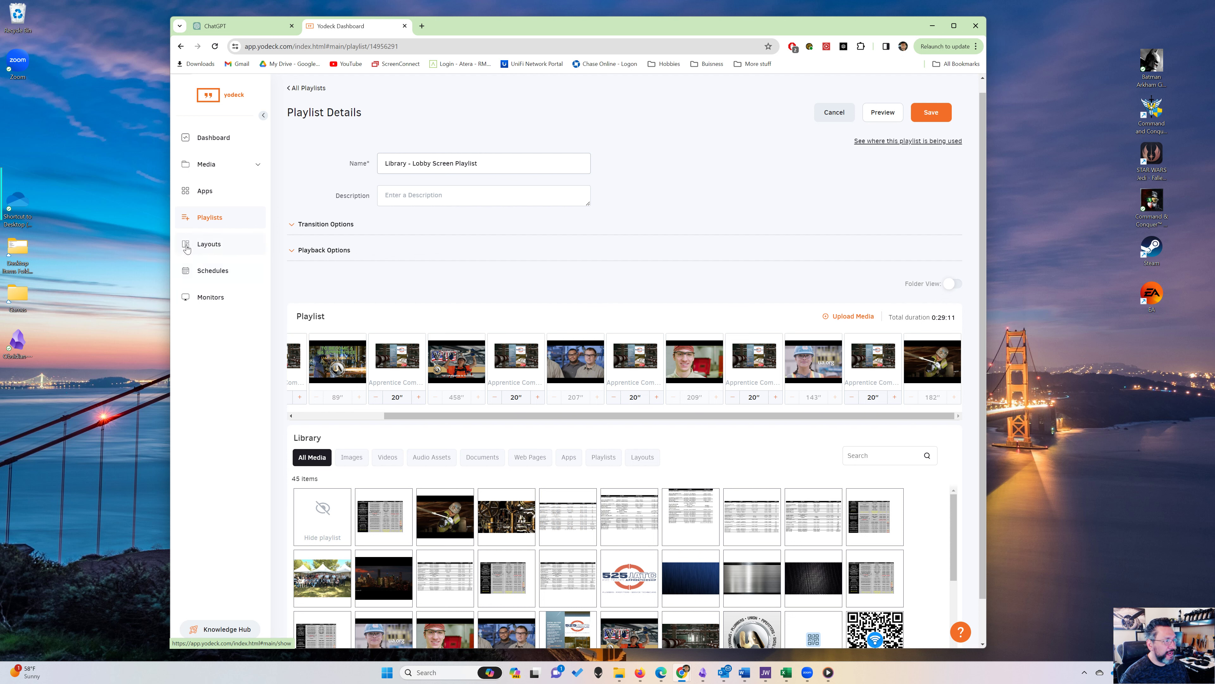
# Save the changes to the Library - Lobby Screen Playlist
pyautogui.click(214, 245)
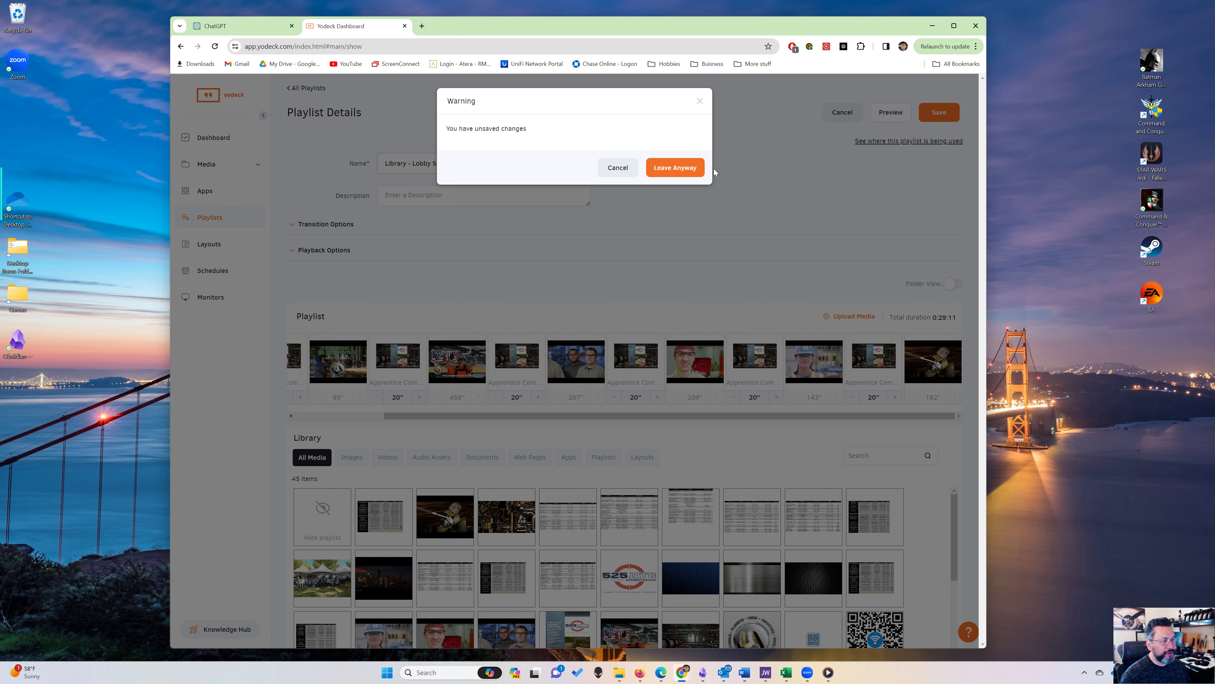
pyautogui.click(700, 102)
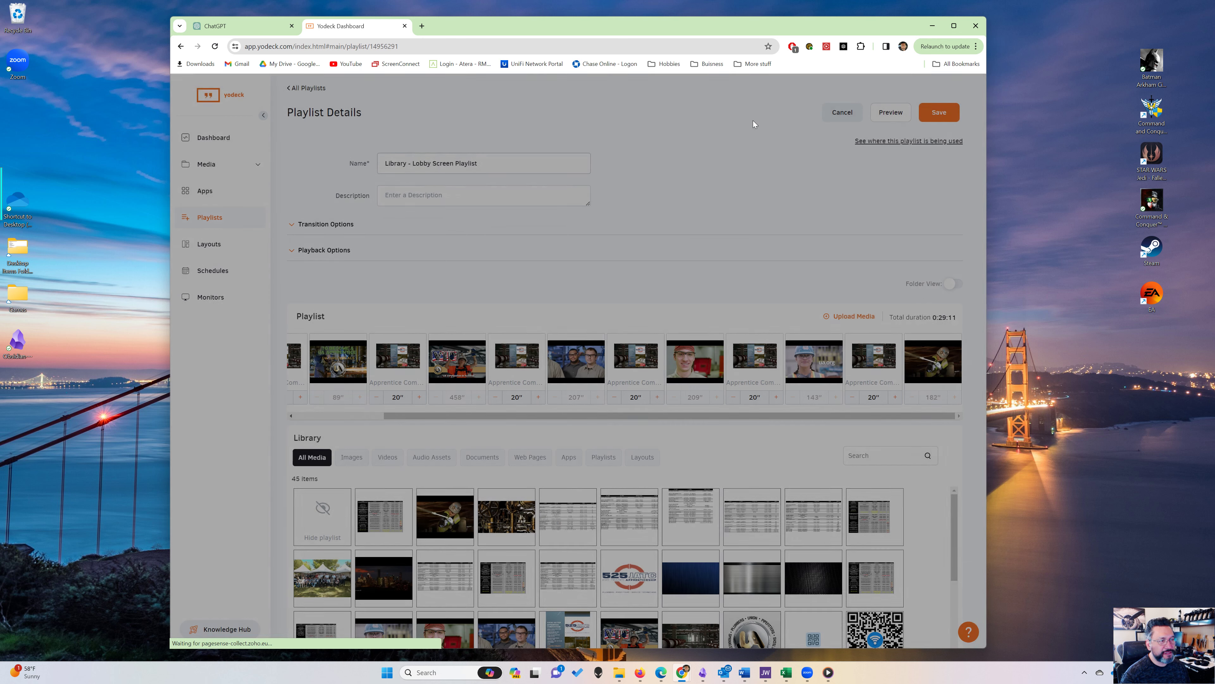
pyautogui.click(938, 112)
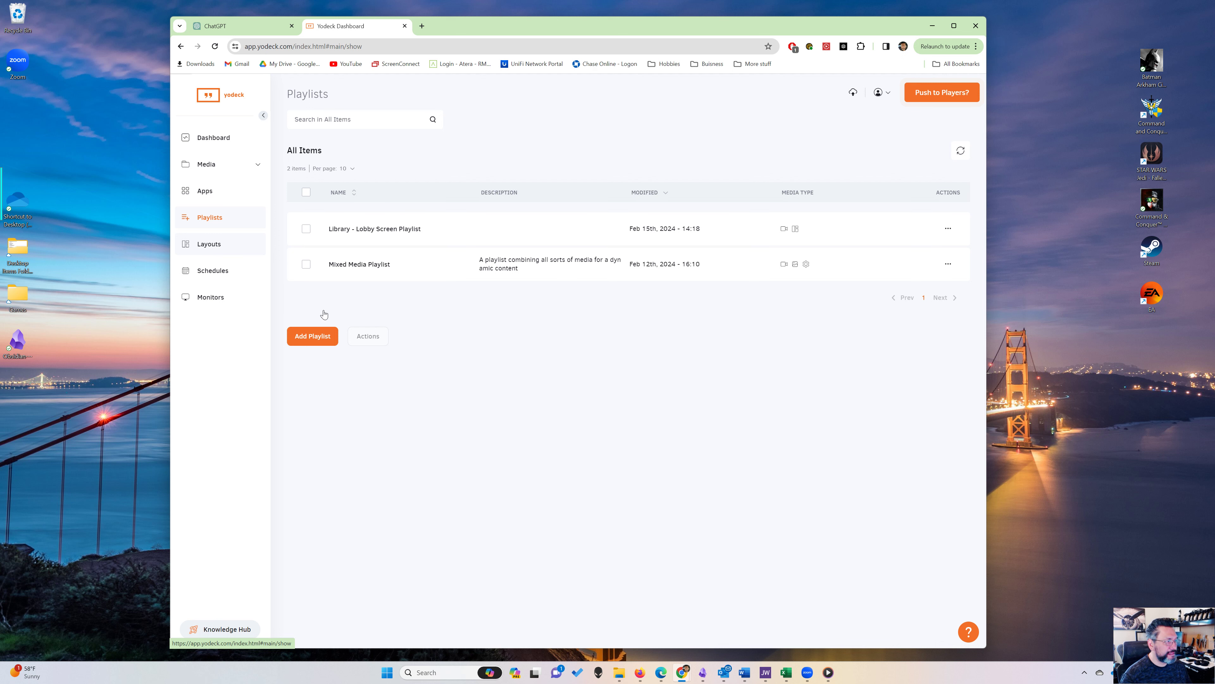
# View the "Schedule w/ backgroud" layout and the list of documents in the media library
pyautogui.click(209, 244)
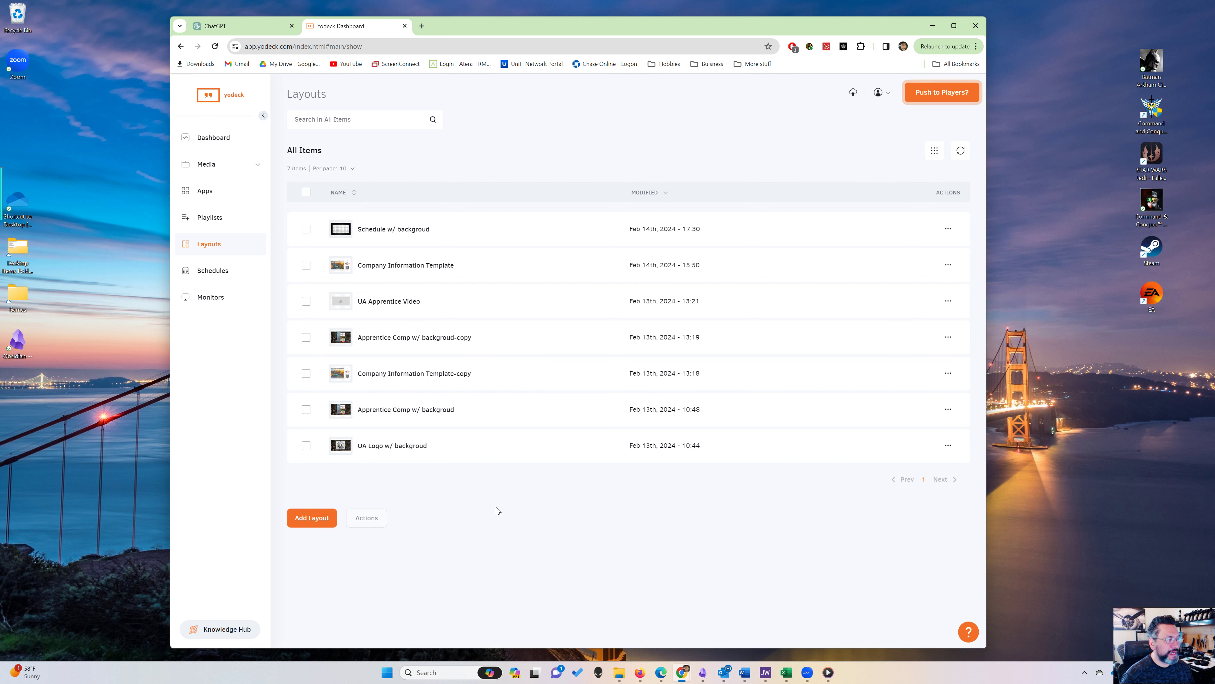
pyautogui.click(360, 228)
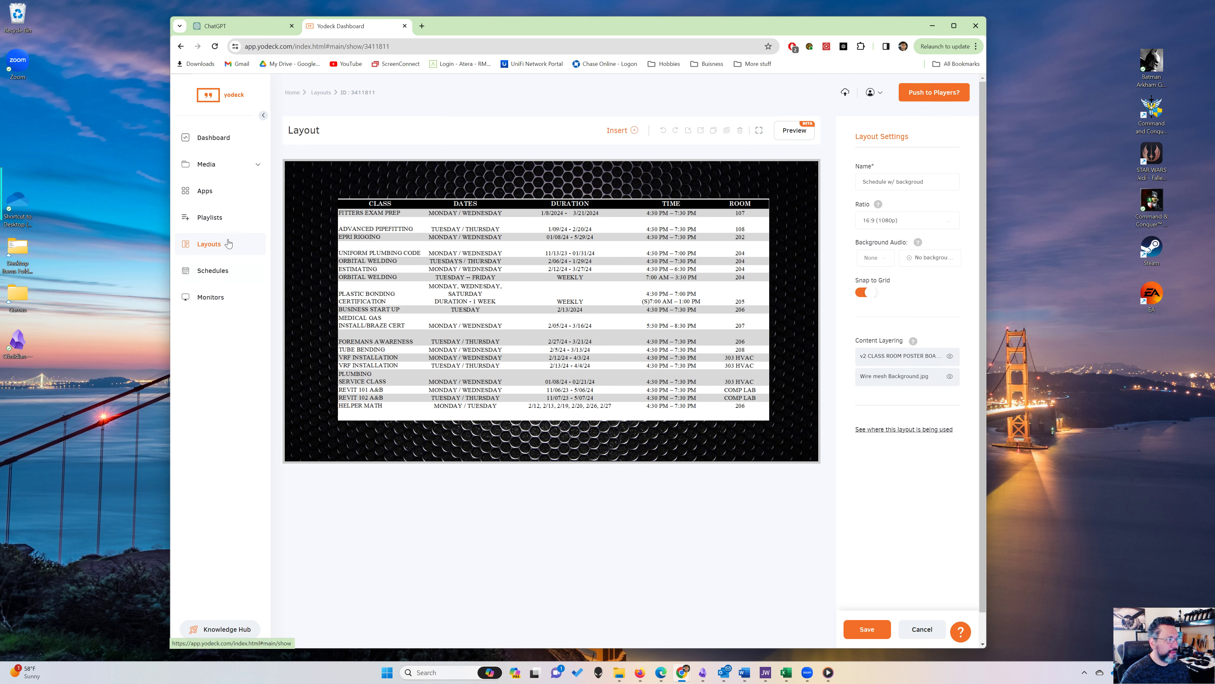
pyautogui.click(257, 166)
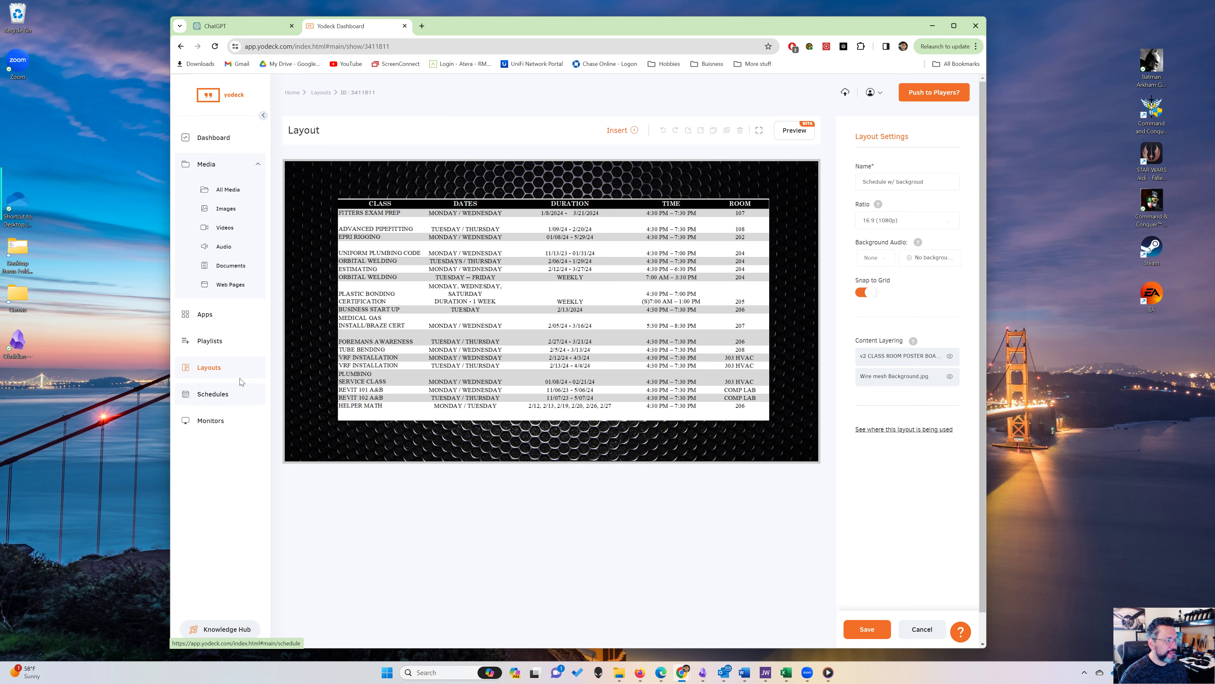
pyautogui.click(232, 271)
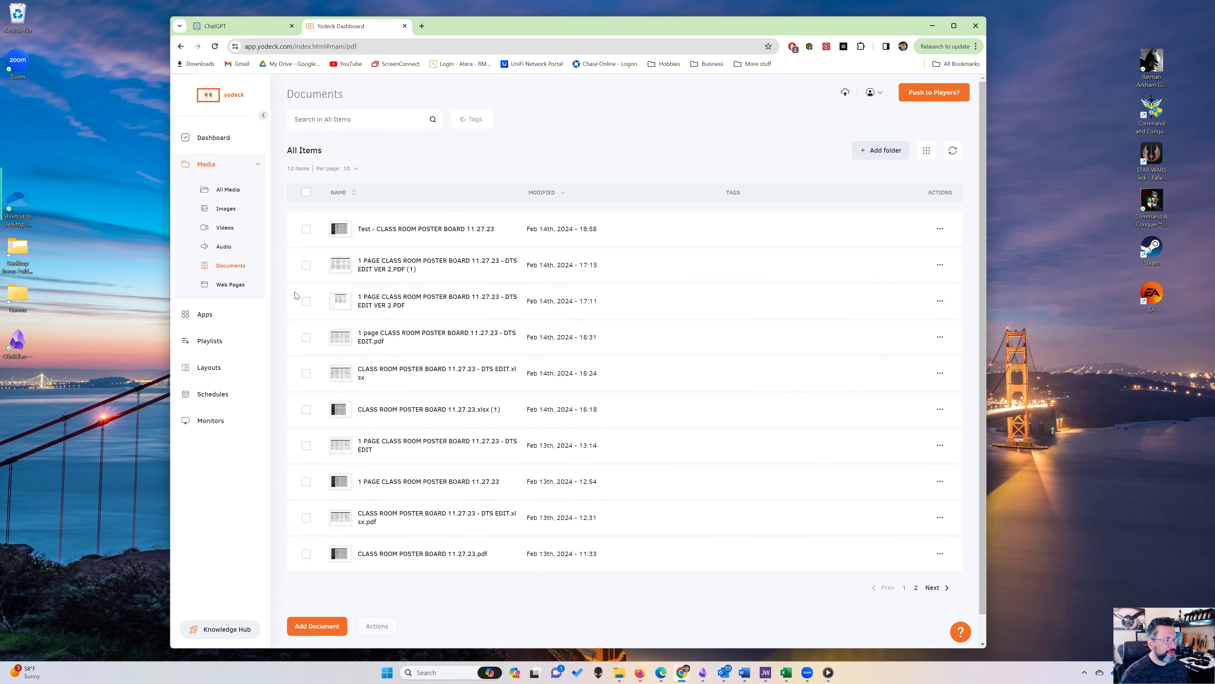
# Open the "Schedule w/ backgroud" layout for editing
pyautogui.click(202, 369)
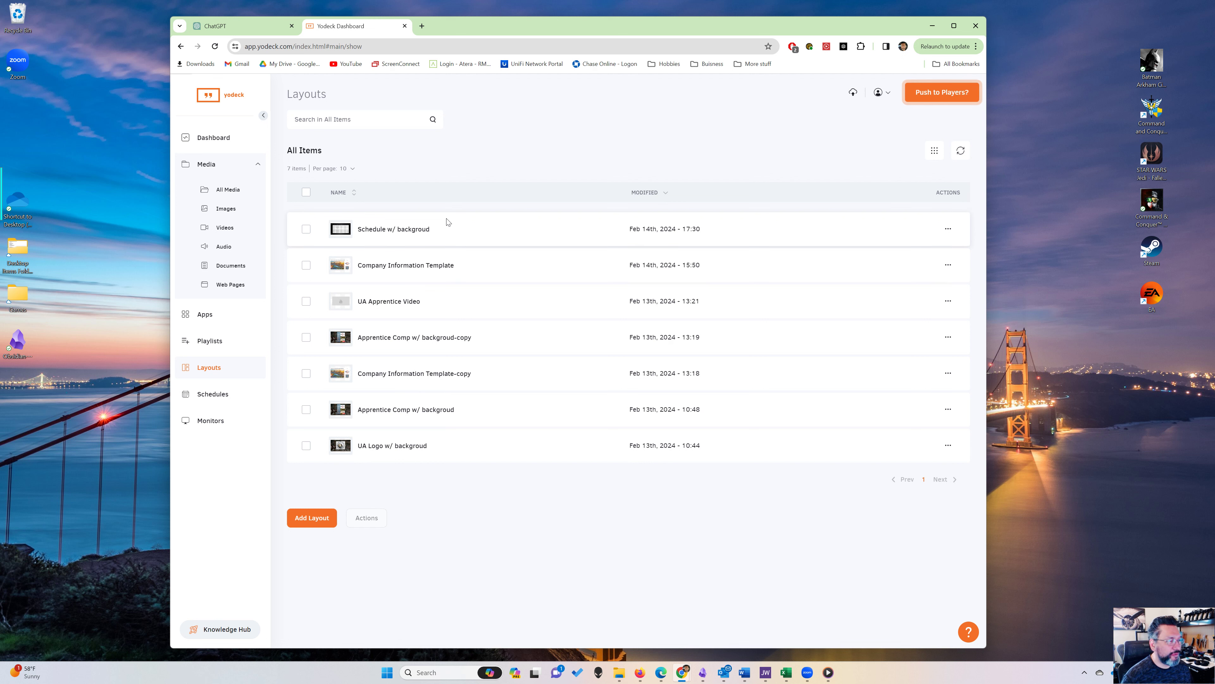
pyautogui.click(384, 230)
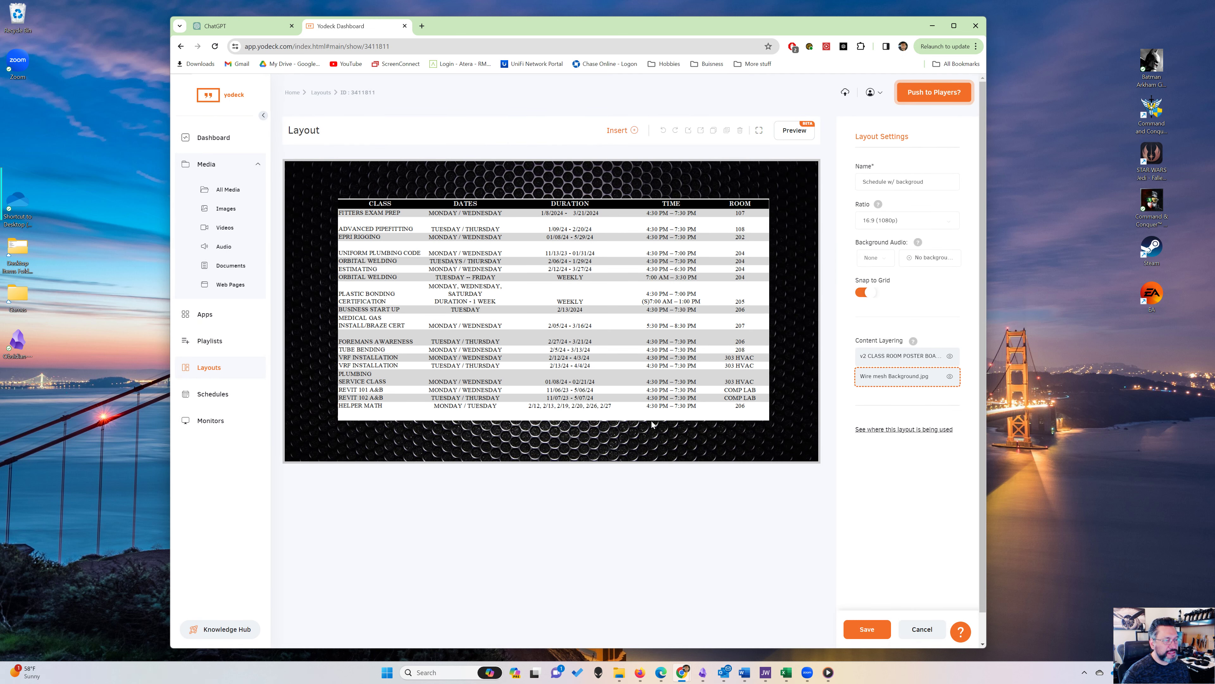
pyautogui.click(527, 332)
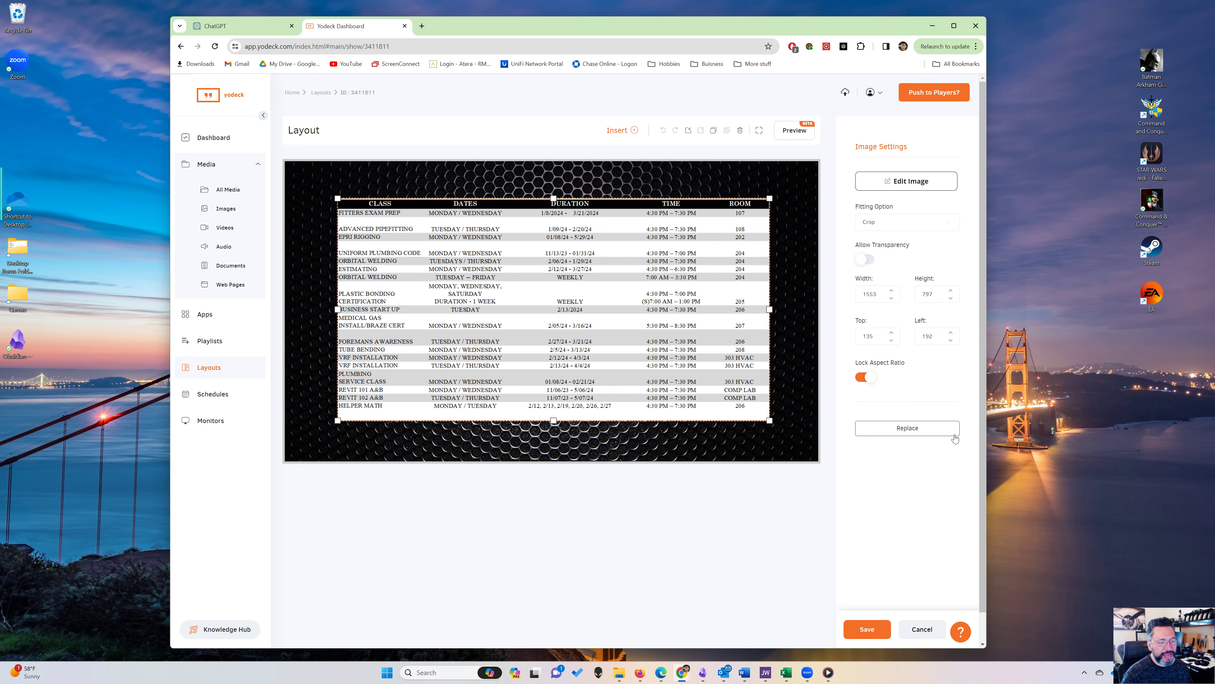
pyautogui.click(906, 428)
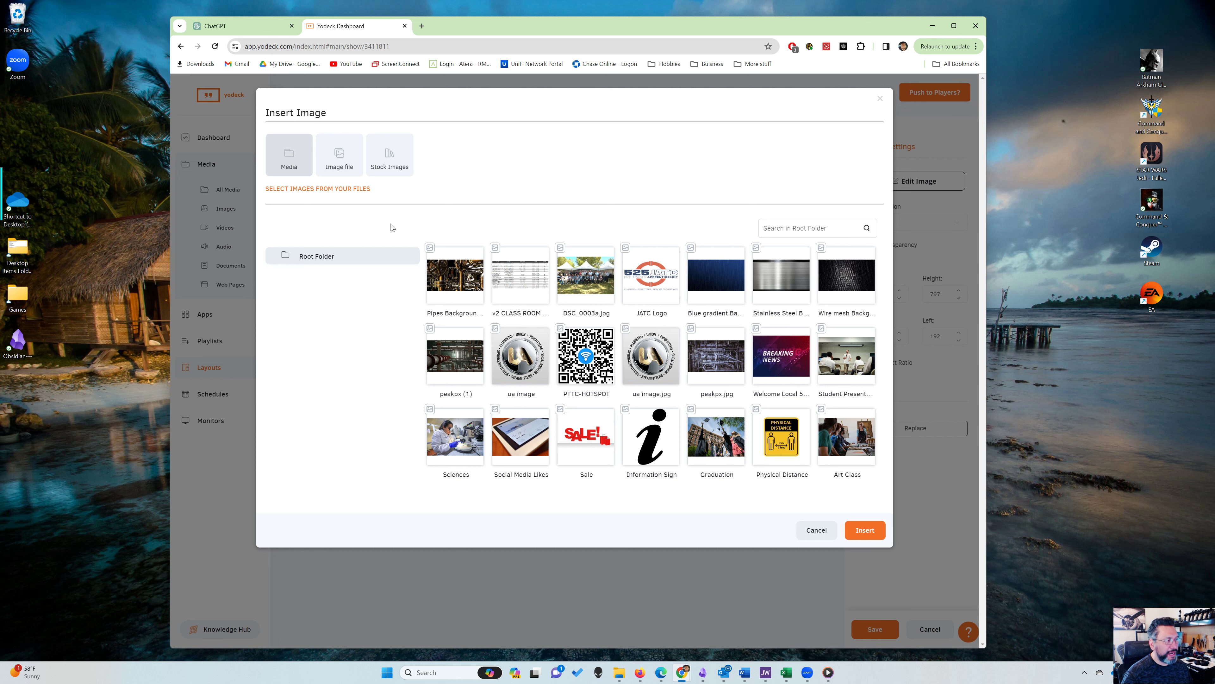
pyautogui.click(339, 154)
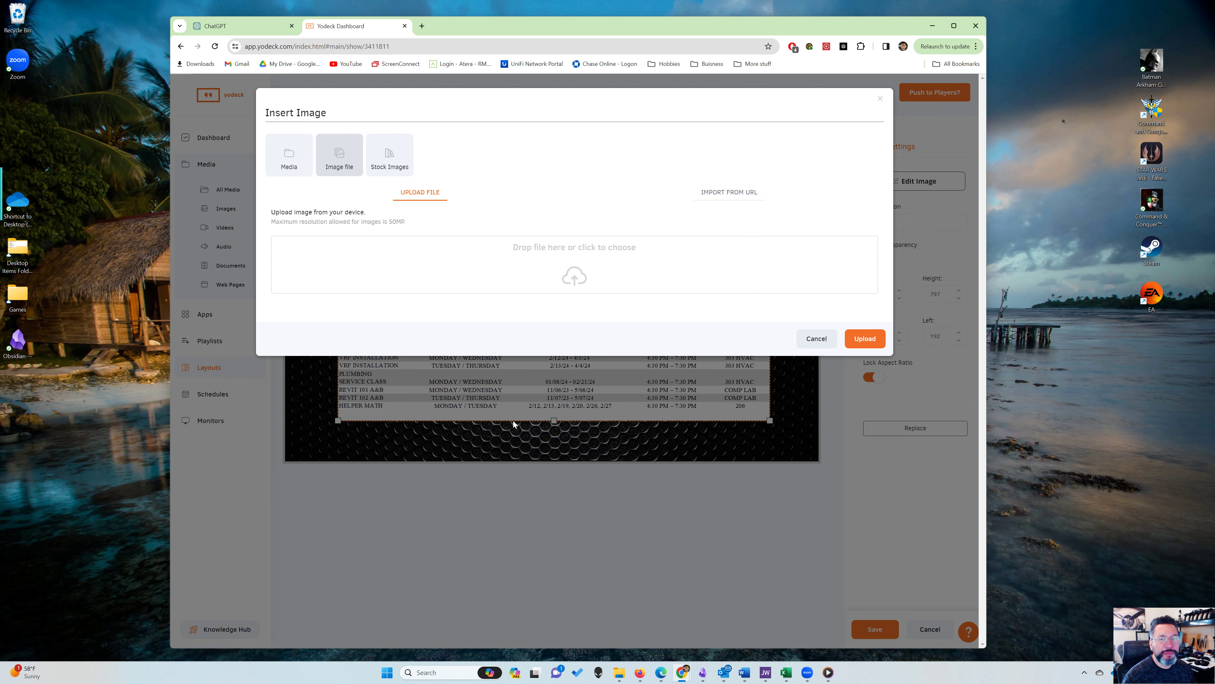
pyautogui.click(816, 339)
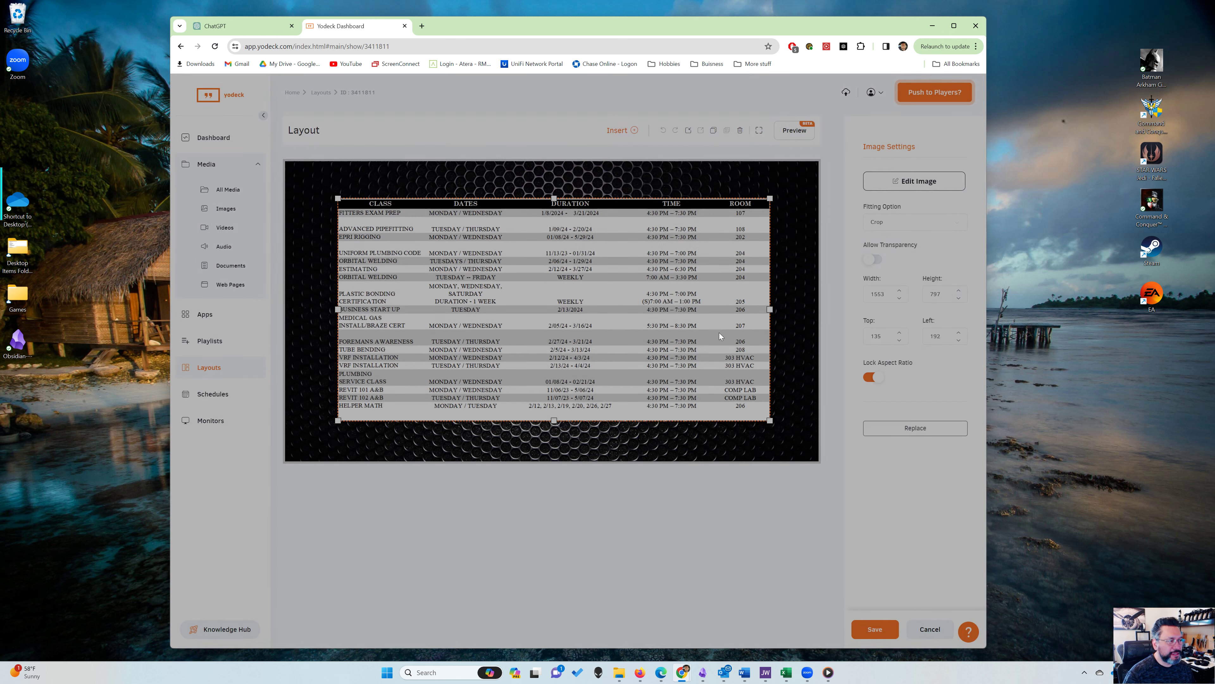
pyautogui.click(577, 324)
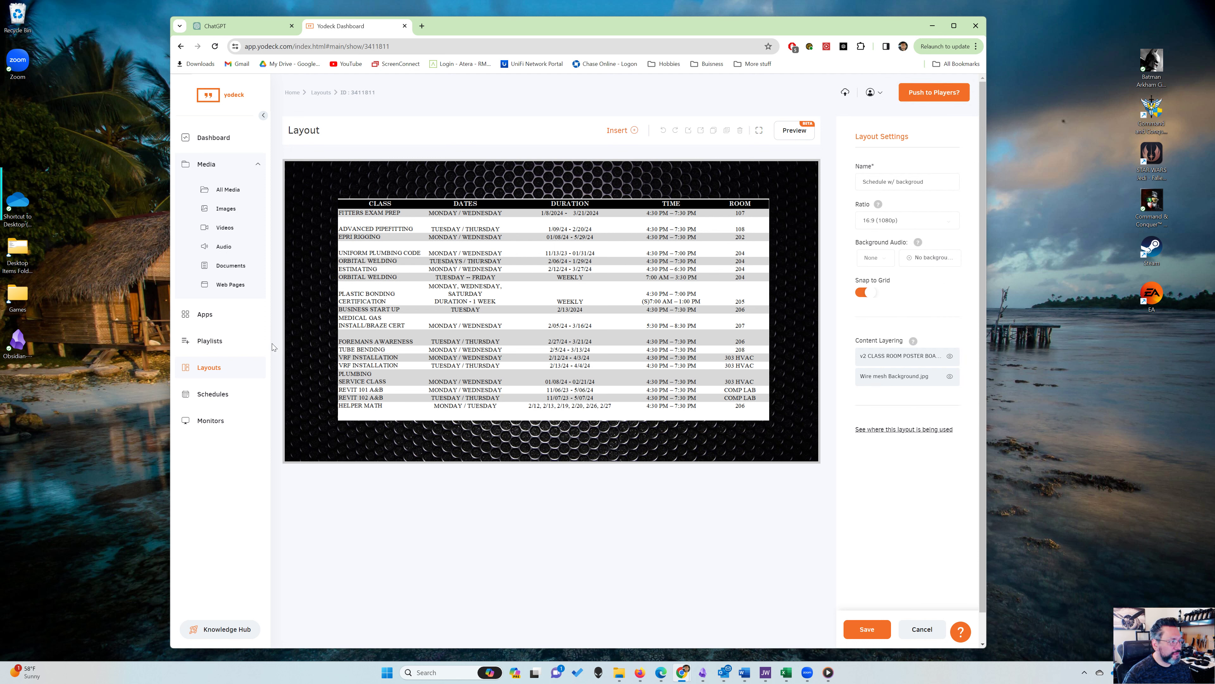
pyautogui.click(493, 334)
pyautogui.click(865, 427)
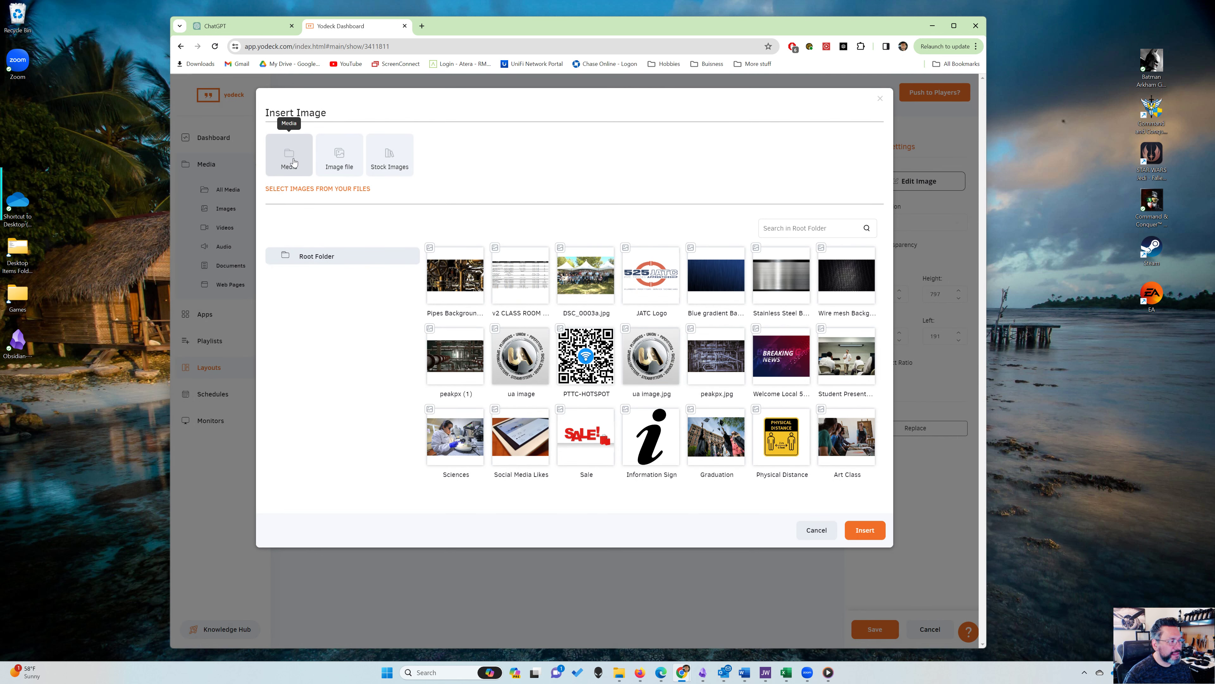
pyautogui.click(865, 530)
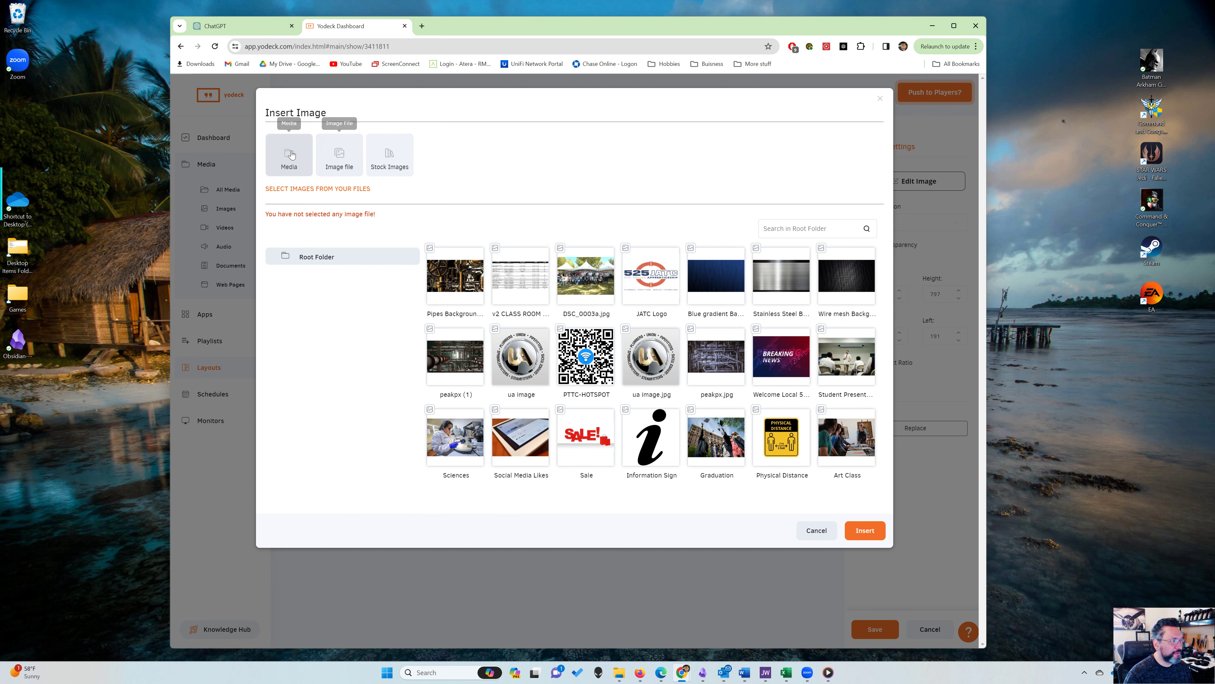
pyautogui.click(878, 96)
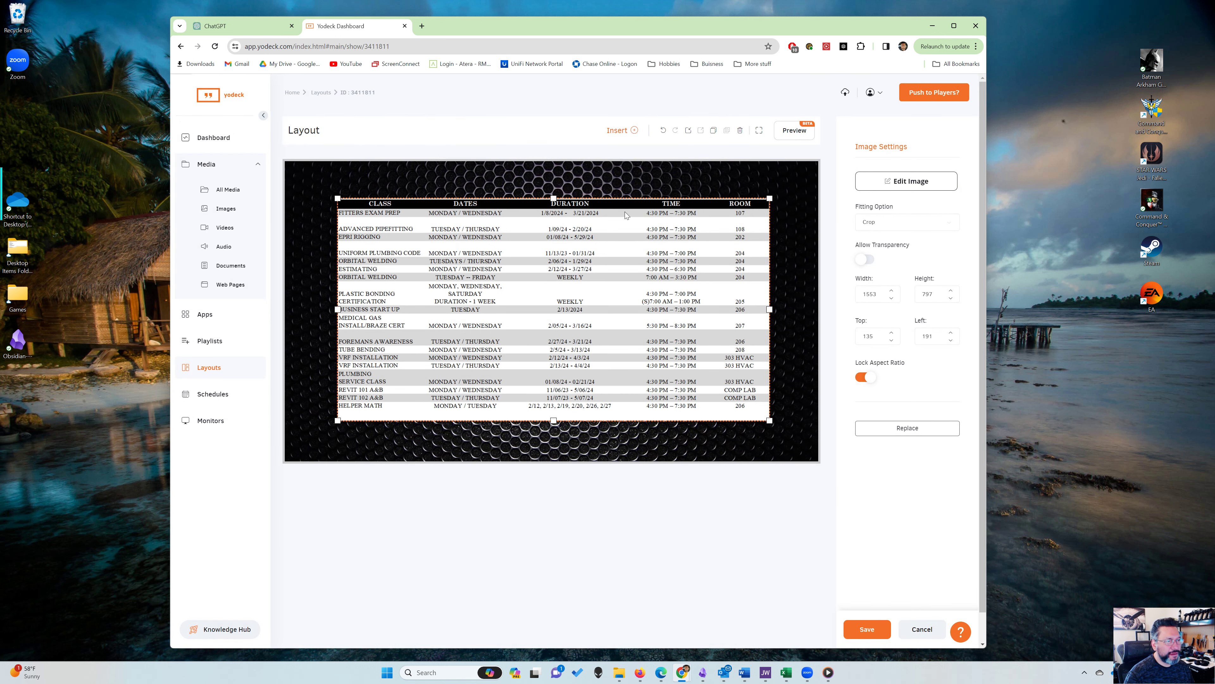
pyautogui.click(625, 131)
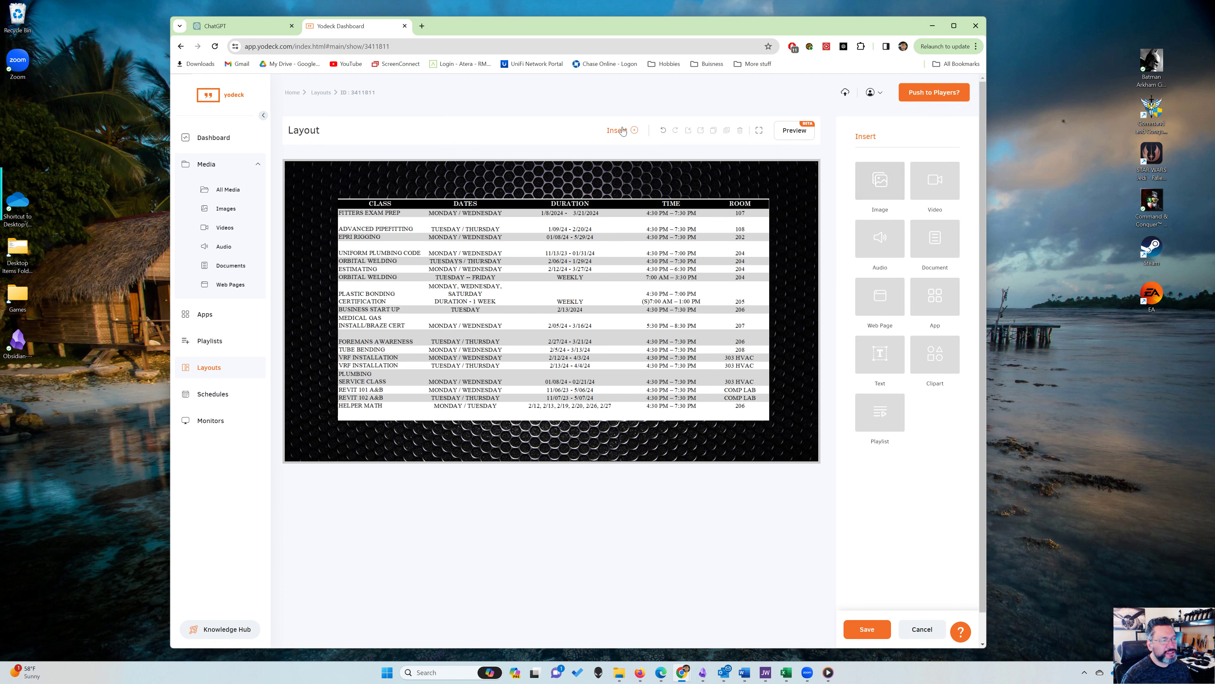
pyautogui.click(503, 293)
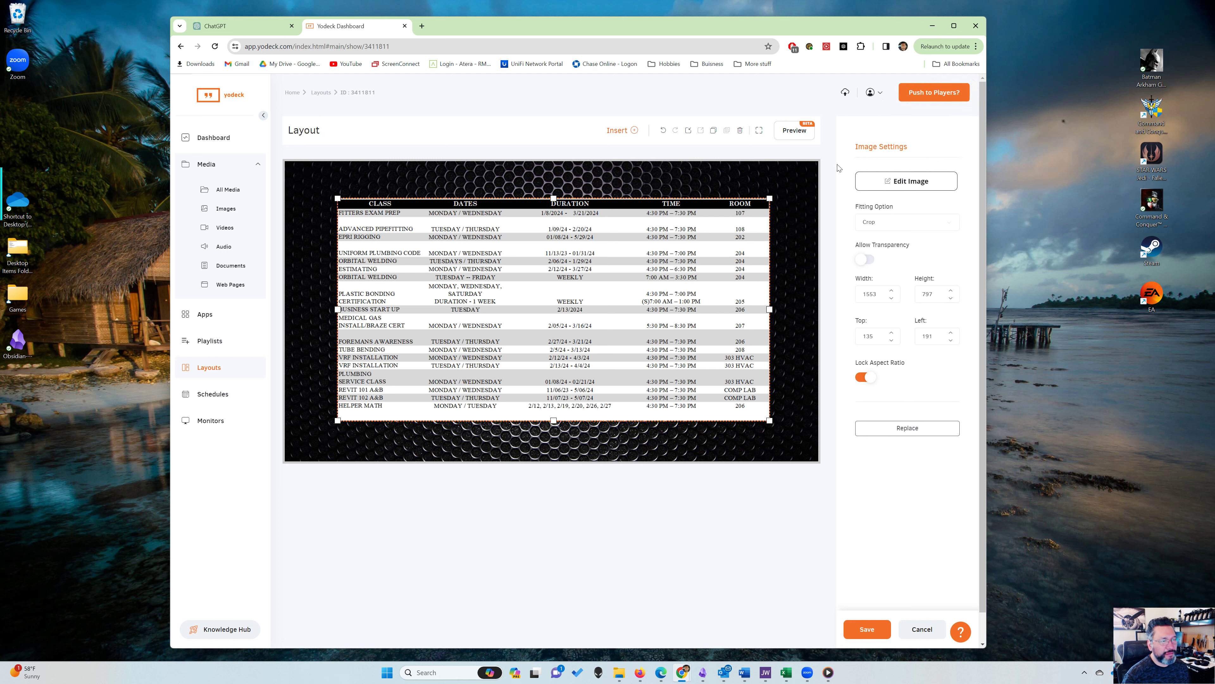
# Start inserting a PDF document into the layout, using CLASS ROOM POSTER BOARD 11.27.23 from the Downloads folder as the upload file
pyautogui.click(636, 130)
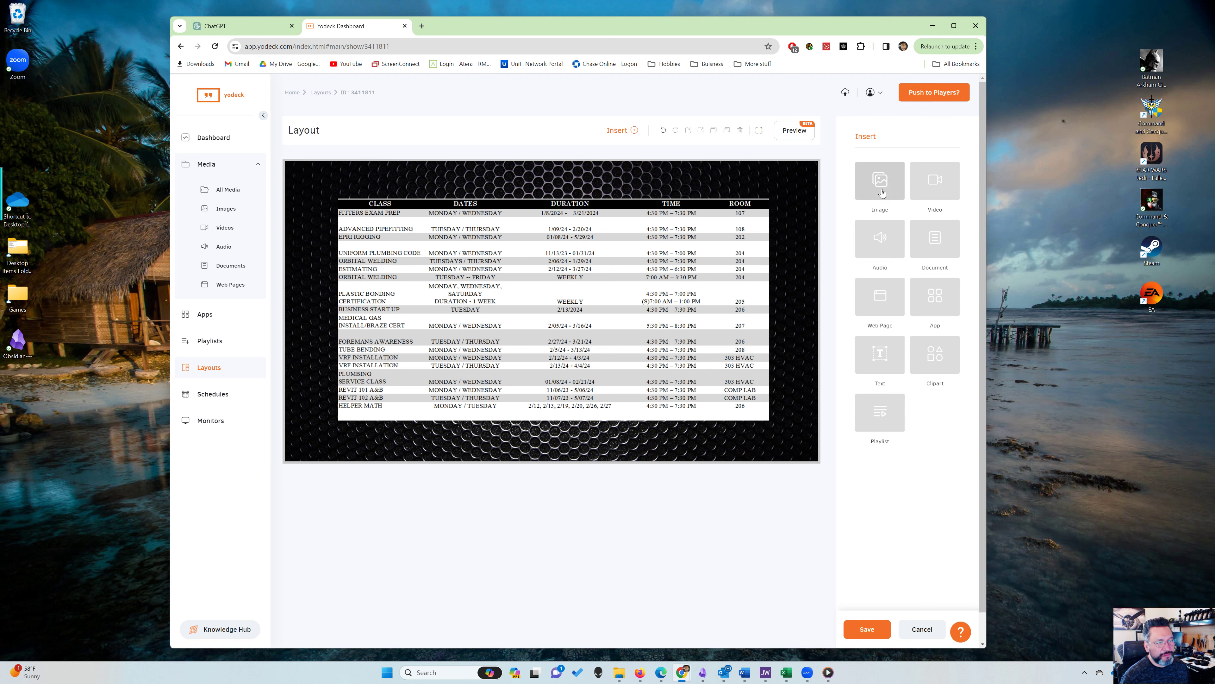
pyautogui.click(937, 249)
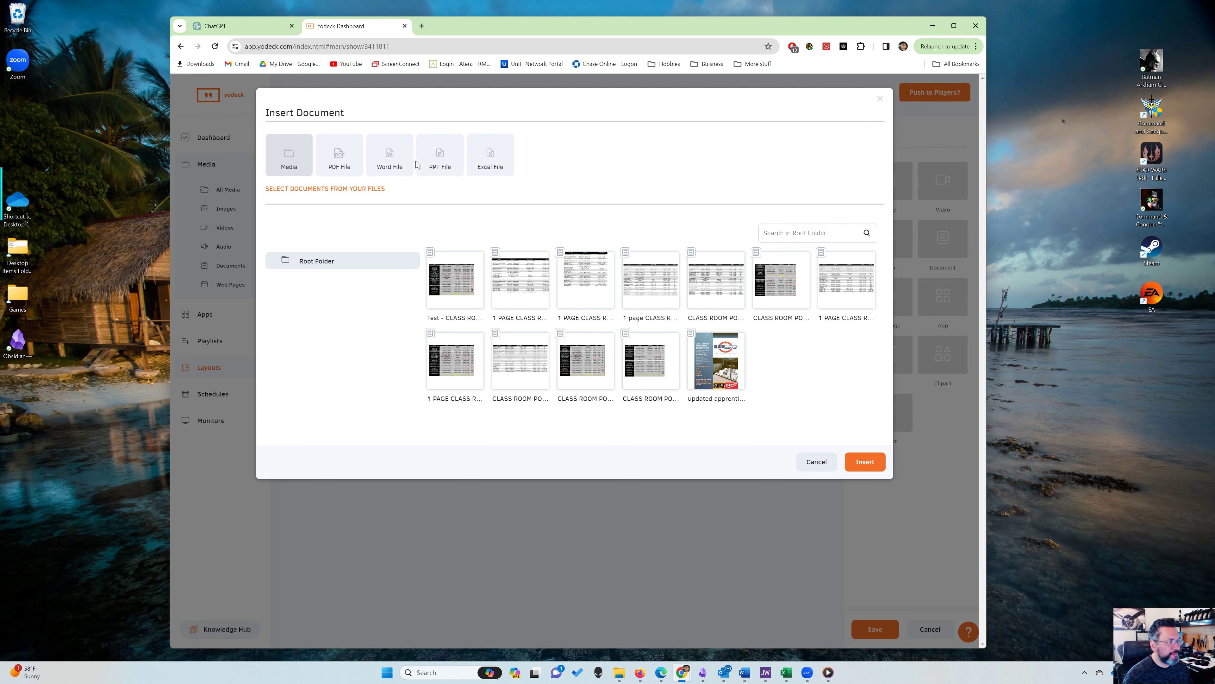
pyautogui.click(339, 165)
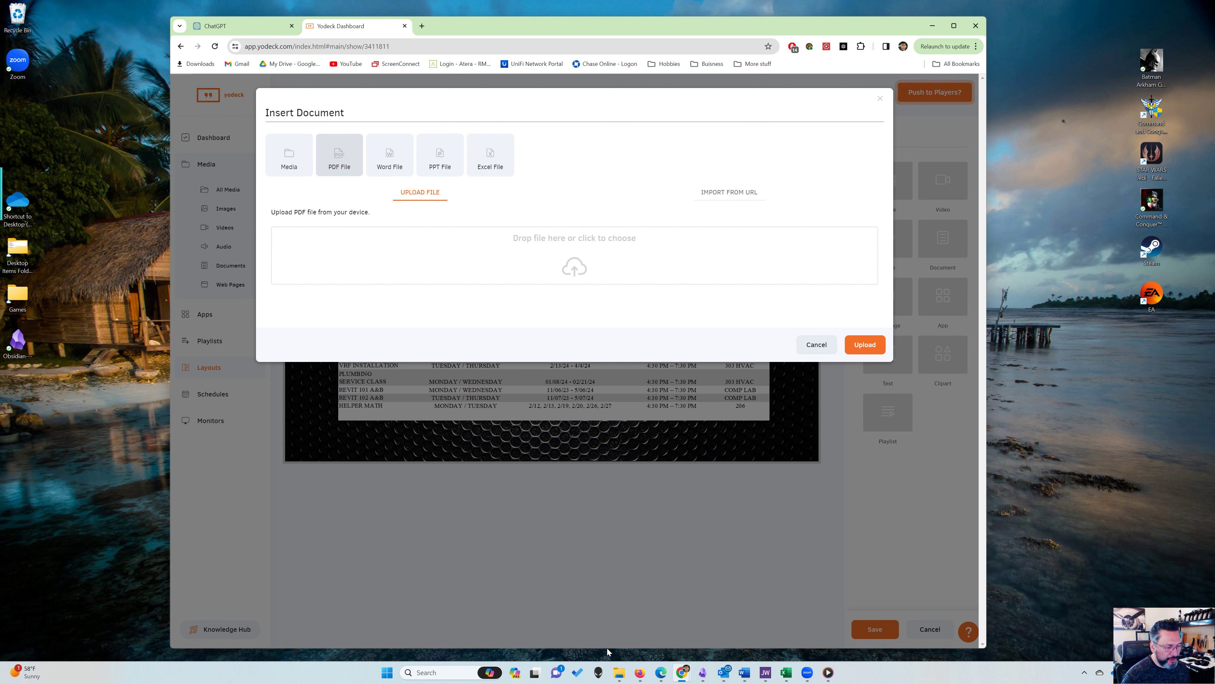
pyautogui.moveTo(622, 675)
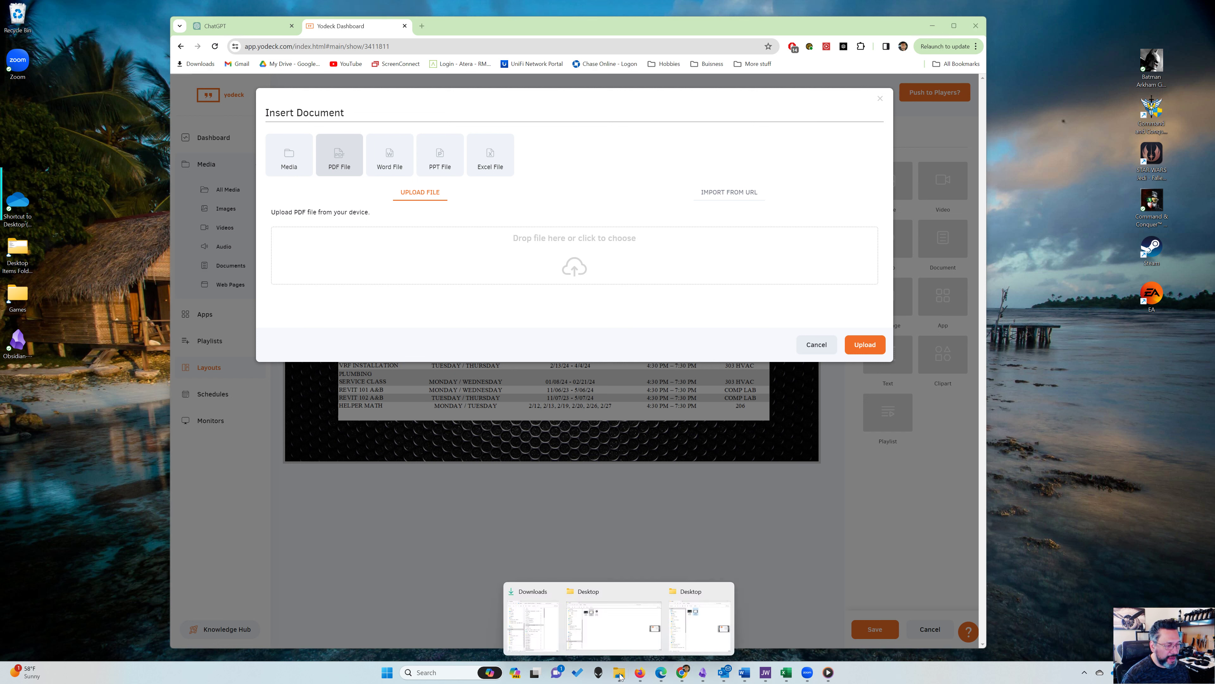
pyautogui.click(551, 627)
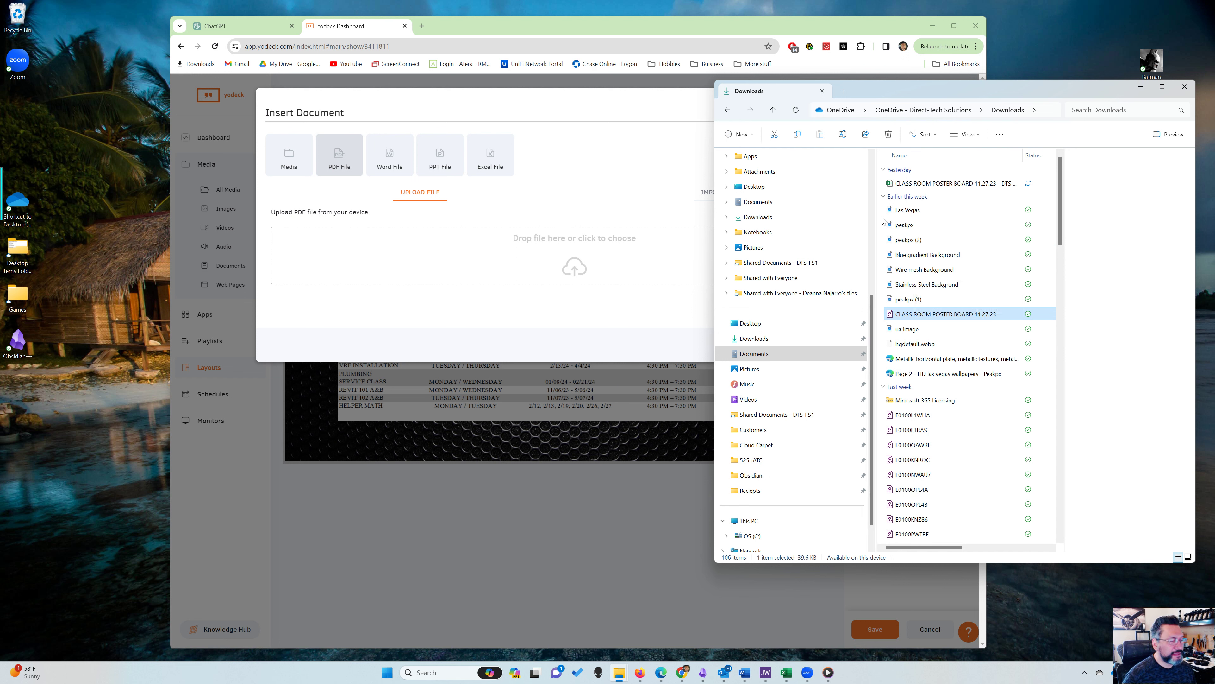
pyautogui.moveTo(926, 185); pyautogui.dragTo(941, 212)
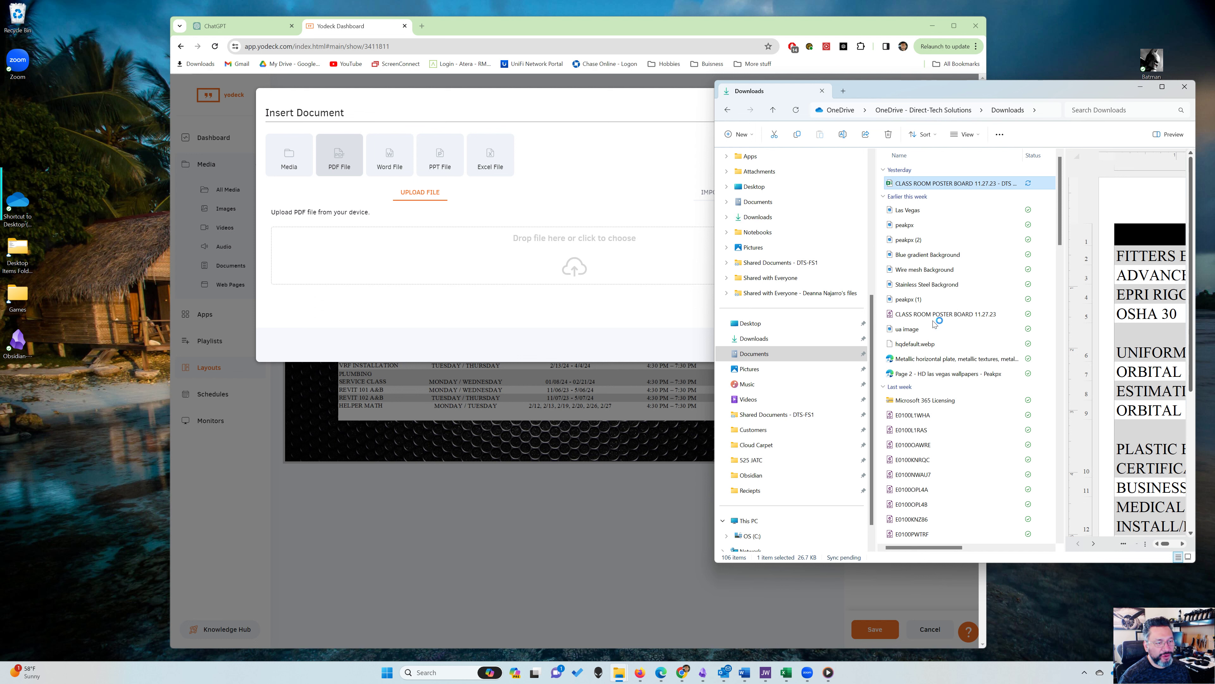
pyautogui.moveTo(936, 316); pyautogui.dragTo(415, 273)
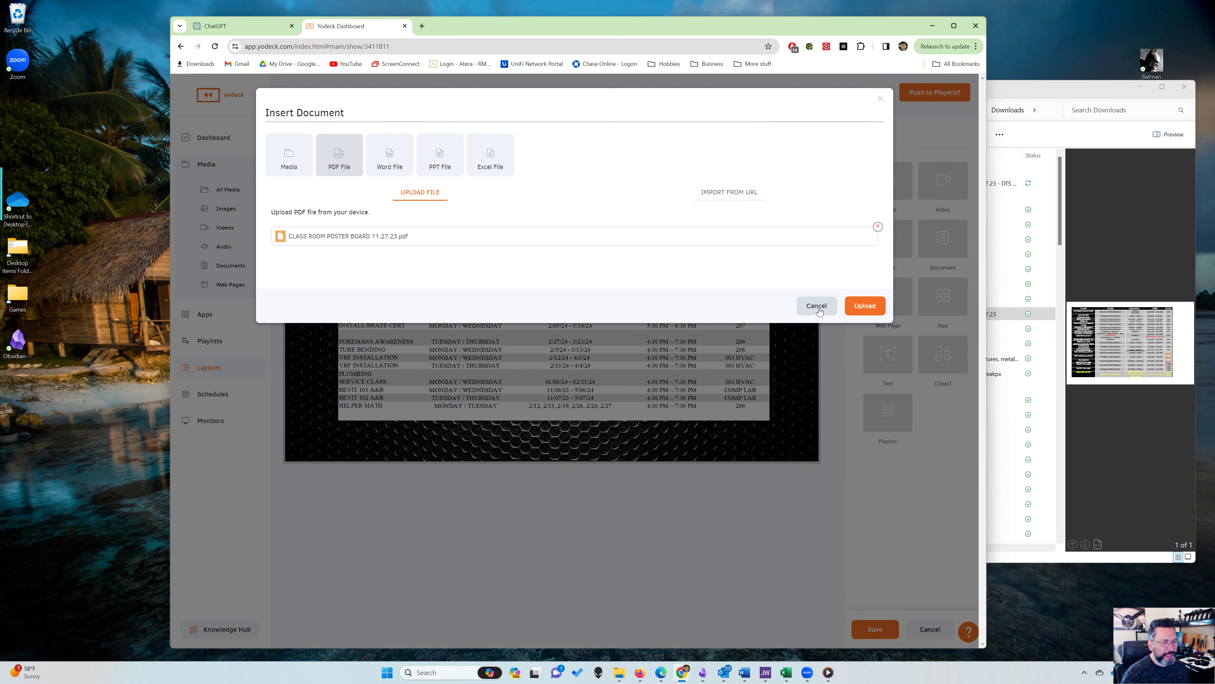
# Upload the class room poster board PDF into the Root Folder and insert it in the layout
pyautogui.click(847, 306)
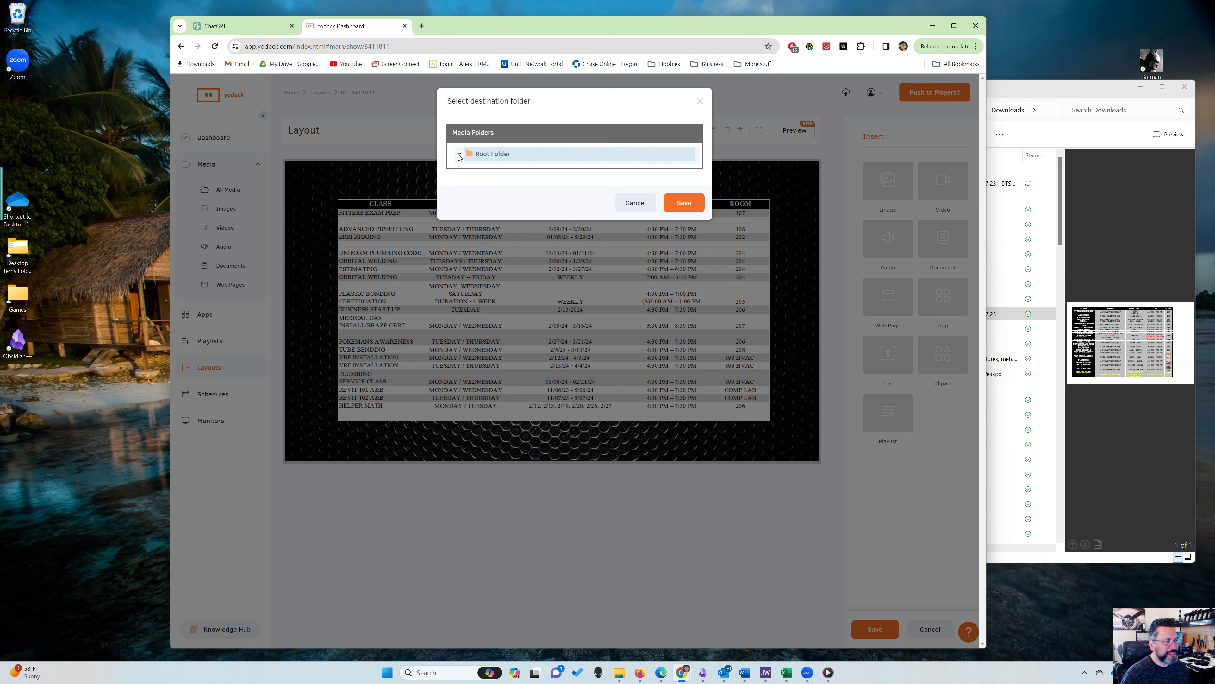
pyautogui.click(471, 154)
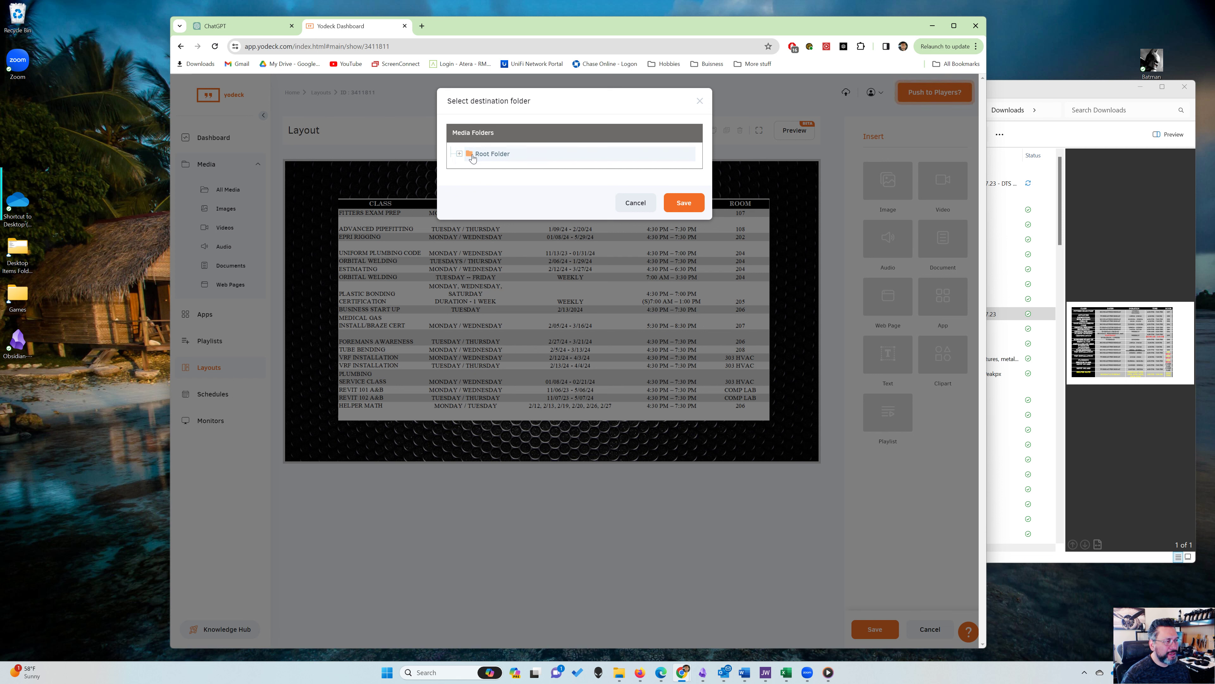
pyautogui.click(678, 208)
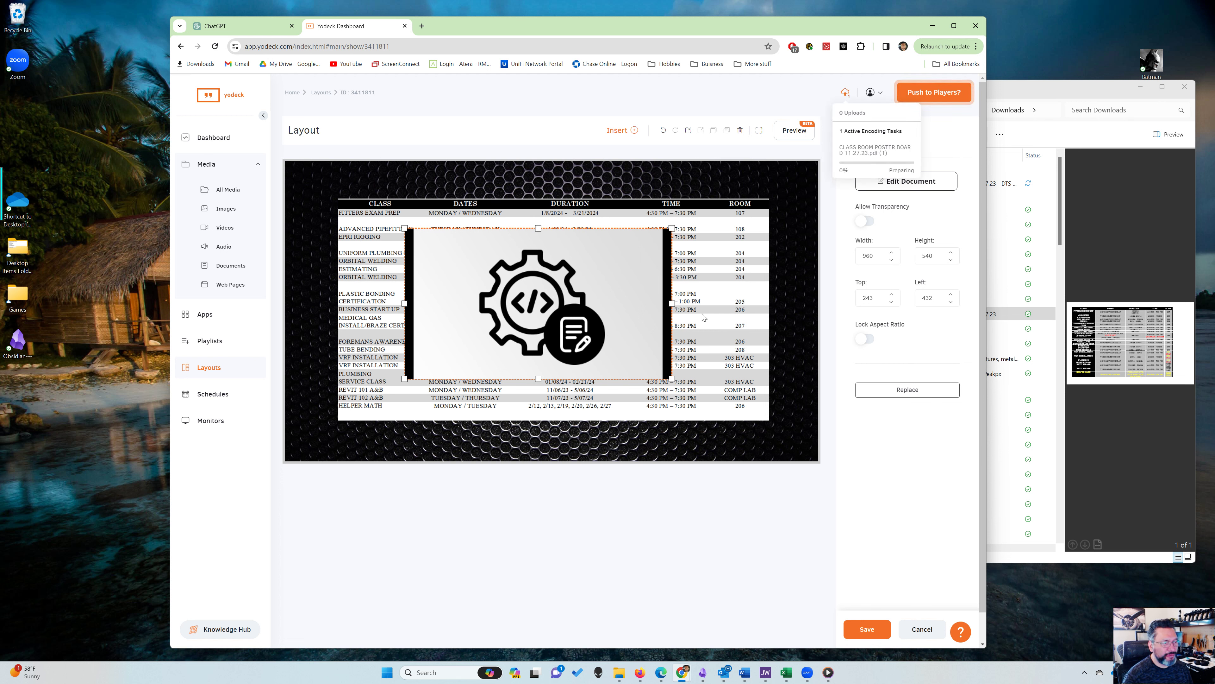
# Delete the old class schedule image from the layout
pyautogui.click(721, 308)
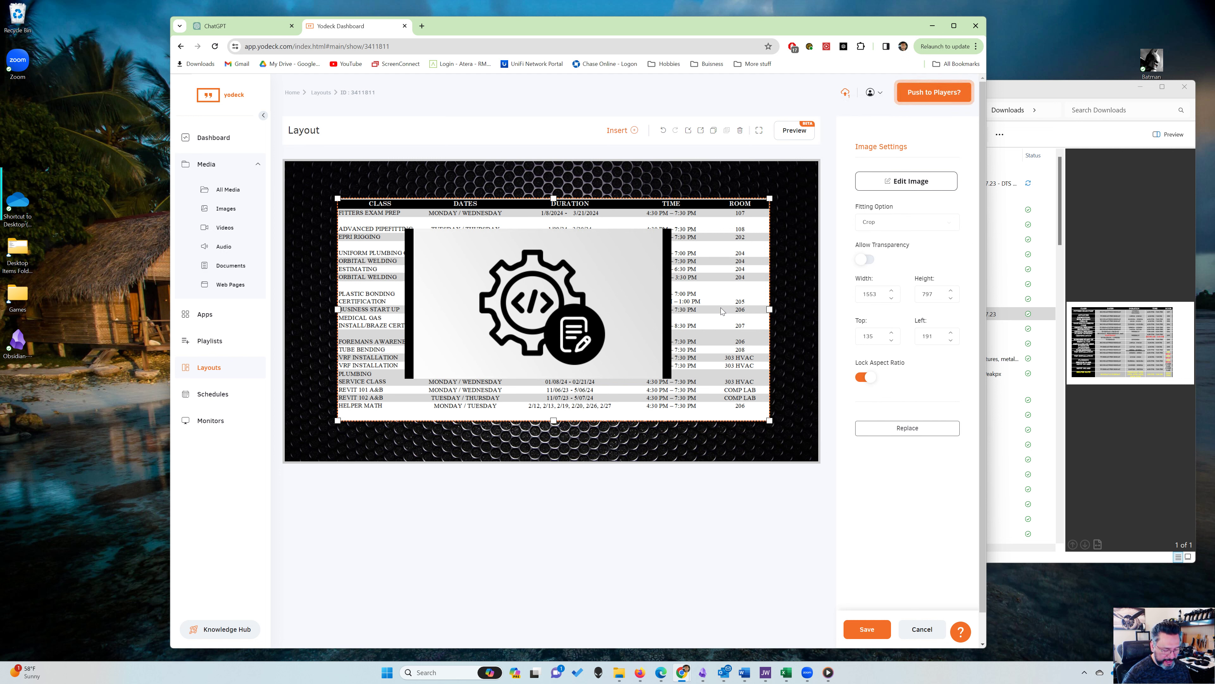
pyautogui.press('Delete')
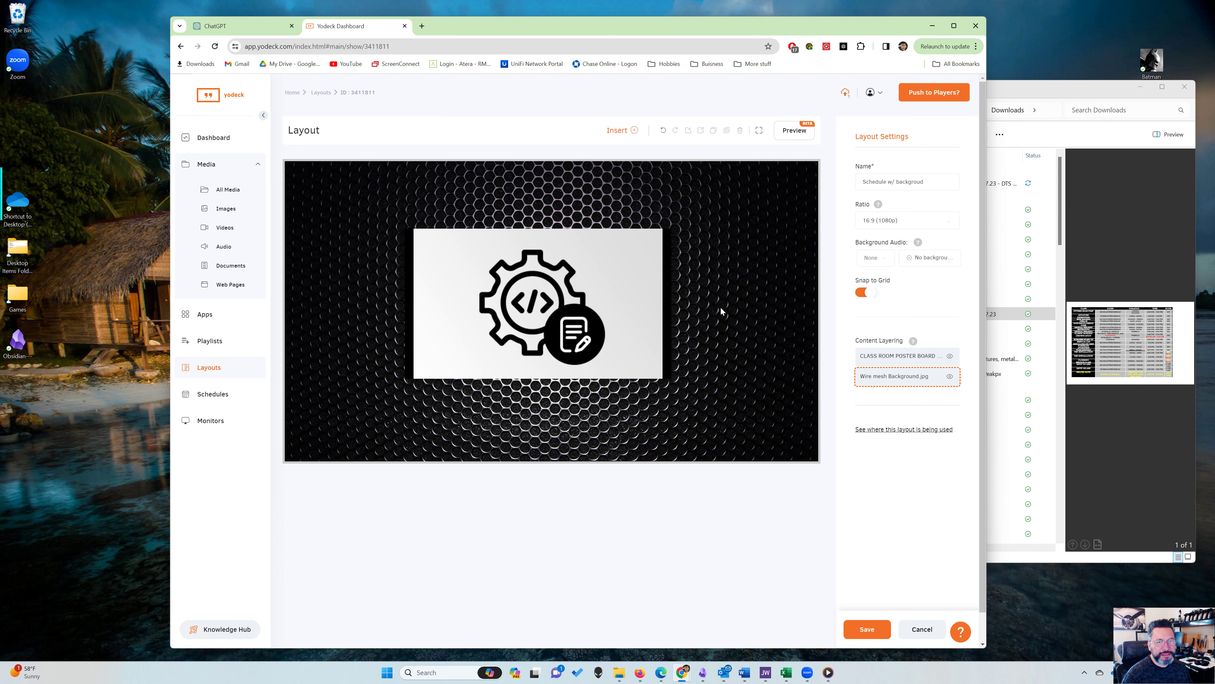
# Reshape the inserted PDF in the layout to about 864 × 514, positioned about 243 from the top and 480 from the left
pyautogui.click(520, 281)
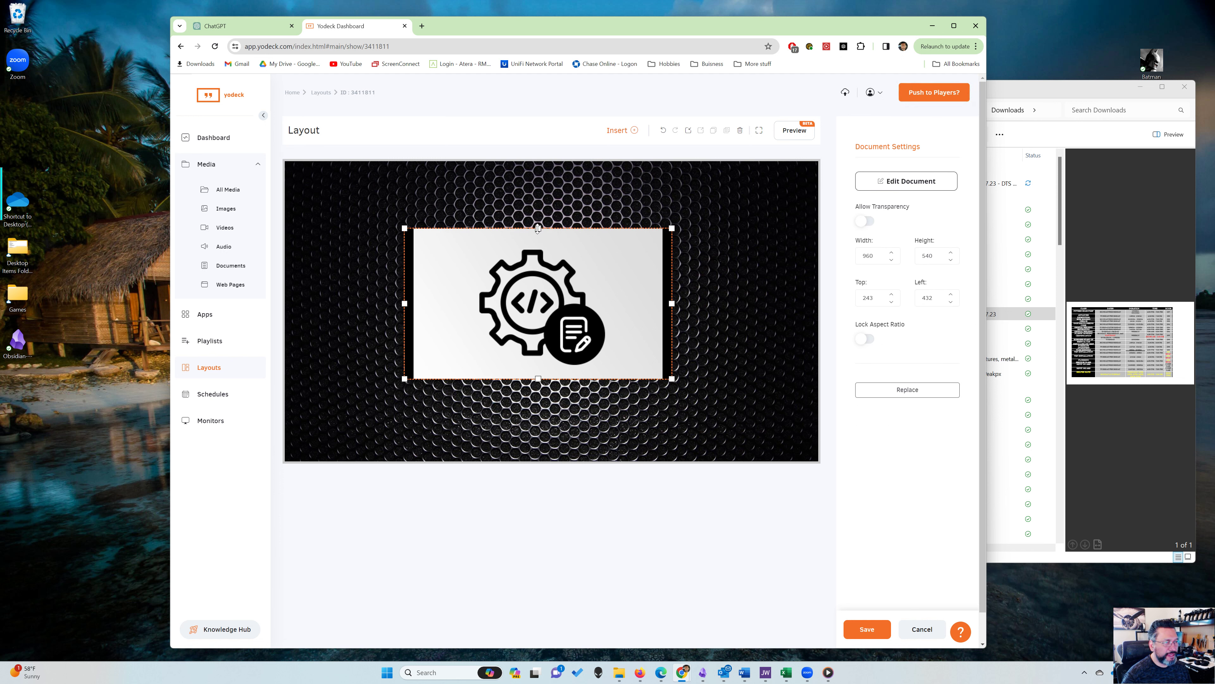
pyautogui.moveTo(538, 229)
pyautogui.mouseDown()
pyautogui.moveTo(534, 203)
pyautogui.moveTo(533, 221)
pyautogui.mouseUp()
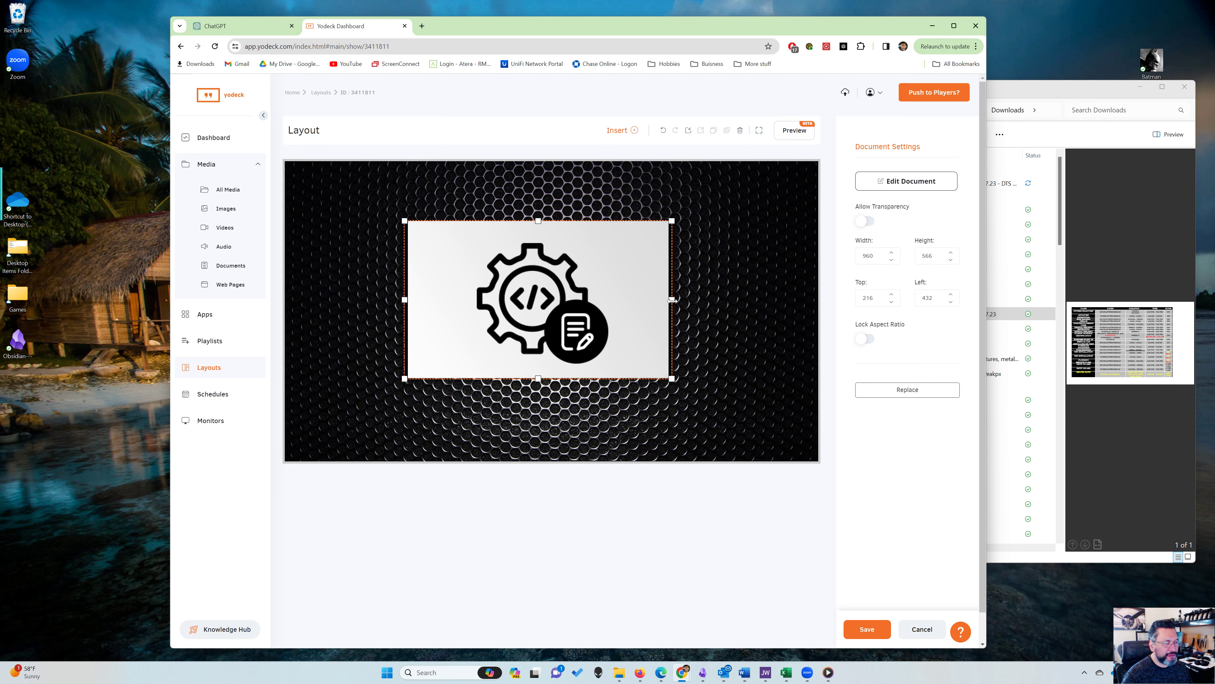
pyautogui.moveTo(672, 299); pyautogui.dragTo(668, 306)
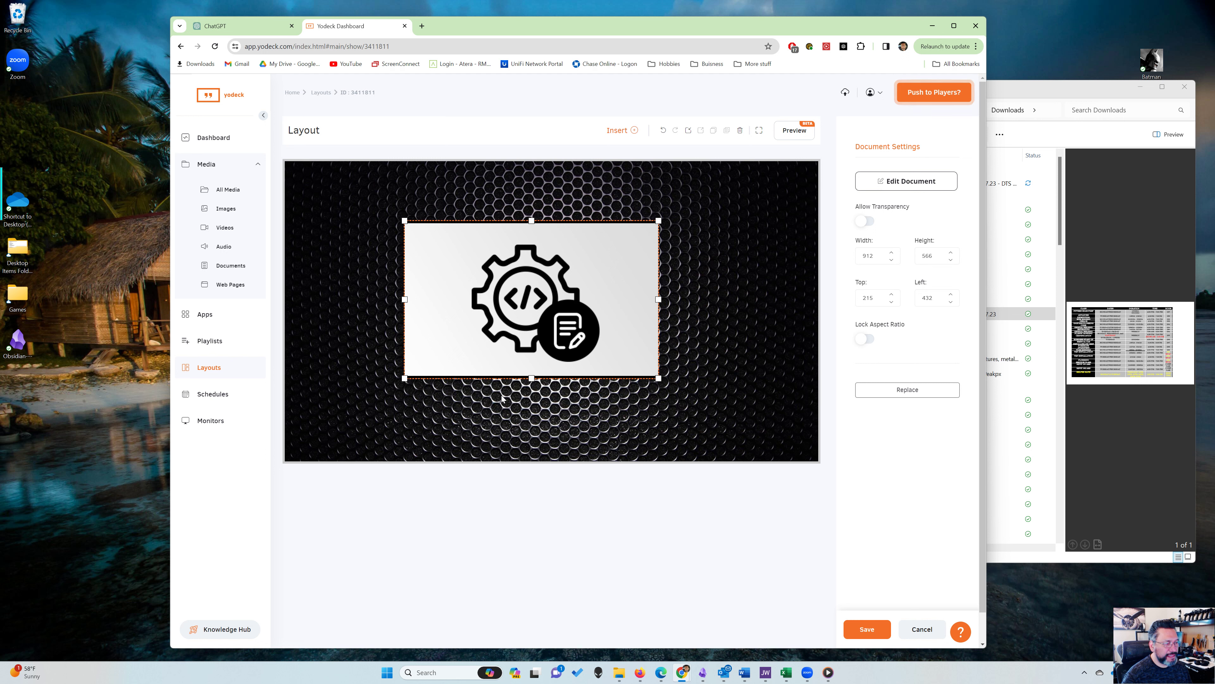
pyautogui.moveTo(531, 377); pyautogui.dragTo(532, 372)
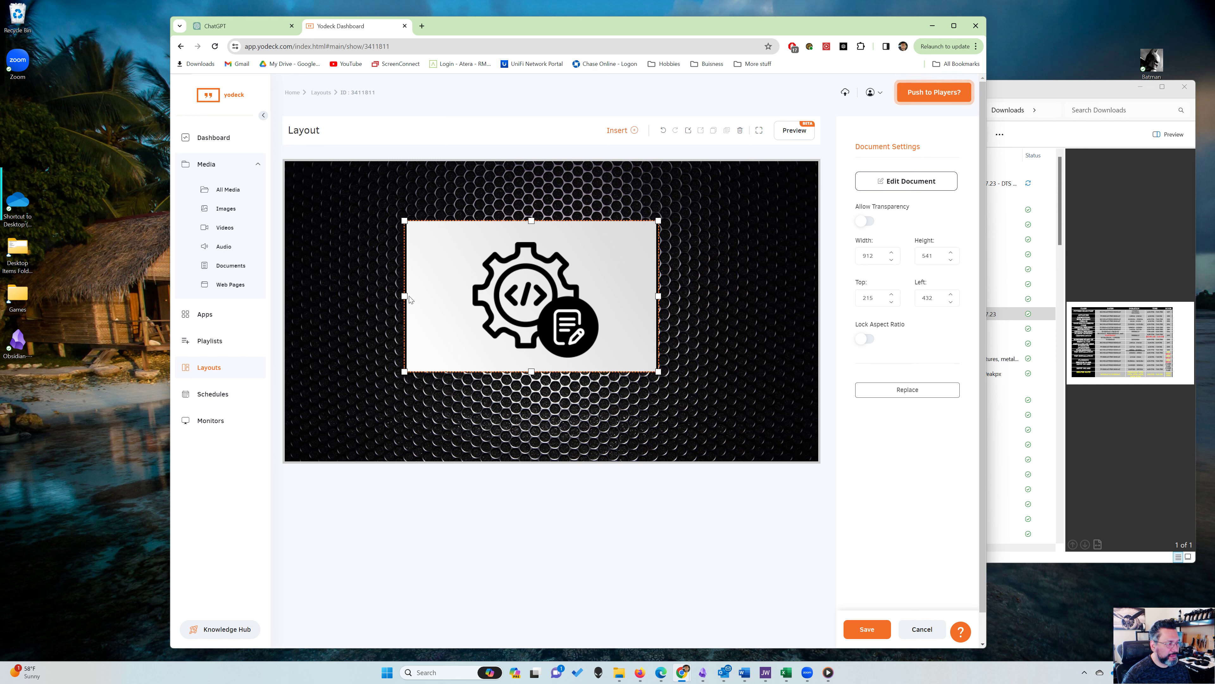
pyautogui.moveTo(410, 300); pyautogui.dragTo(415, 300)
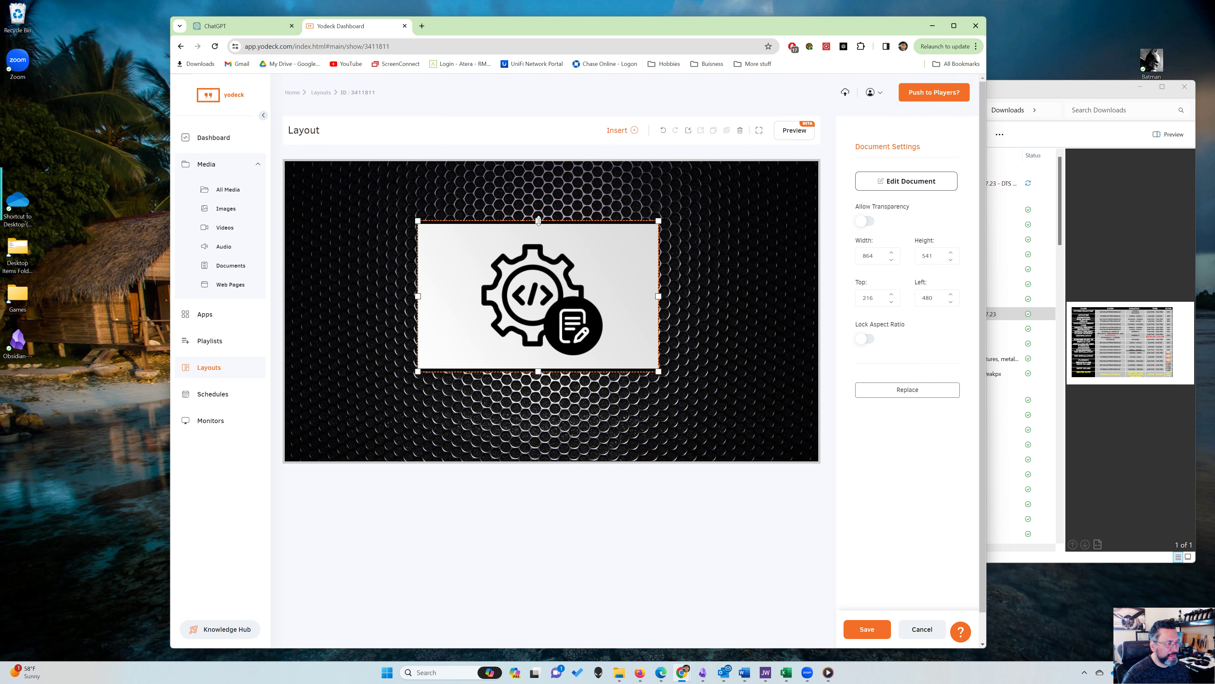
pyautogui.moveTo(538, 221); pyautogui.dragTo(538, 229)
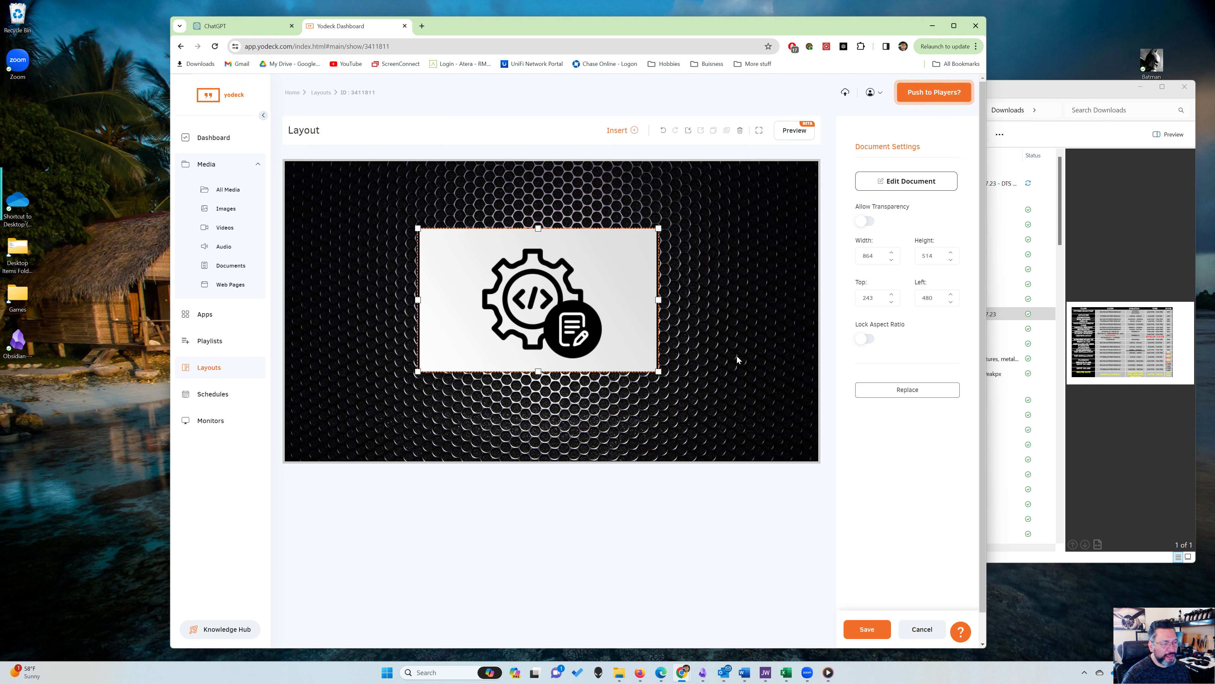
# Lock the PDF's aspect ratio, then enlarge it to about 1449 × 862 and position it at about top 108, left 240
pyautogui.click(864, 338)
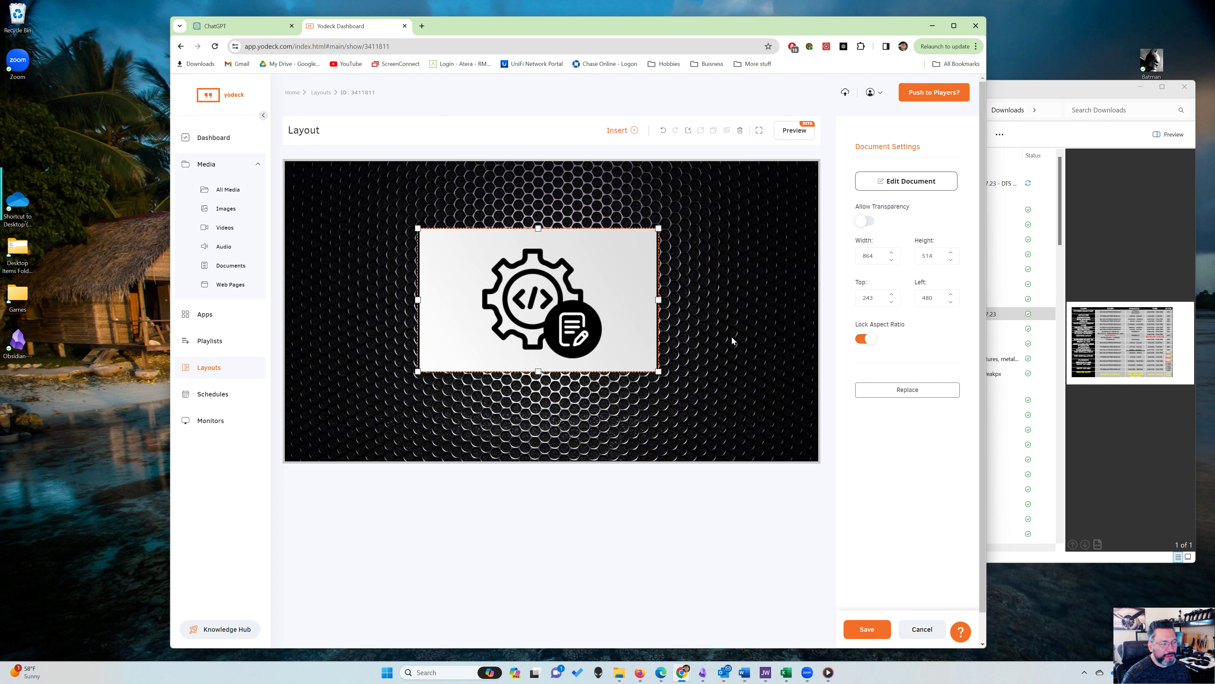
pyautogui.moveTo(659, 229); pyautogui.dragTo(757, 205)
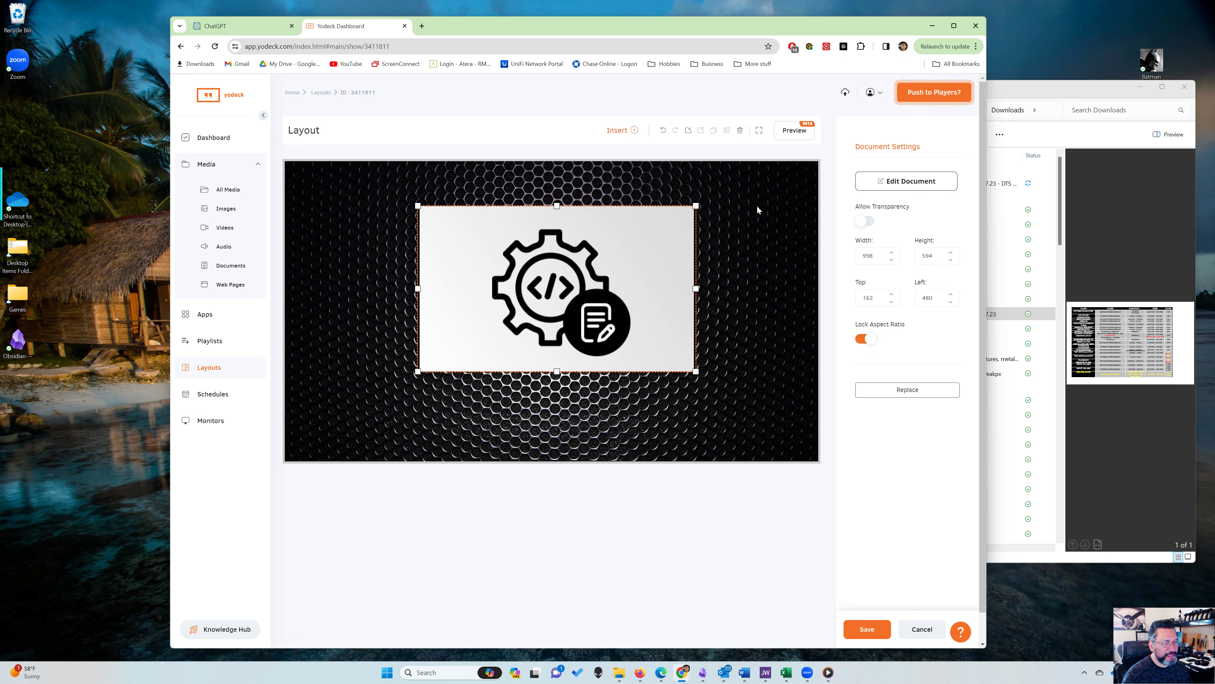
pyautogui.moveTo(638, 241); pyautogui.dragTo(638, 254)
pyautogui.moveTo(697, 222); pyautogui.dragTo(732, 206)
pyautogui.moveTo(656, 241)
pyautogui.mouseDown()
pyautogui.moveTo(683, 256)
pyautogui.moveTo(662, 236)
pyautogui.mouseUp()
pyautogui.moveTo(705, 198); pyautogui.dragTo(726, 222)
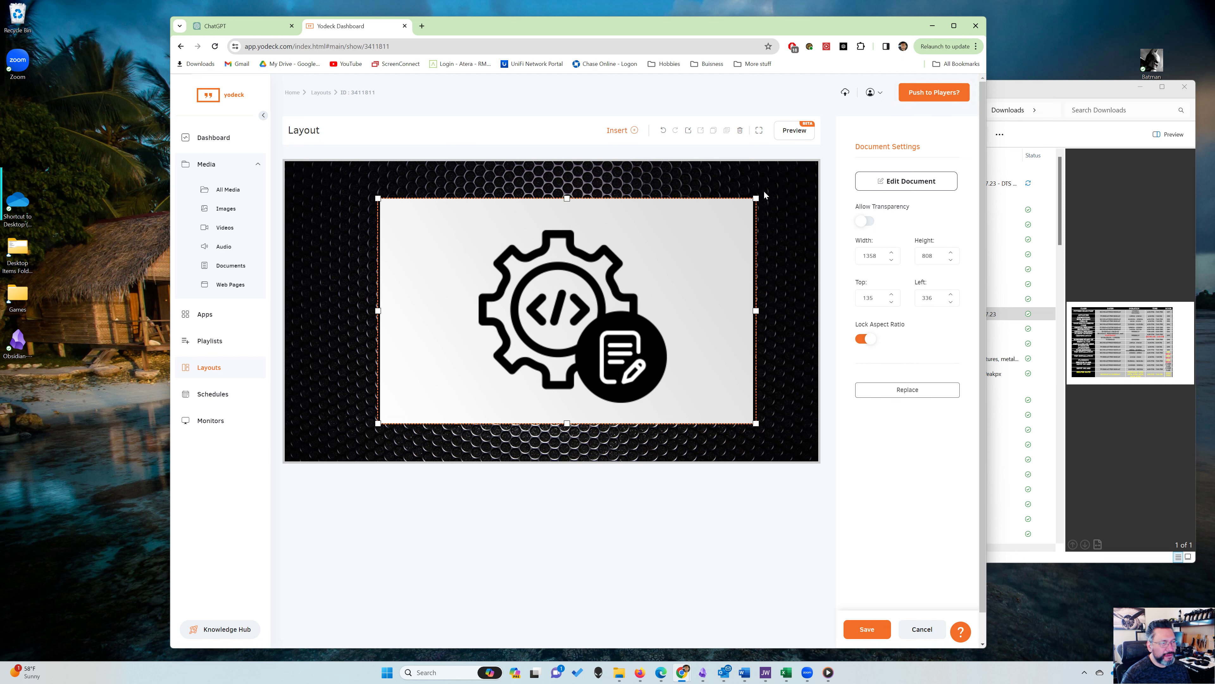
pyautogui.moveTo(756, 198); pyautogui.dragTo(788, 191)
pyautogui.moveTo(727, 218); pyautogui.dragTo(695, 223)
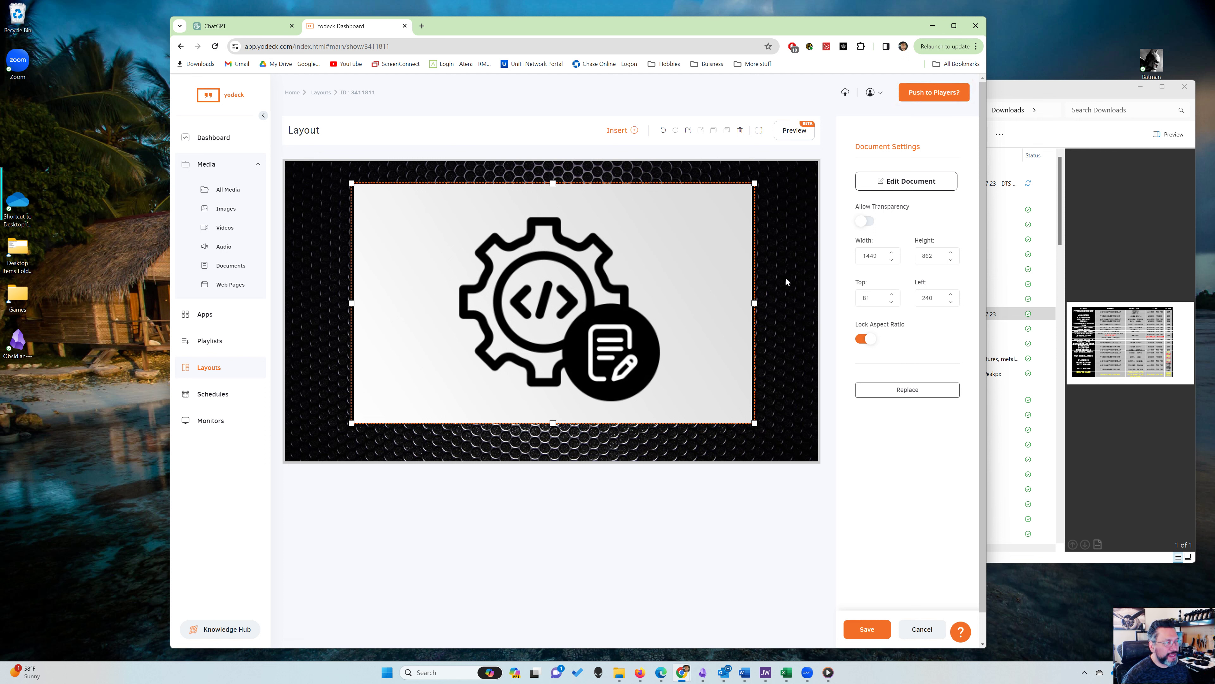
pyautogui.moveTo(632, 288); pyautogui.dragTo(632, 290)
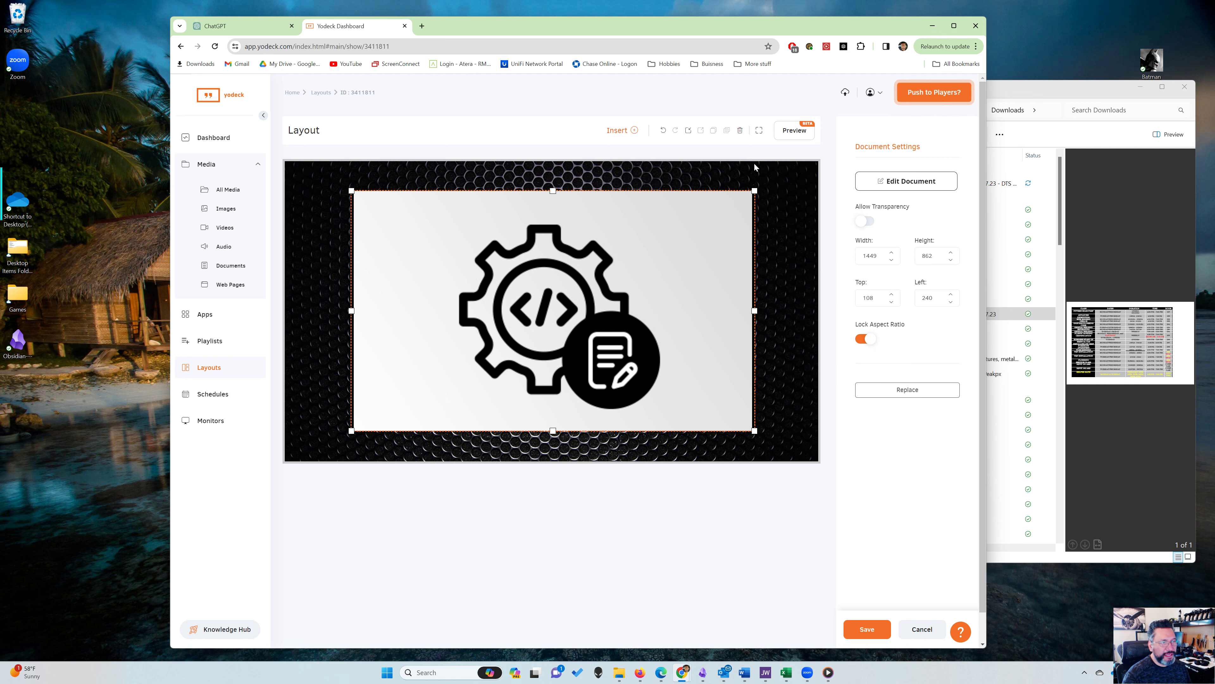
# Preview the layout to check how the class schedule PDF renders, and close the preview
pyautogui.click(794, 131)
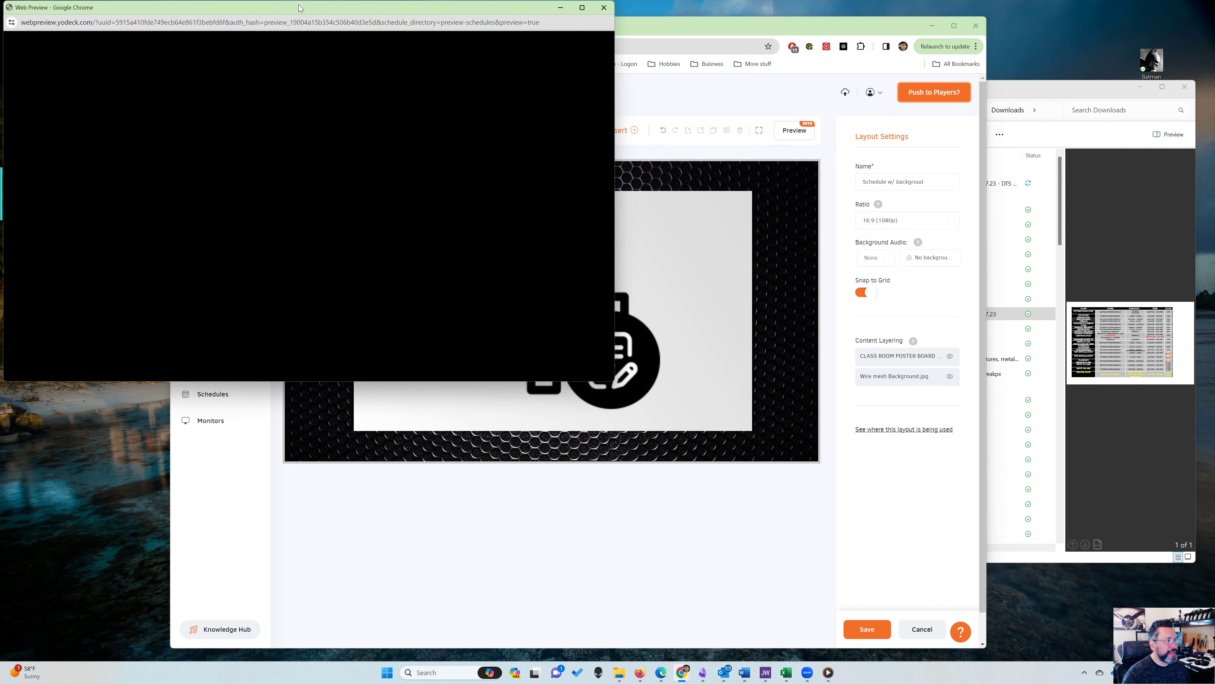
pyautogui.moveTo(298, 10); pyautogui.dragTo(471, 90)
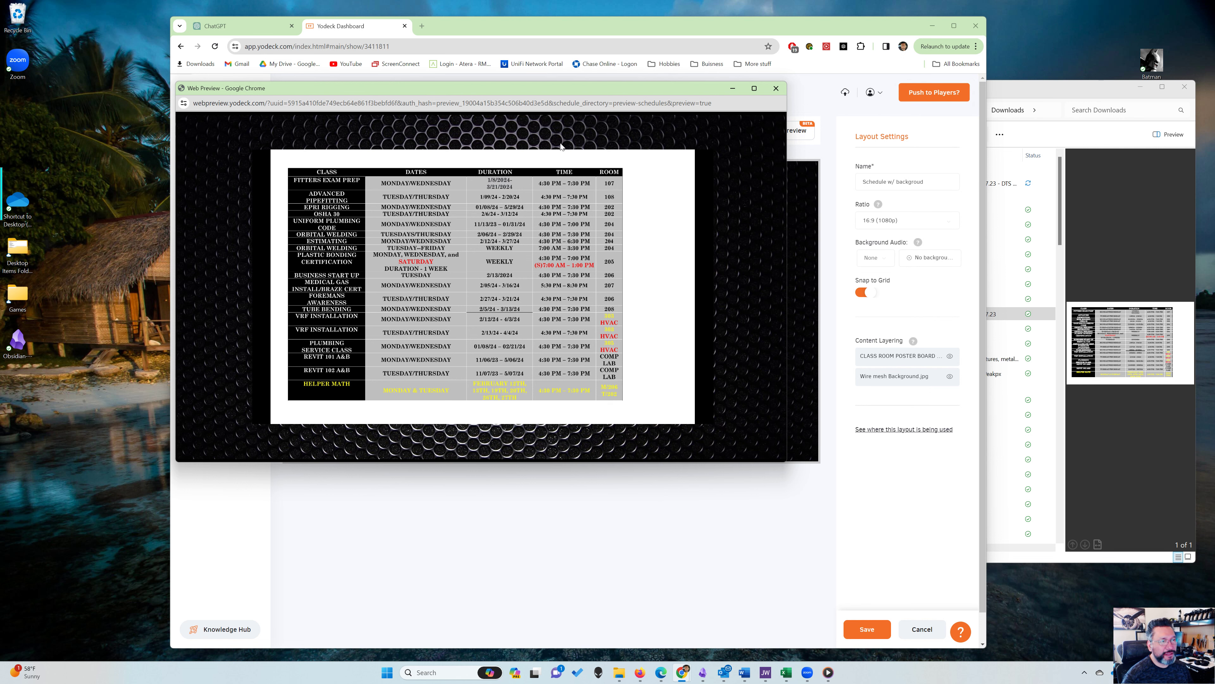
pyautogui.click(777, 89)
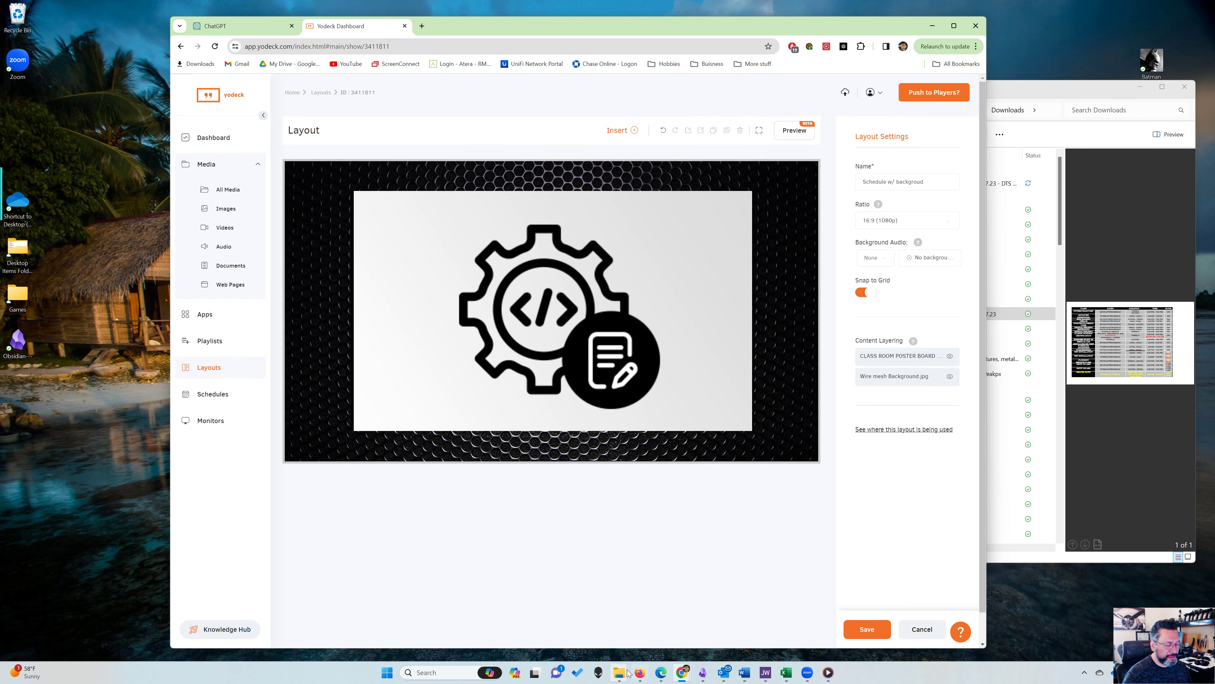
# Switch to File Explorer and open the CLASS ROOM POSTER BOARD 11.27.23 PDF from the Downloads folder
pyautogui.click(622, 672)
pyautogui.click(616, 628)
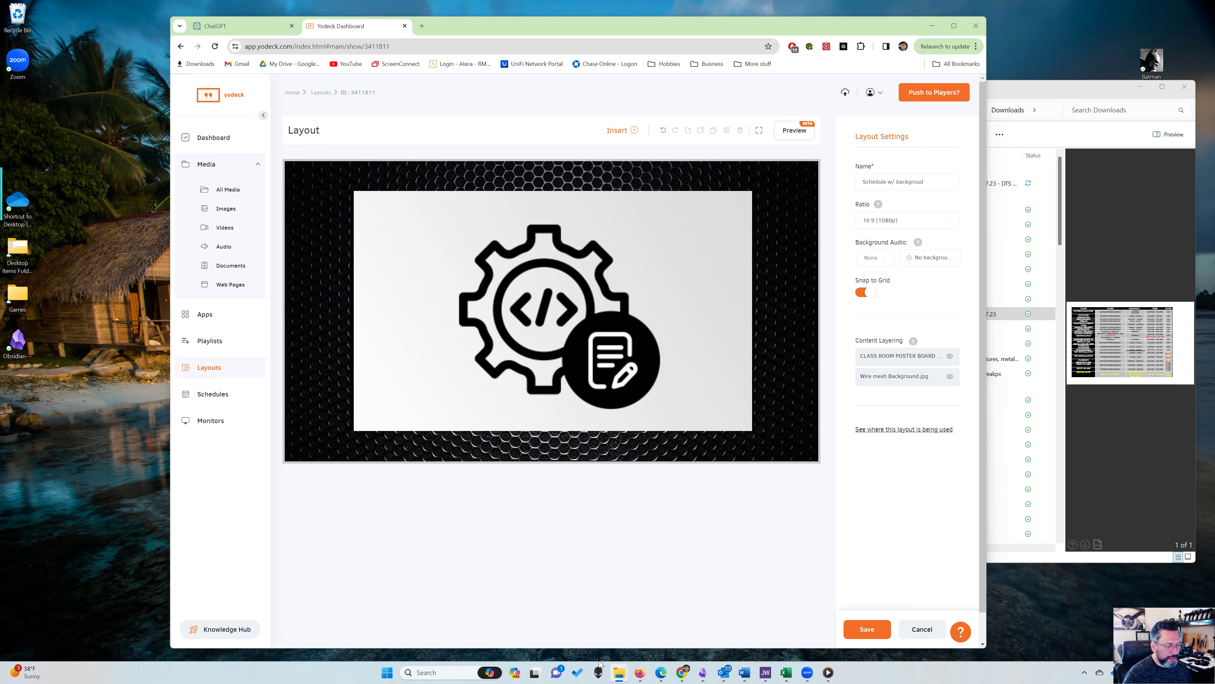
pyautogui.moveTo(621, 676)
pyautogui.click(546, 629)
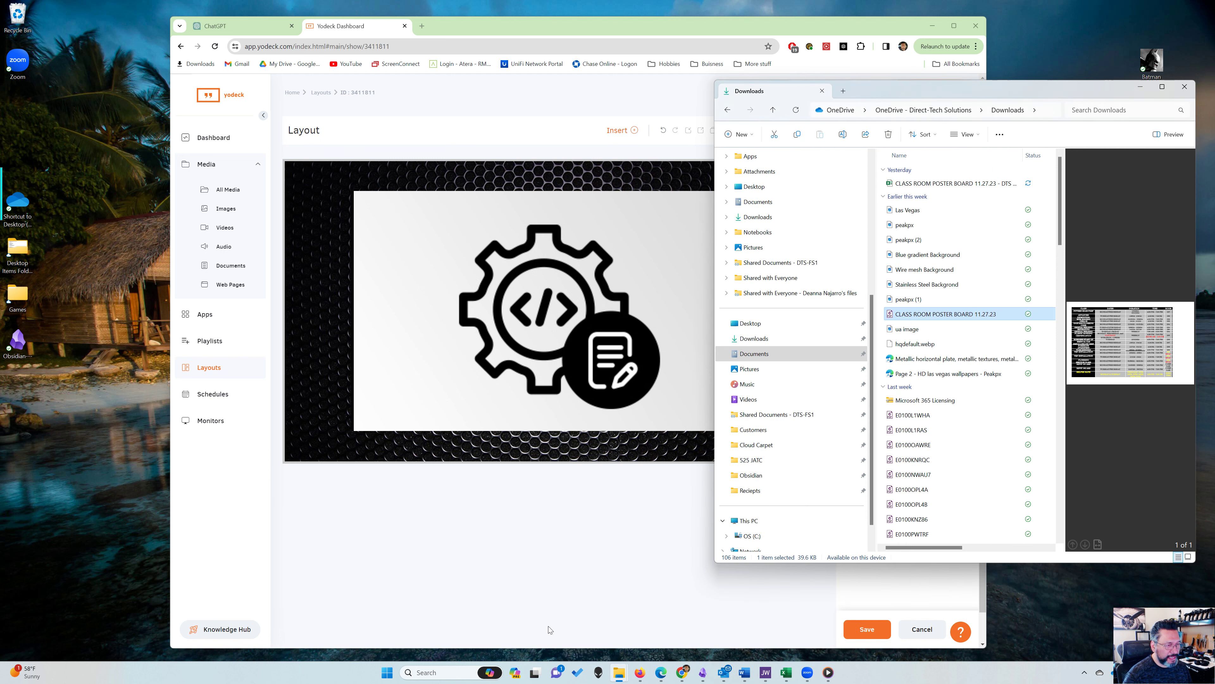
pyautogui.doubleClick(900, 317)
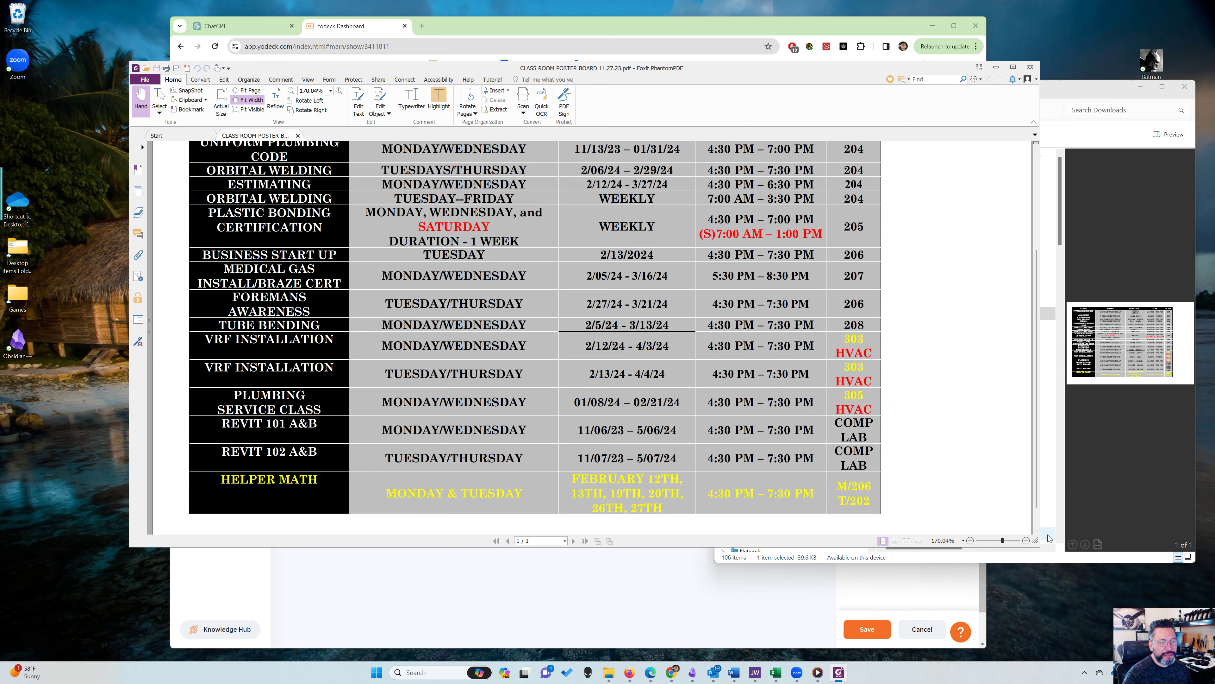
# Capture the whole class schedule table, without the white page margins, as a rectangular snip with Snipping Tool
pyautogui.moveTo(1039, 547); pyautogui.dragTo(1083, 654)
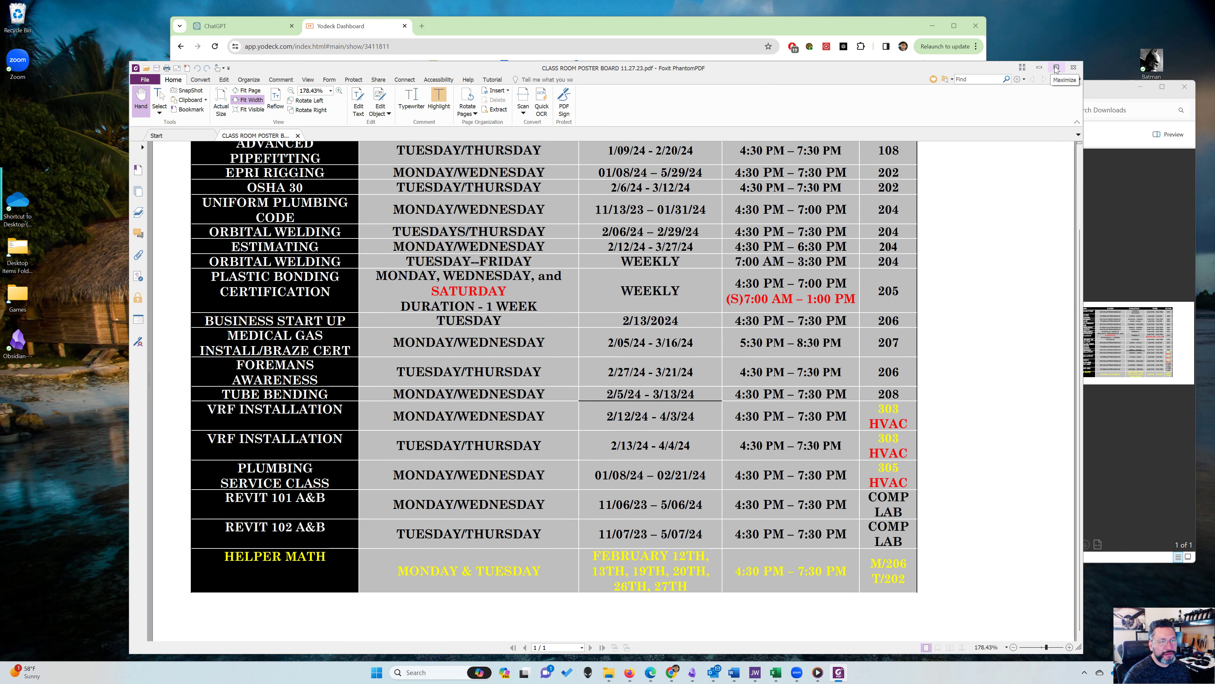
pyautogui.moveTo(986, 61); pyautogui.dragTo(975, 14)
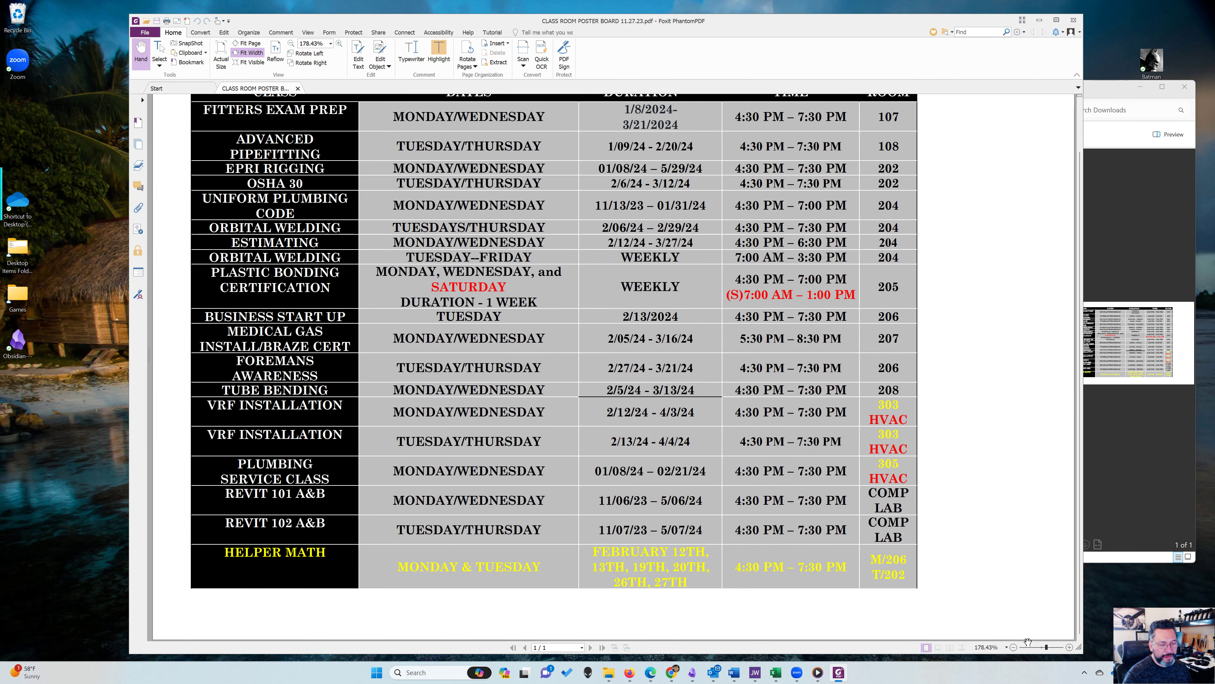
pyautogui.click(1014, 648)
pyautogui.click(1014, 648)
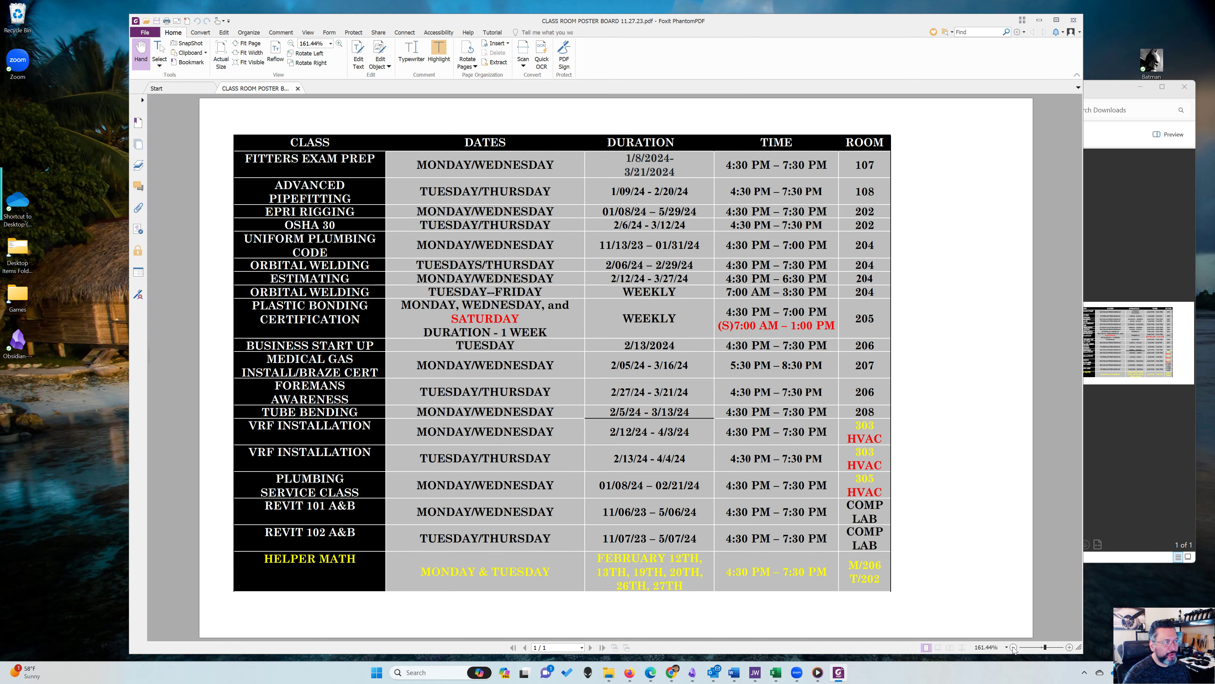
pyautogui.click(1014, 648)
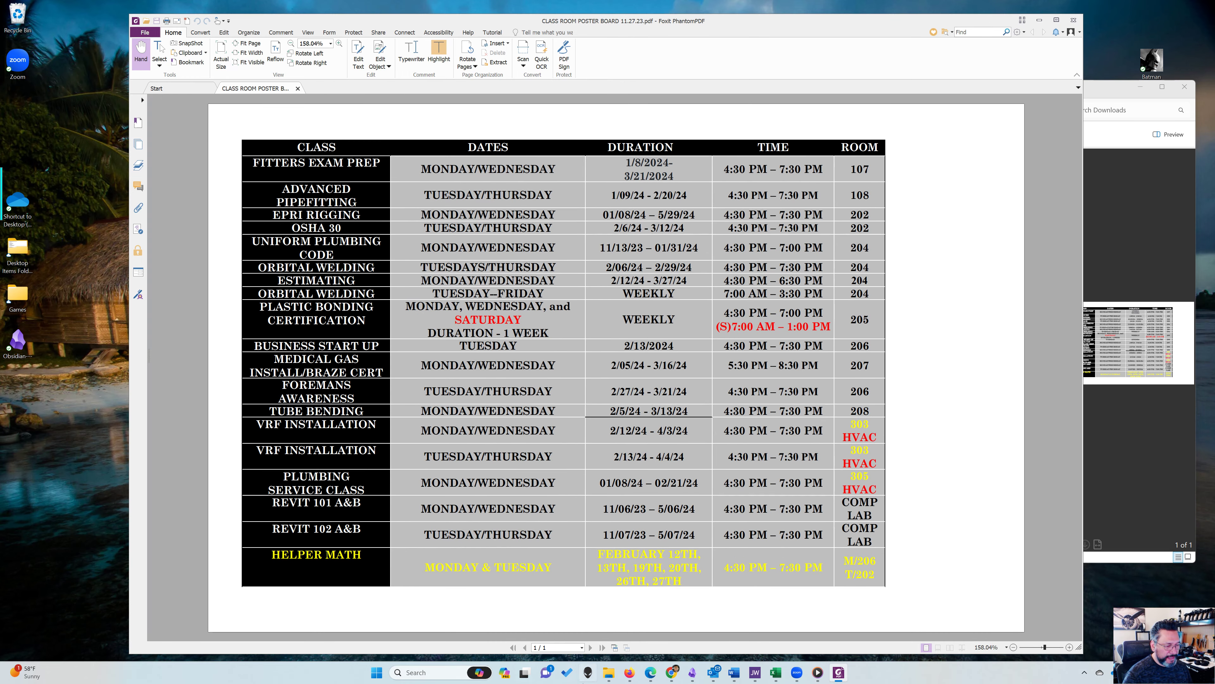
pyautogui.click(415, 672)
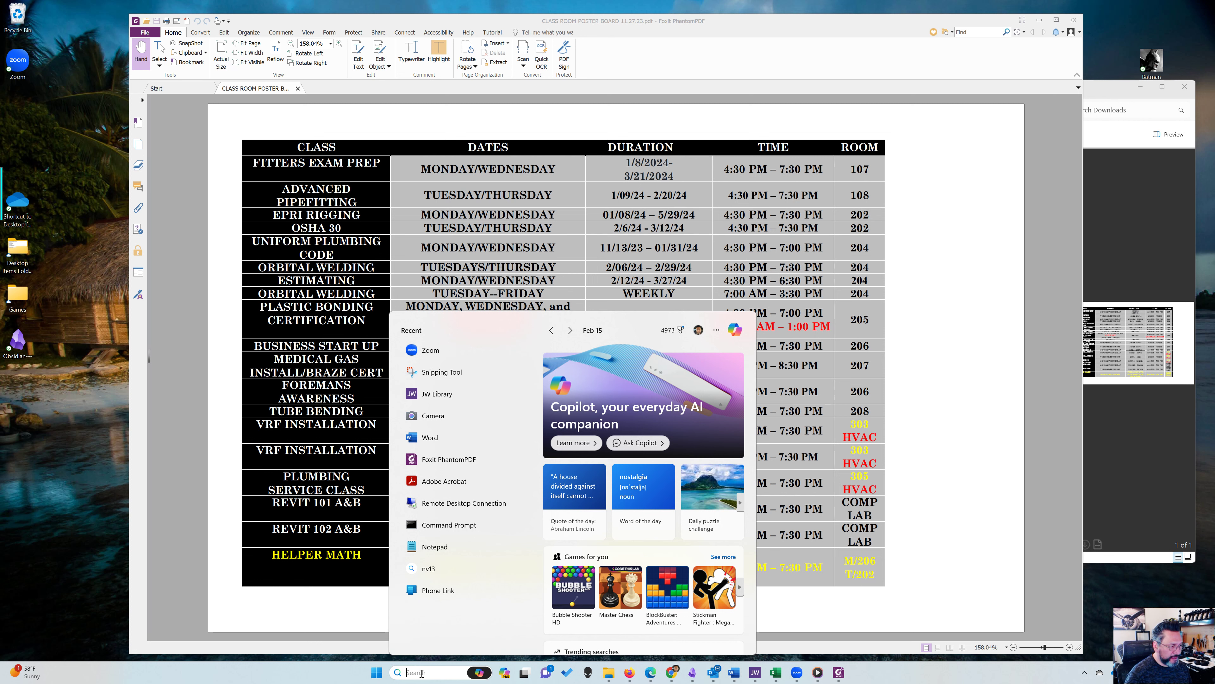
pyautogui.click(439, 373)
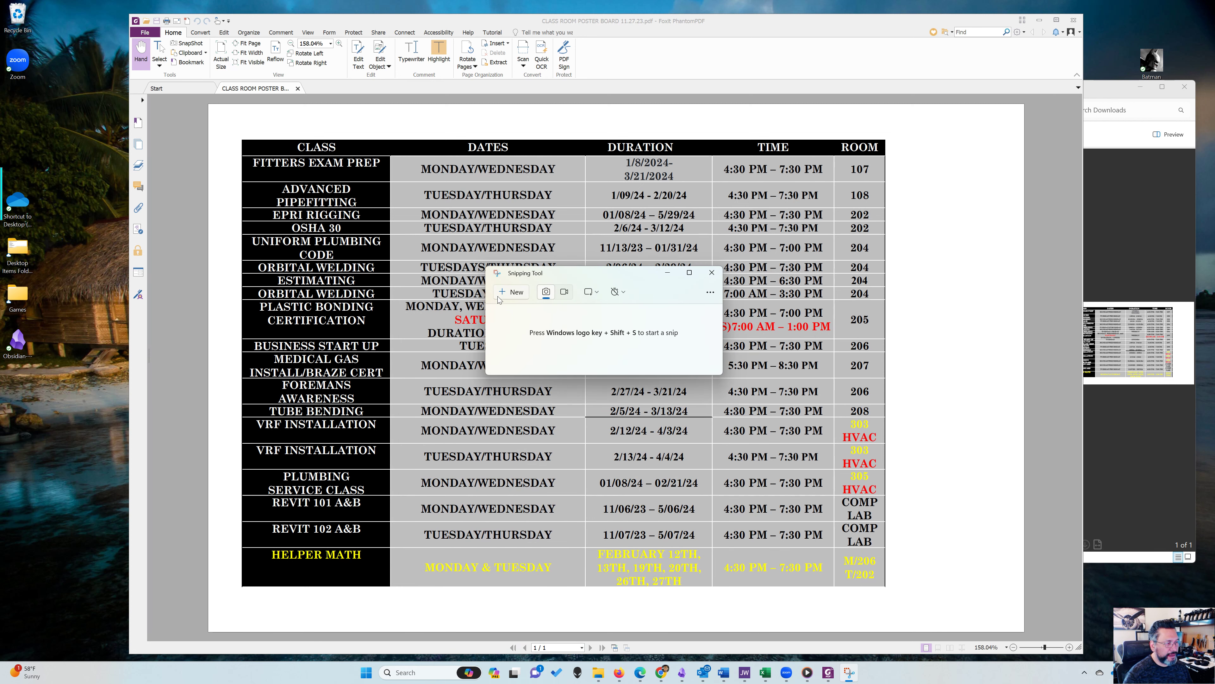
pyautogui.click(513, 293)
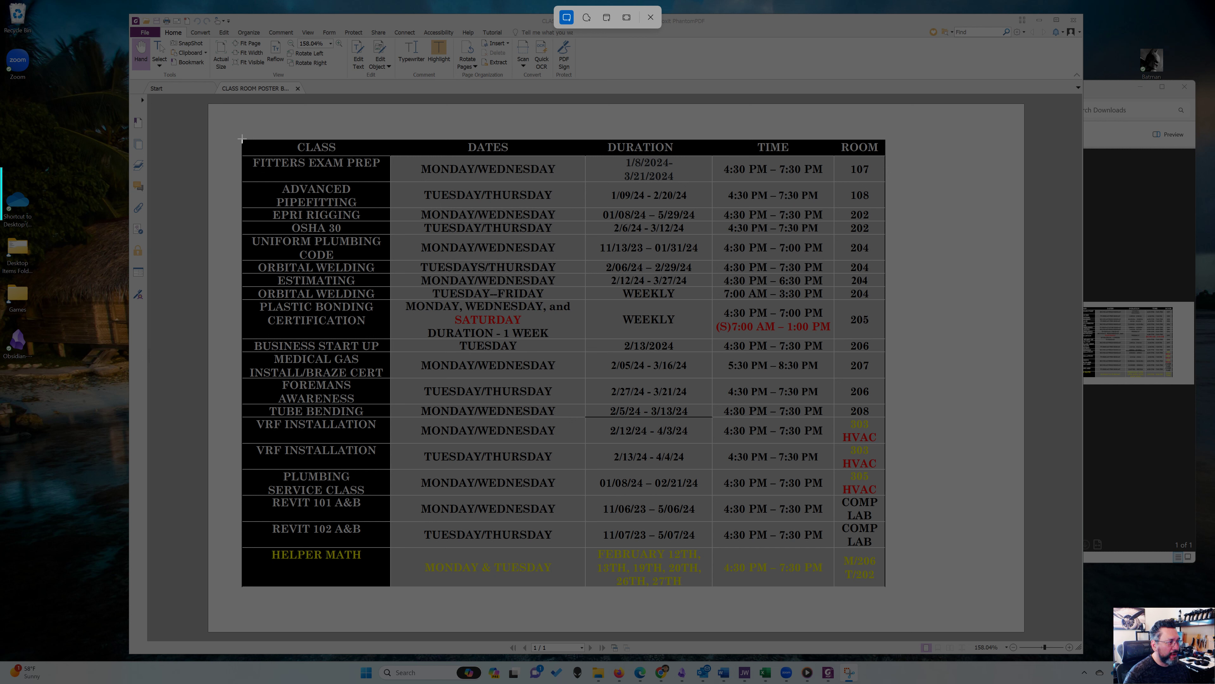
pyautogui.moveTo(242, 138); pyautogui.dragTo(884, 588)
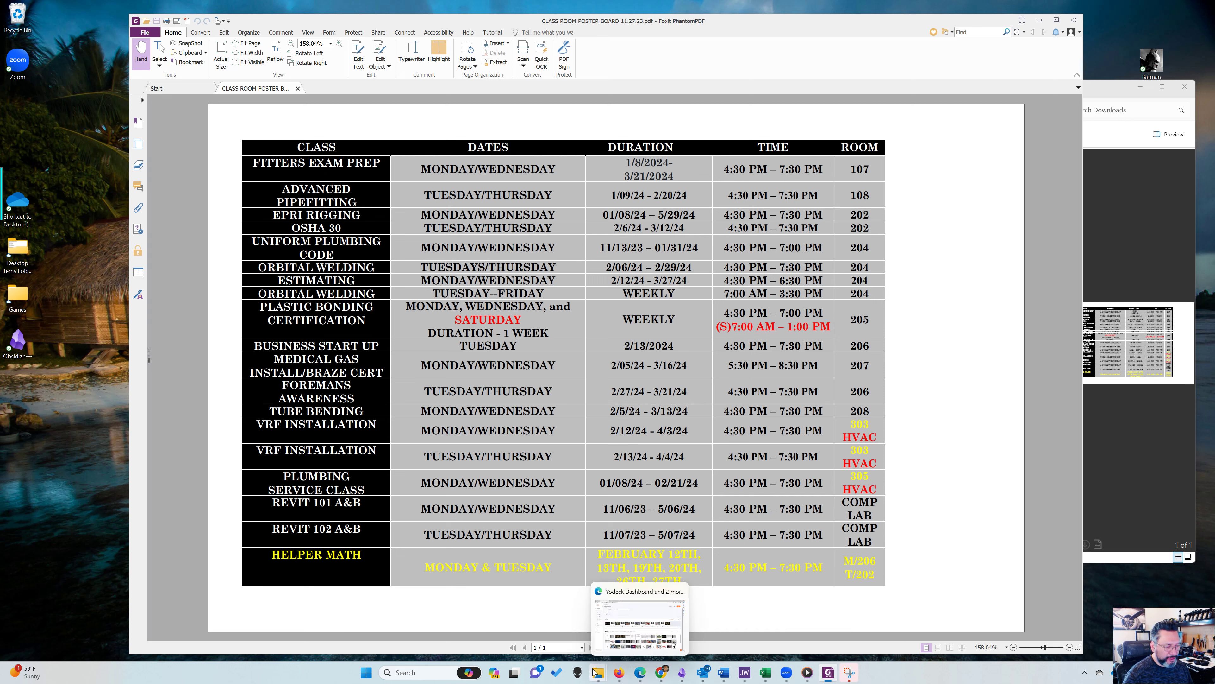
# Save the class schedule snip as a PNG named Class Schedule 11-27-24 in the Pictures > Screenshots folder
pyautogui.moveTo(598, 674)
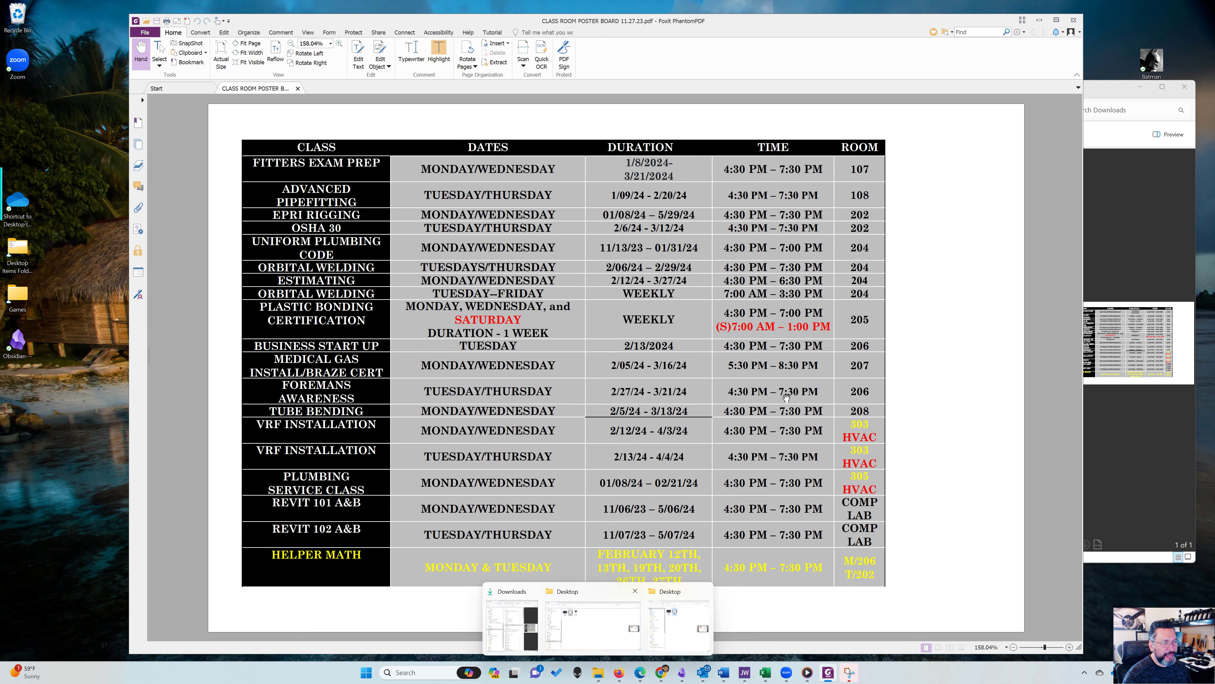
pyautogui.click(848, 673)
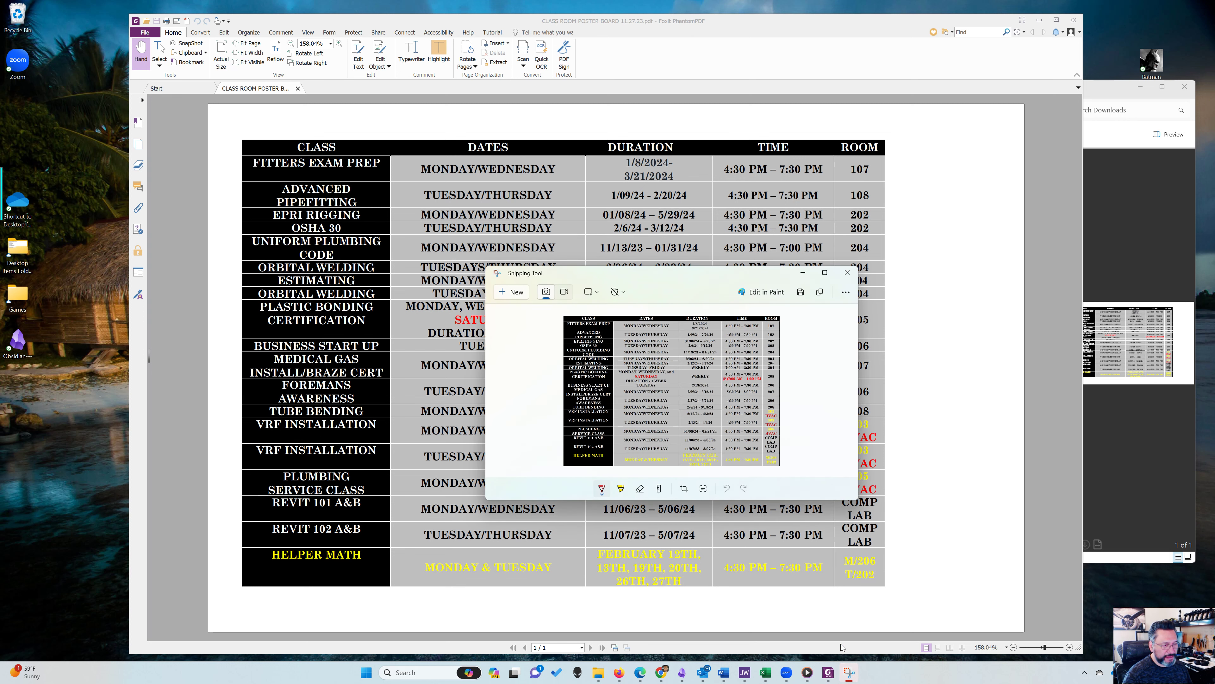
pyautogui.click(802, 295)
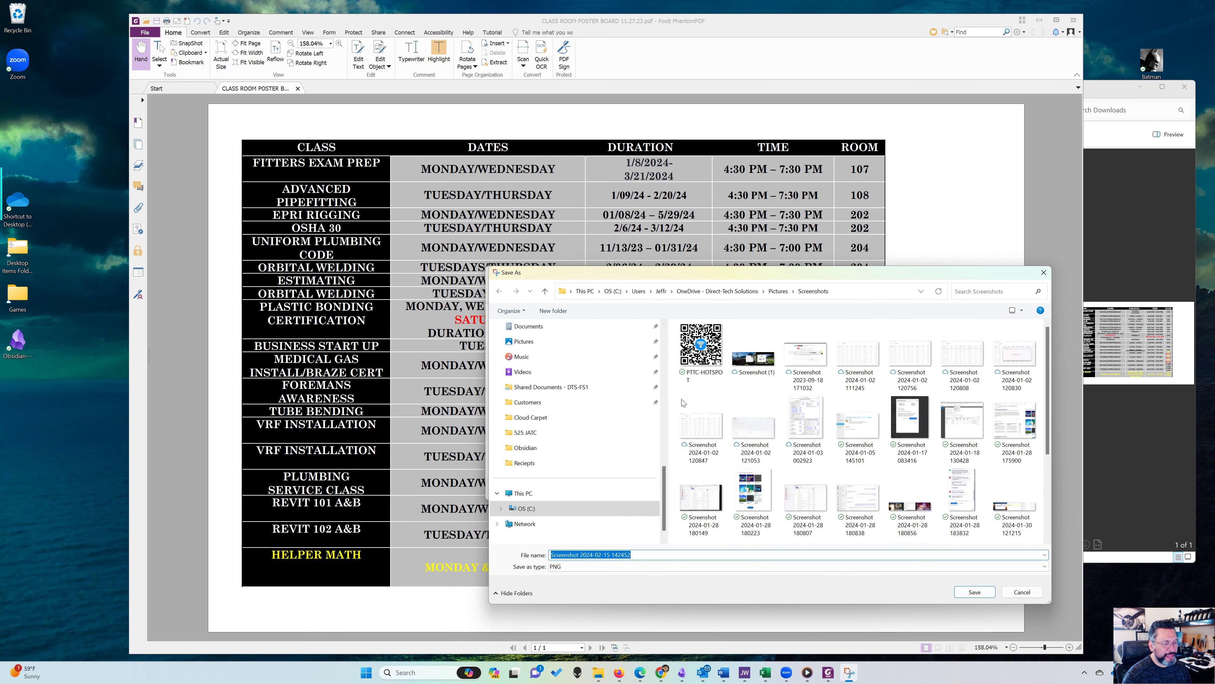
pyautogui.moveTo(811, 272); pyautogui.dragTo(729, 221)
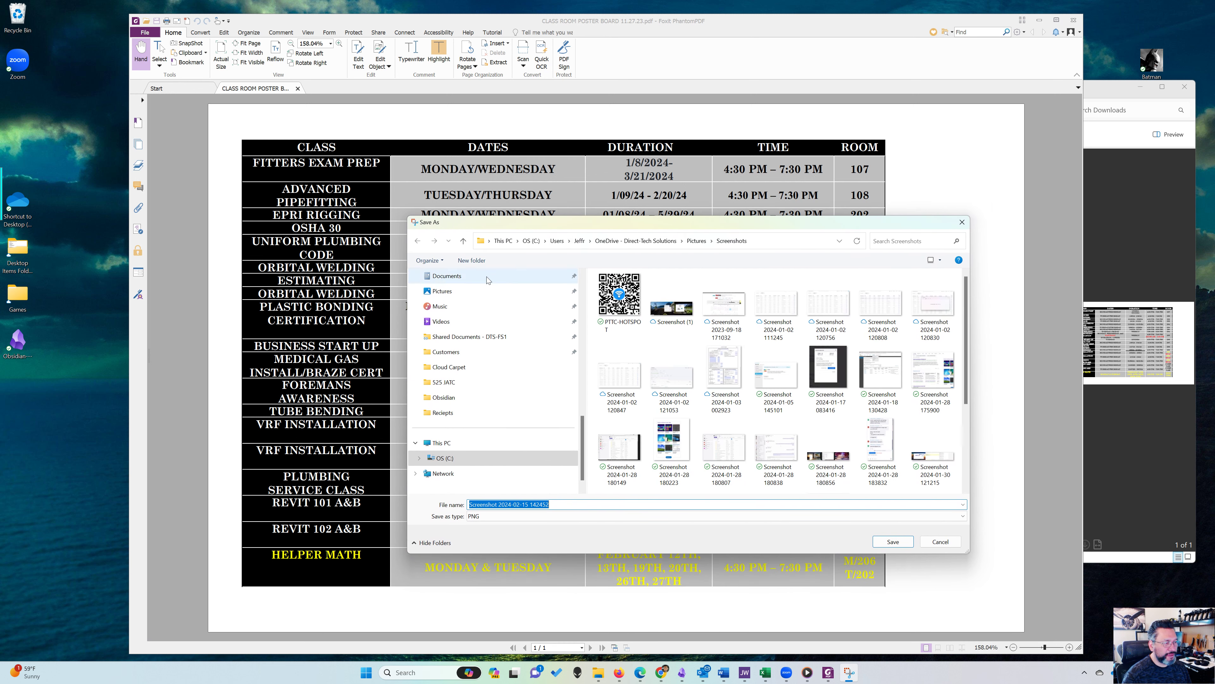
pyautogui.click(481, 244)
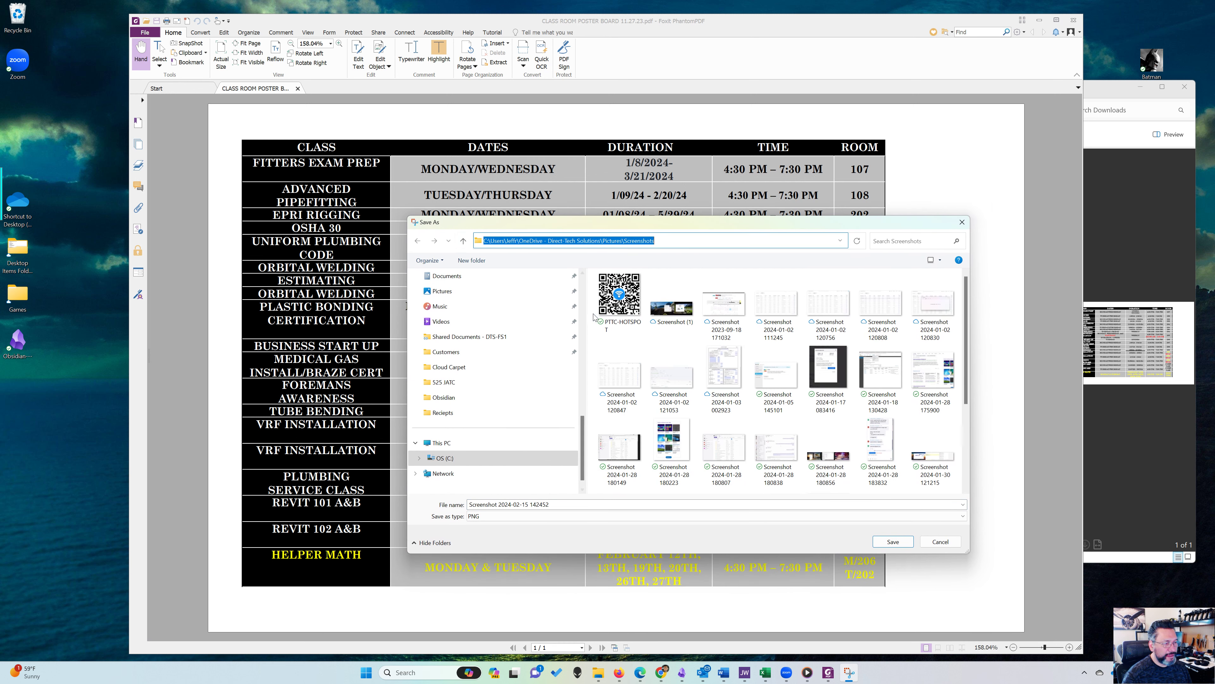
pyautogui.click(577, 505)
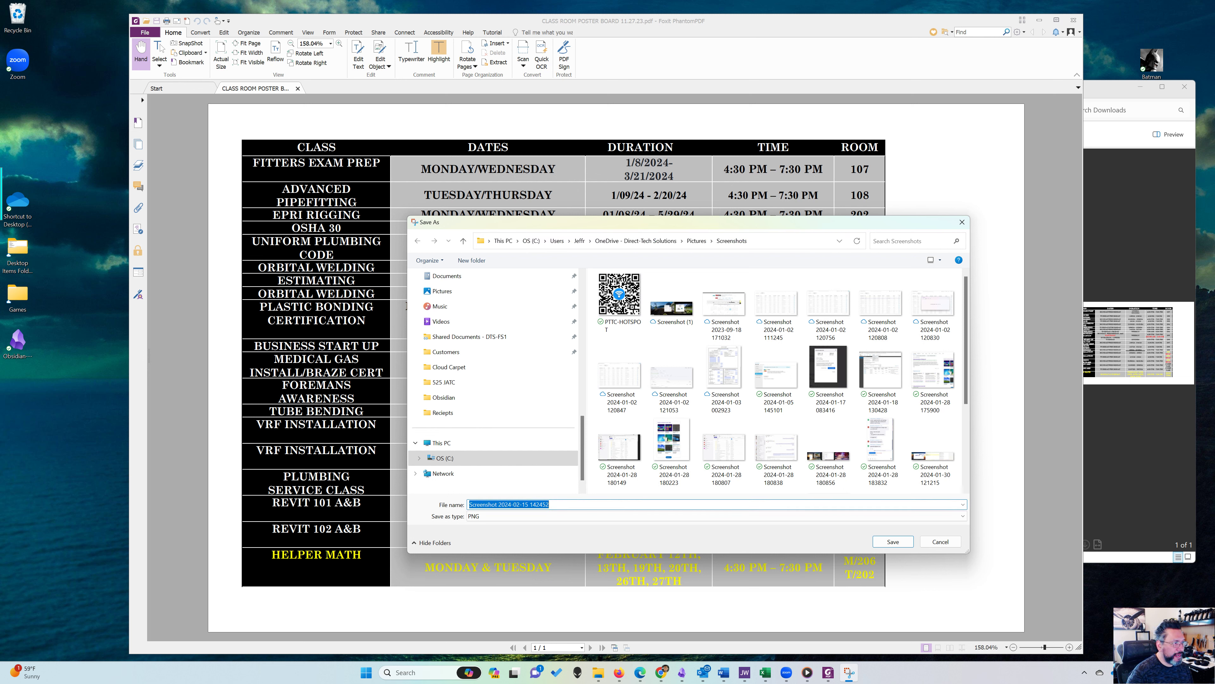
pyautogui.press('BackSpace')
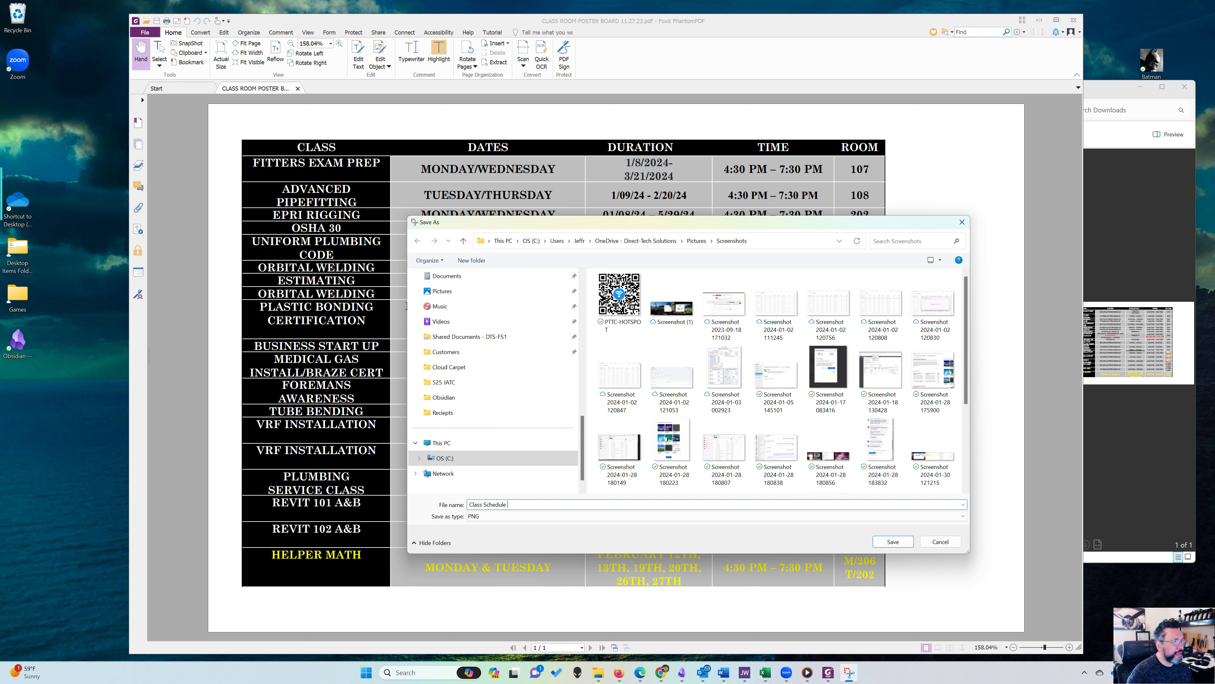
pyautogui.write('11')
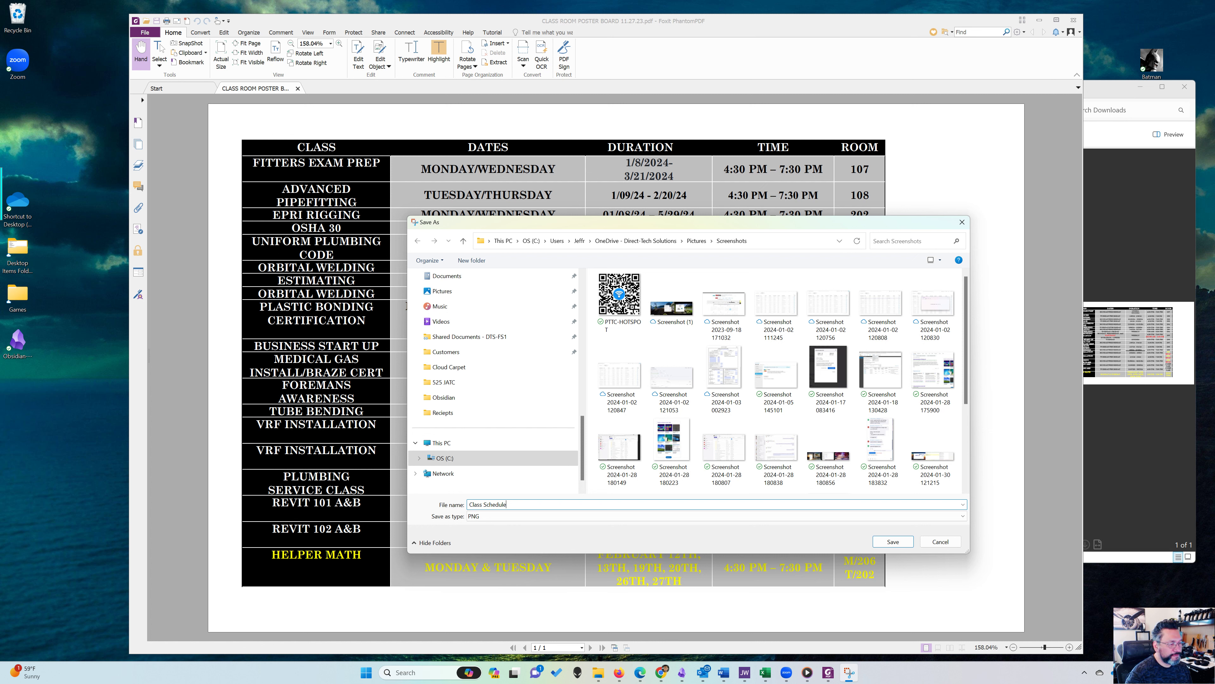
pyautogui.write('-')
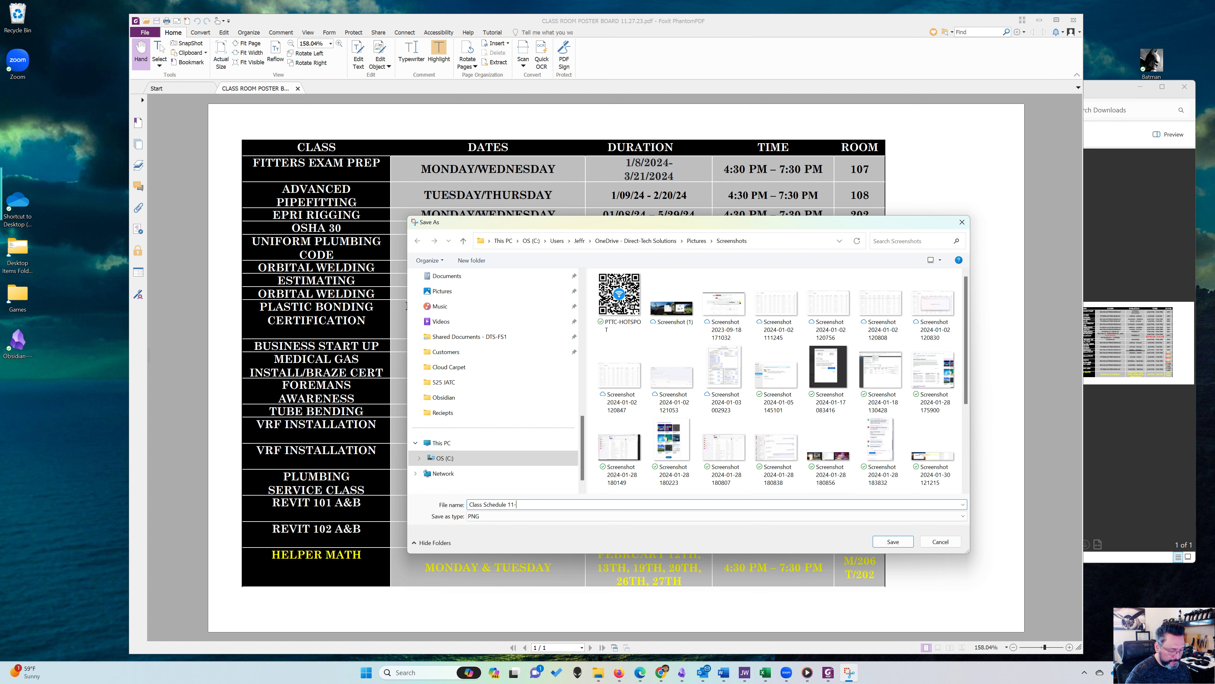
pyautogui.write('27-24')
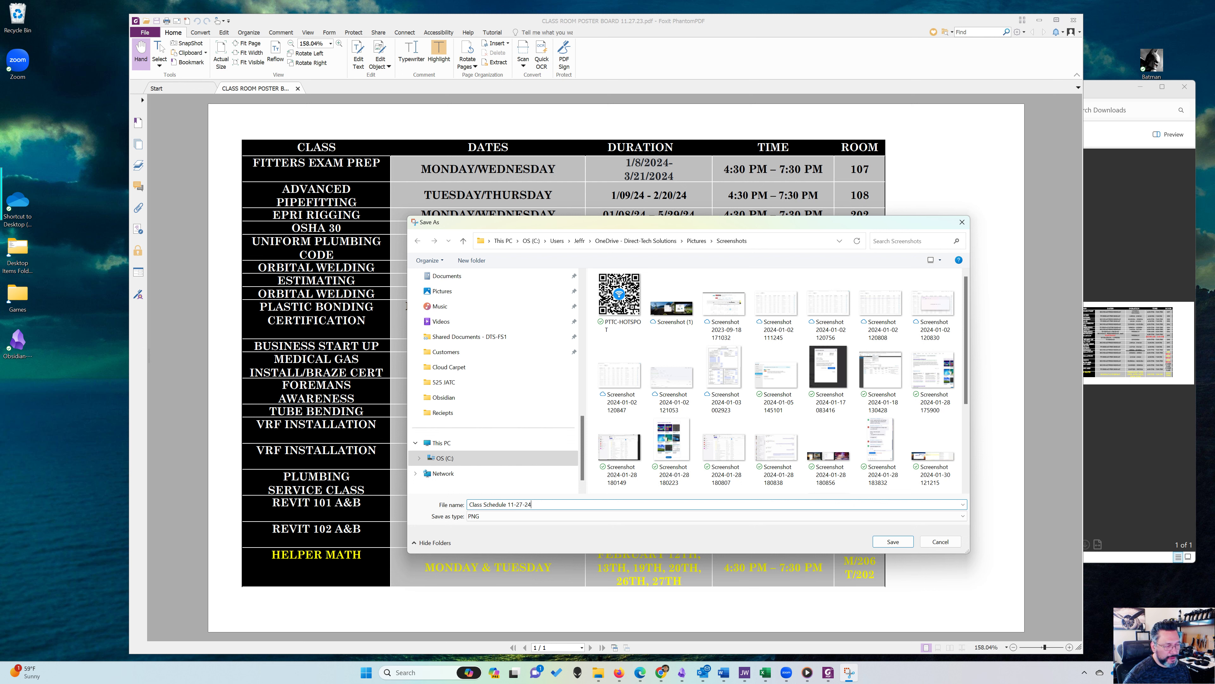
pyautogui.press('Return')
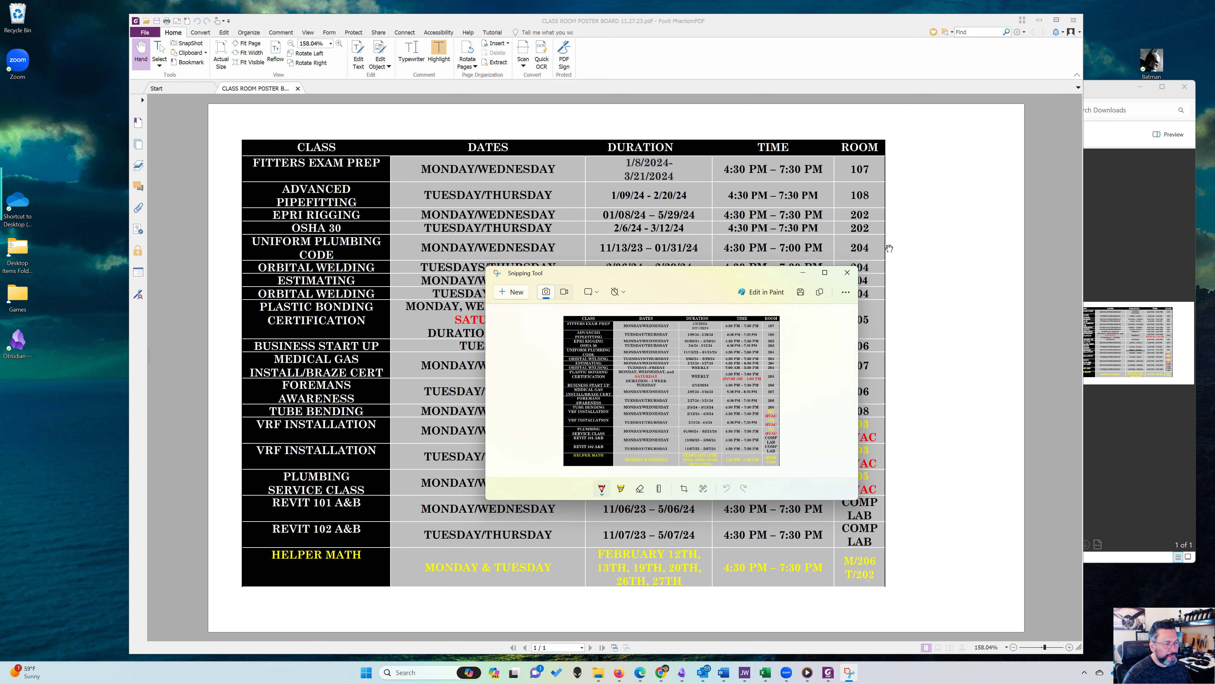
# Minimize the windows covering the Yodeck layout and delete the class schedule PDF from it, keeping the wire mesh background
pyautogui.click(805, 271)
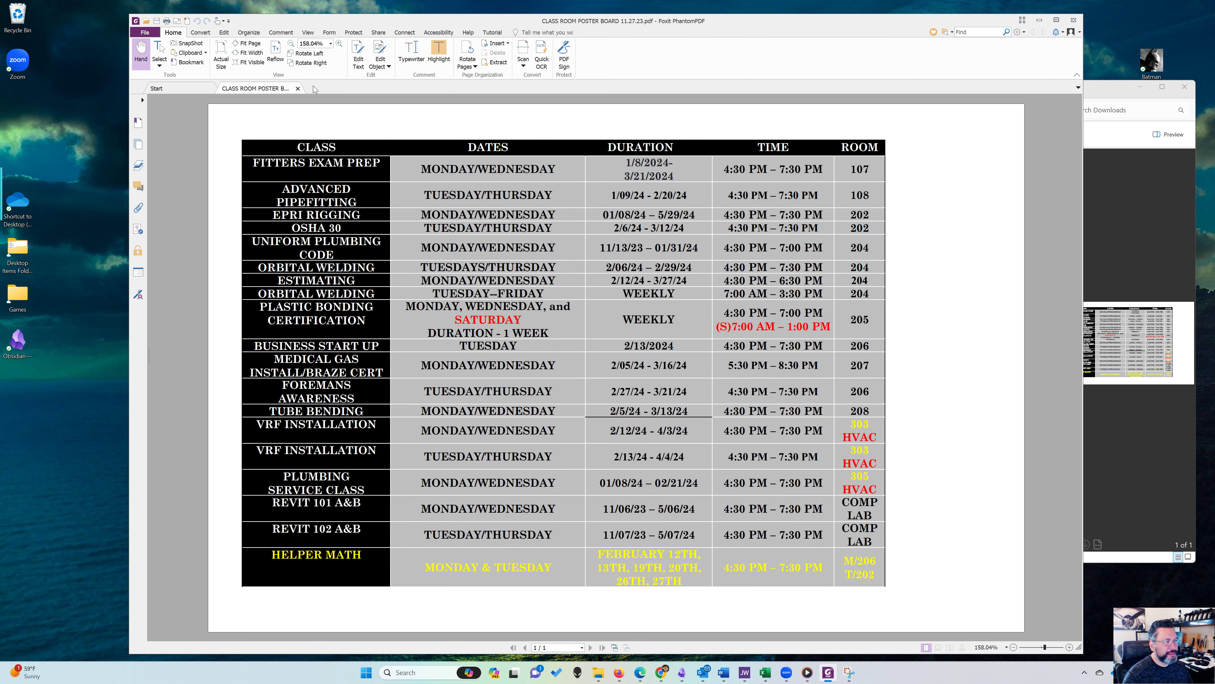
pyautogui.click(1039, 20)
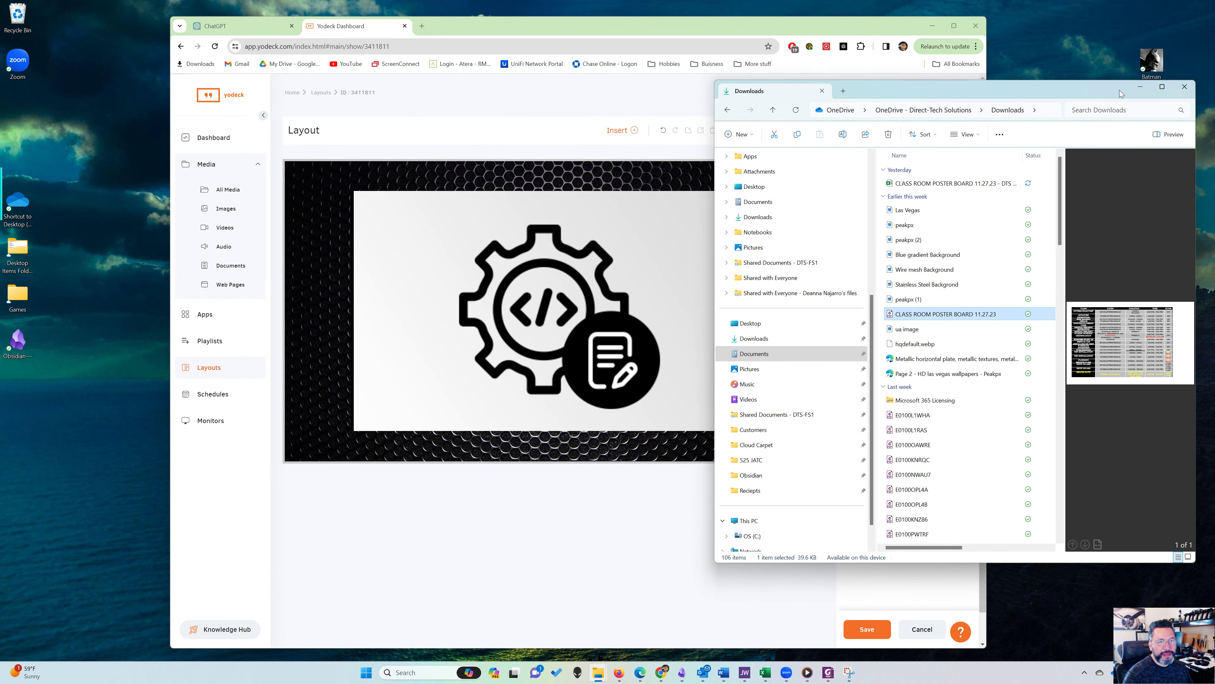
pyautogui.click(1142, 90)
pyautogui.click(590, 206)
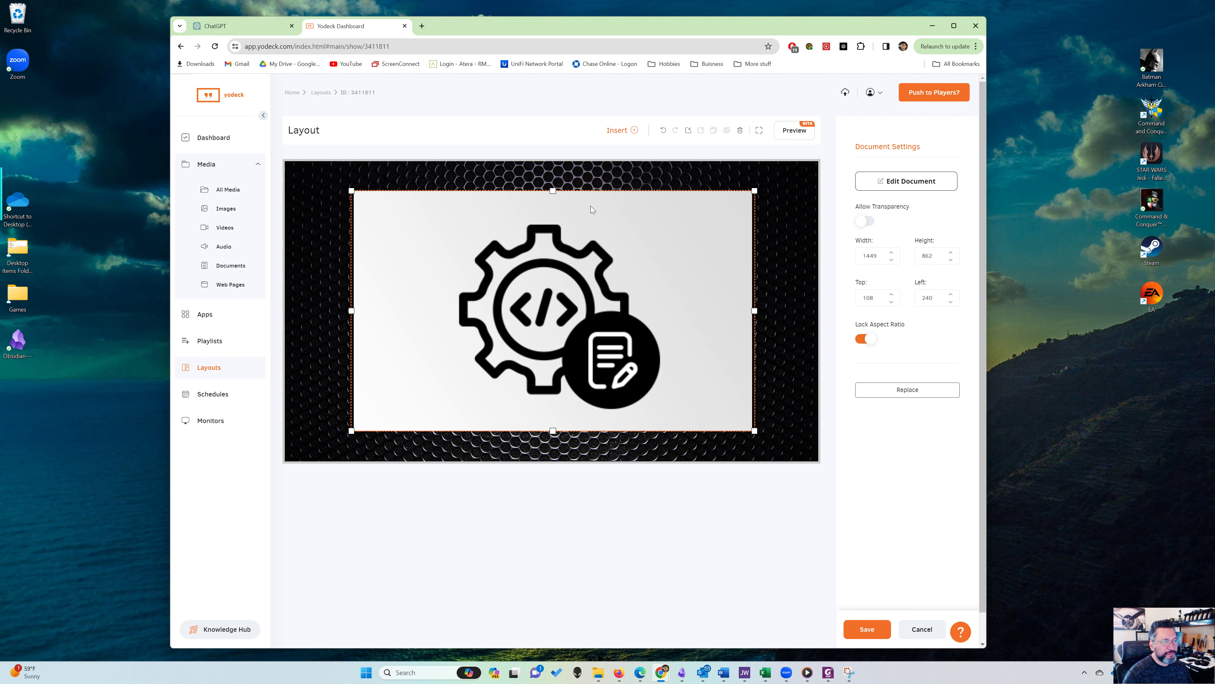
pyautogui.click(663, 242)
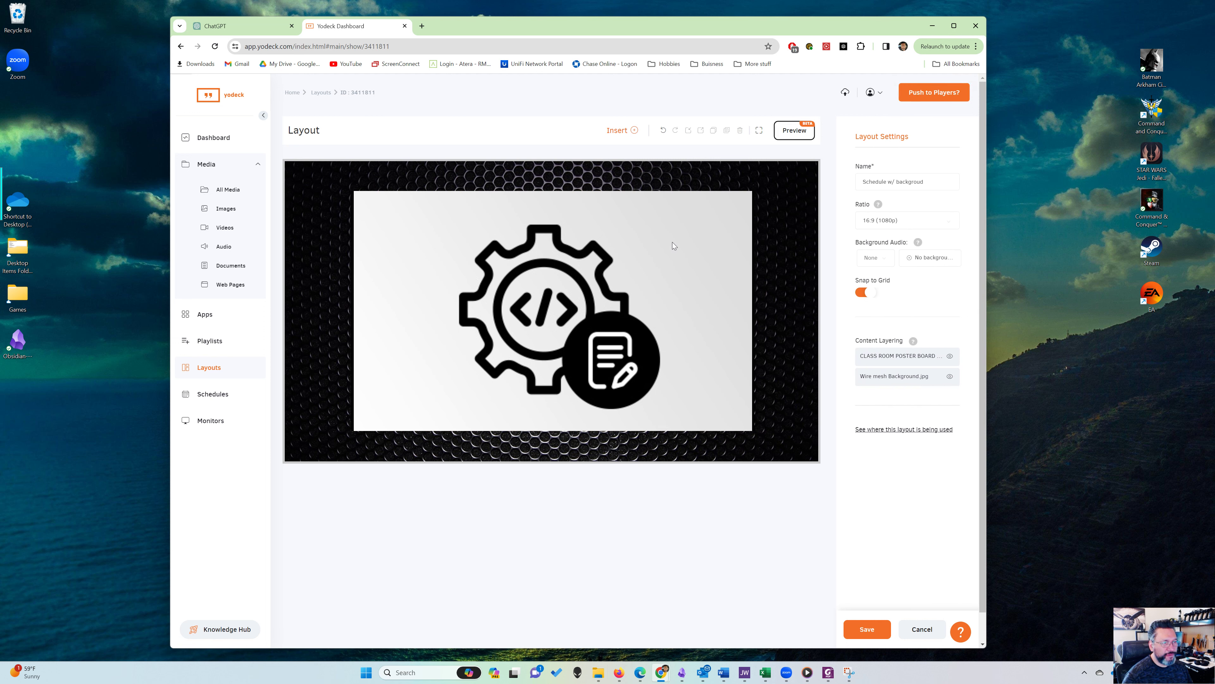
pyautogui.click(672, 242)
pyautogui.press('Delete')
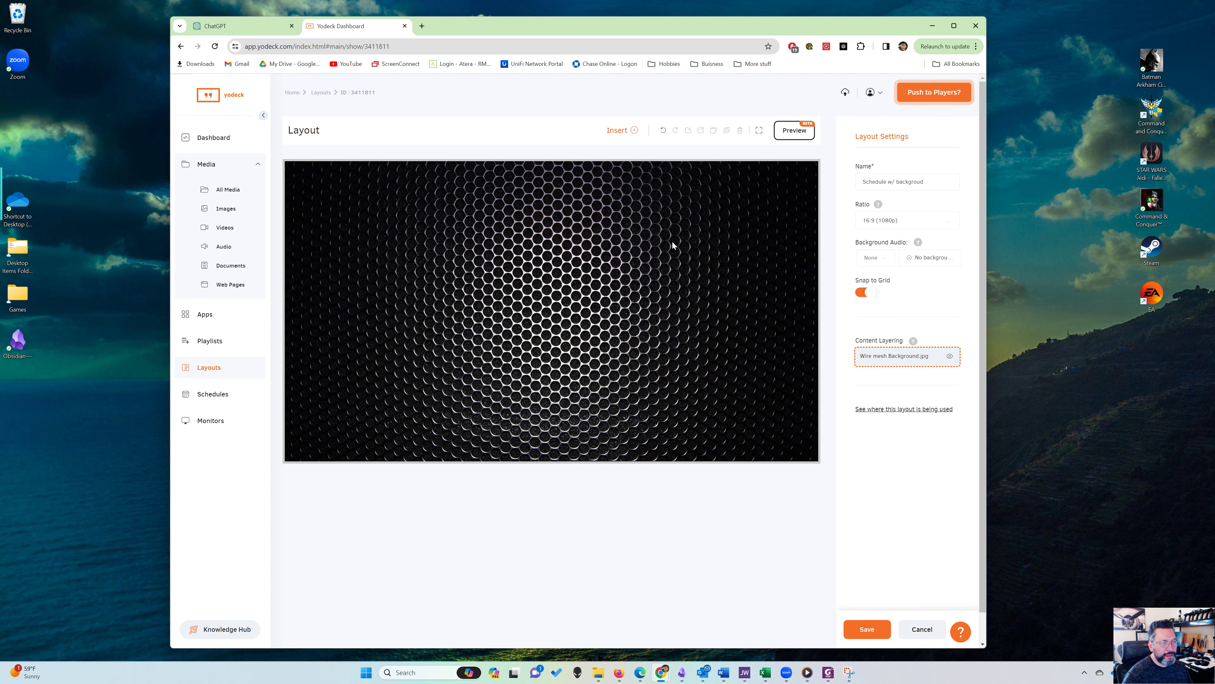
# Start inserting an image uploaded from the device into the layout, and bring up a File Explorer window to find it
pyautogui.click(619, 131)
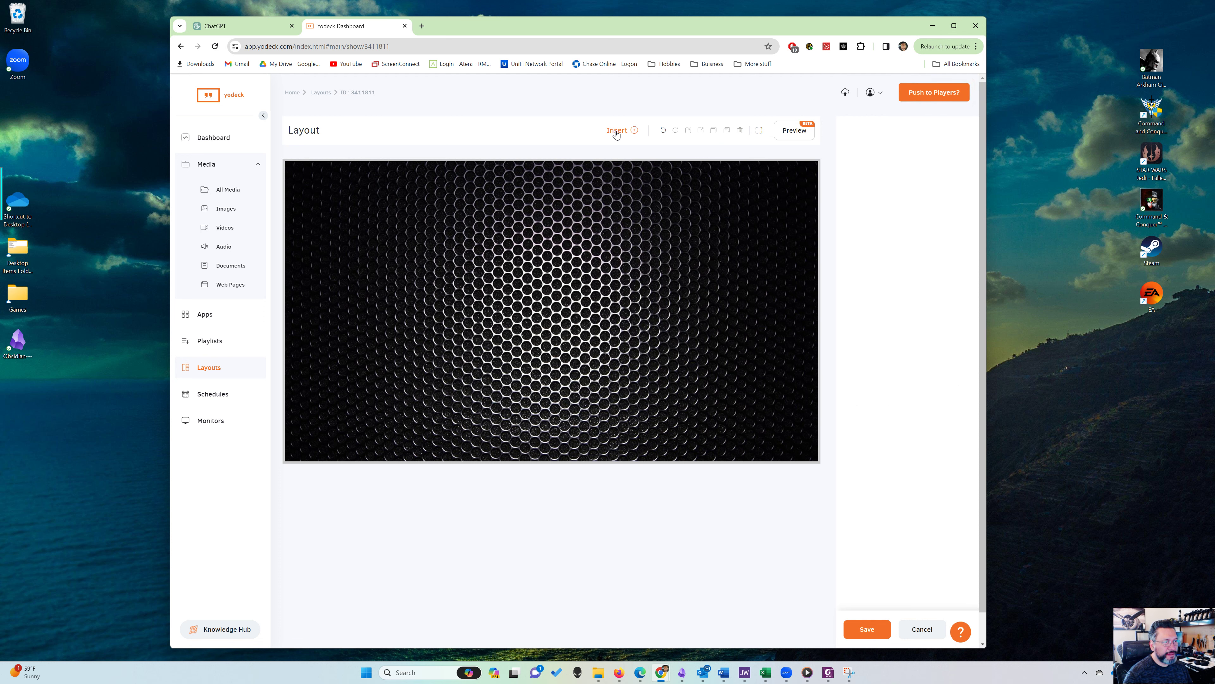
pyautogui.click(879, 181)
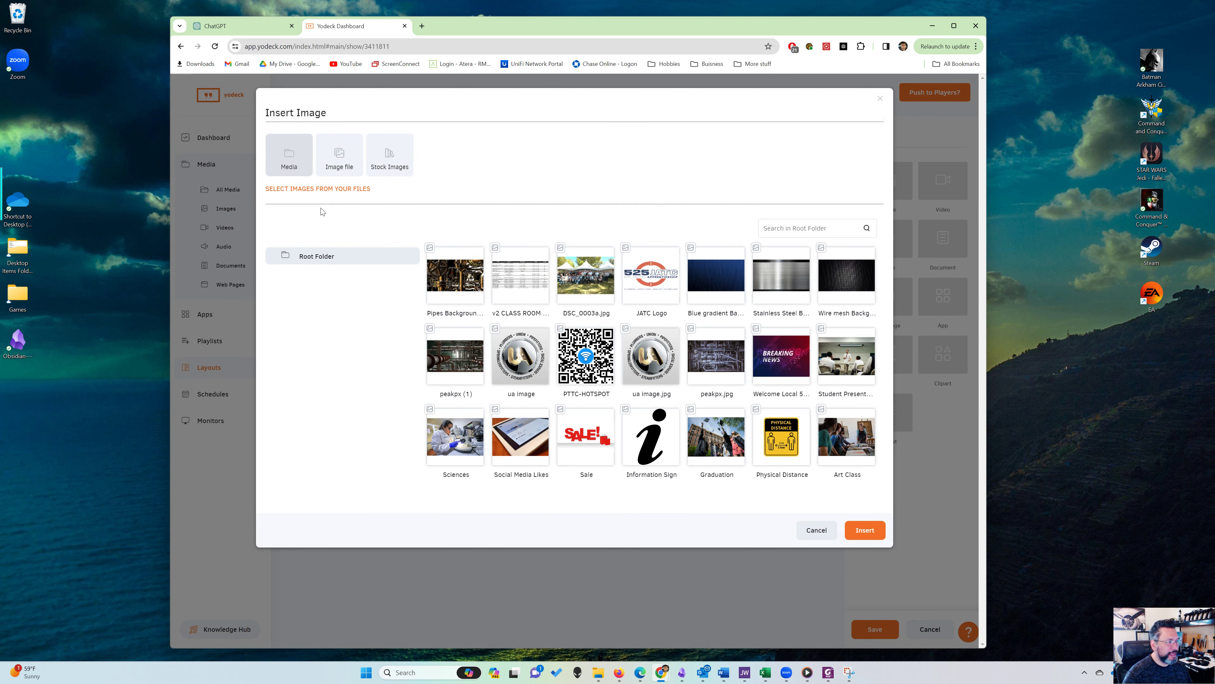
pyautogui.click(349, 170)
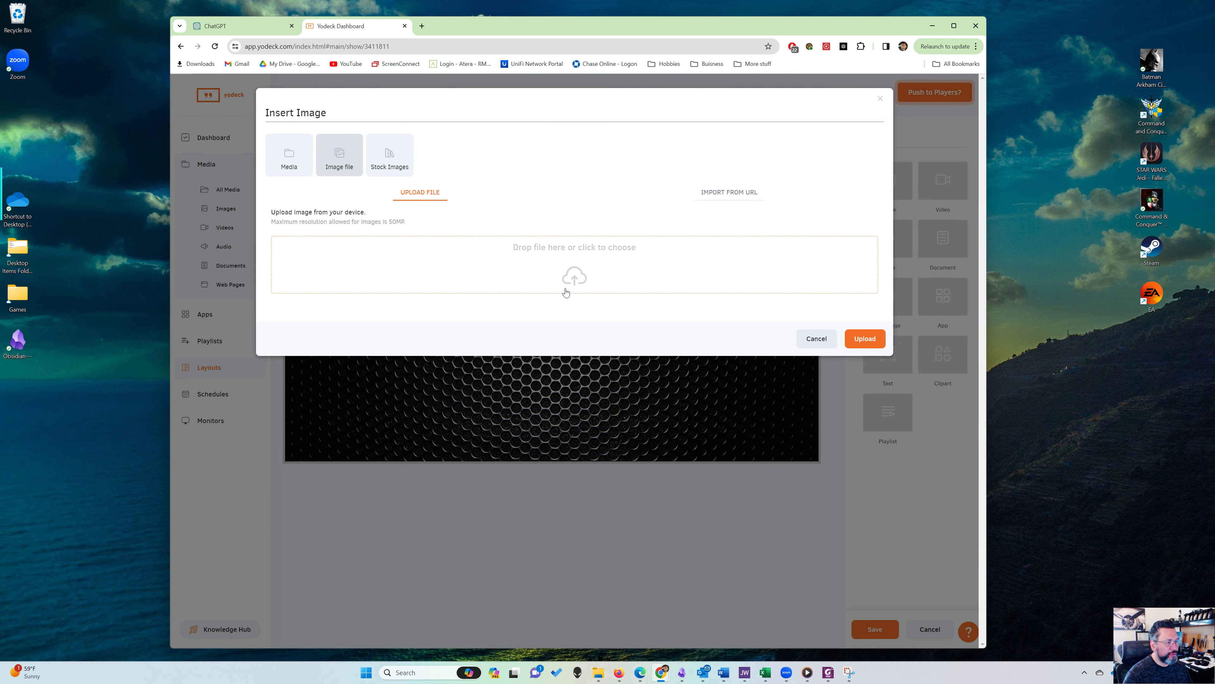
pyautogui.moveTo(602, 673)
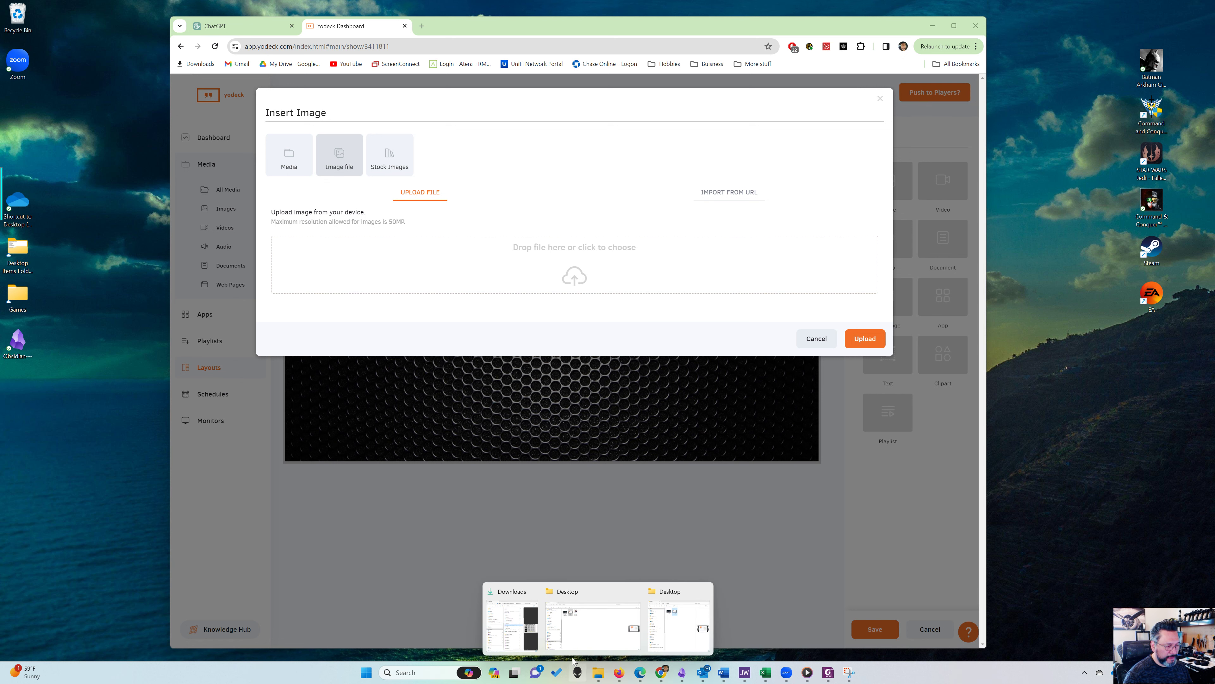
pyautogui.click(611, 641)
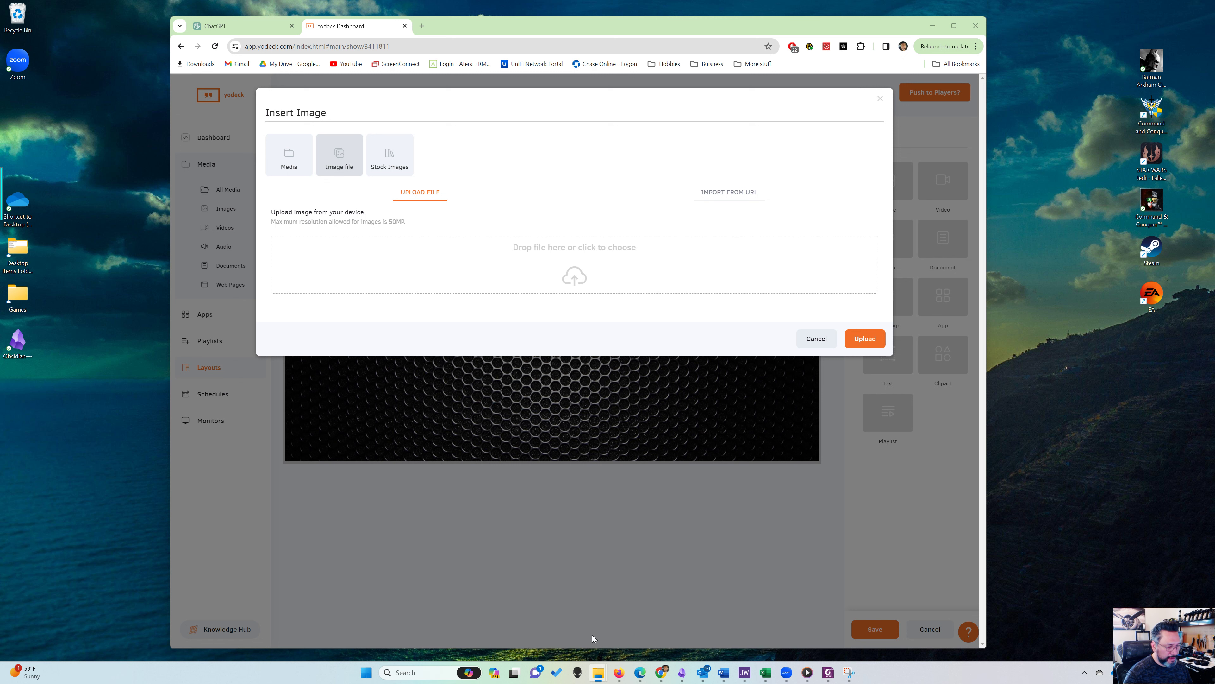
pyautogui.moveTo(597, 675)
pyautogui.click(651, 643)
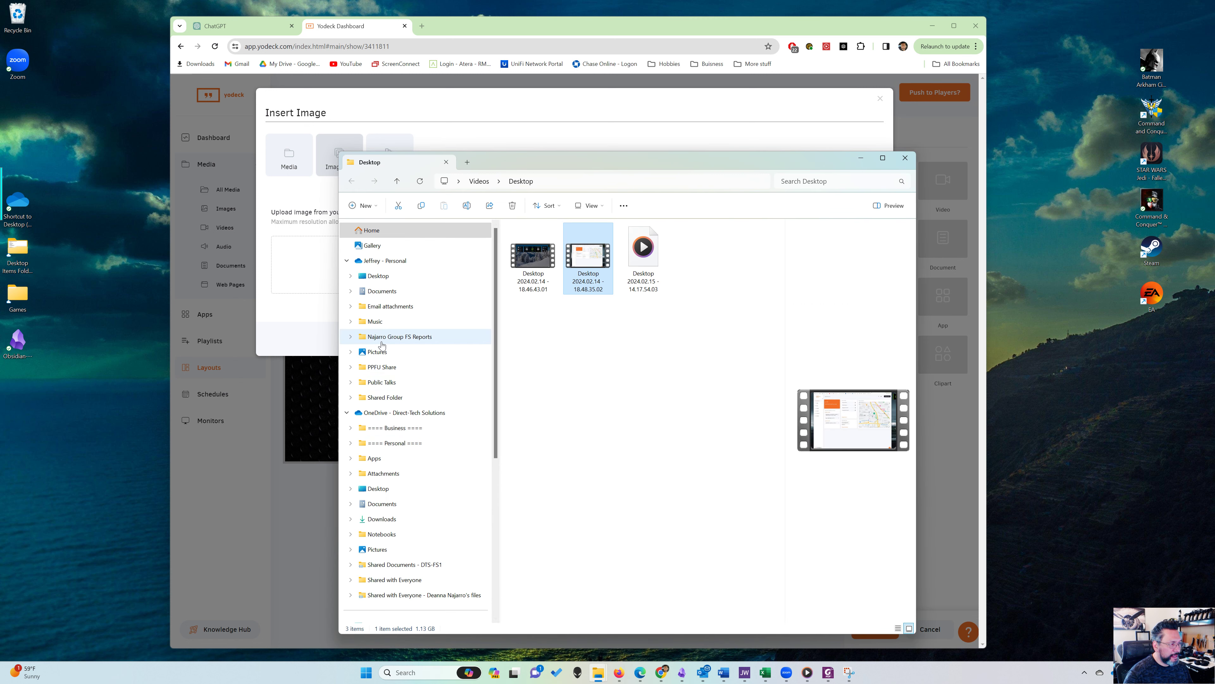
pyautogui.click(378, 353)
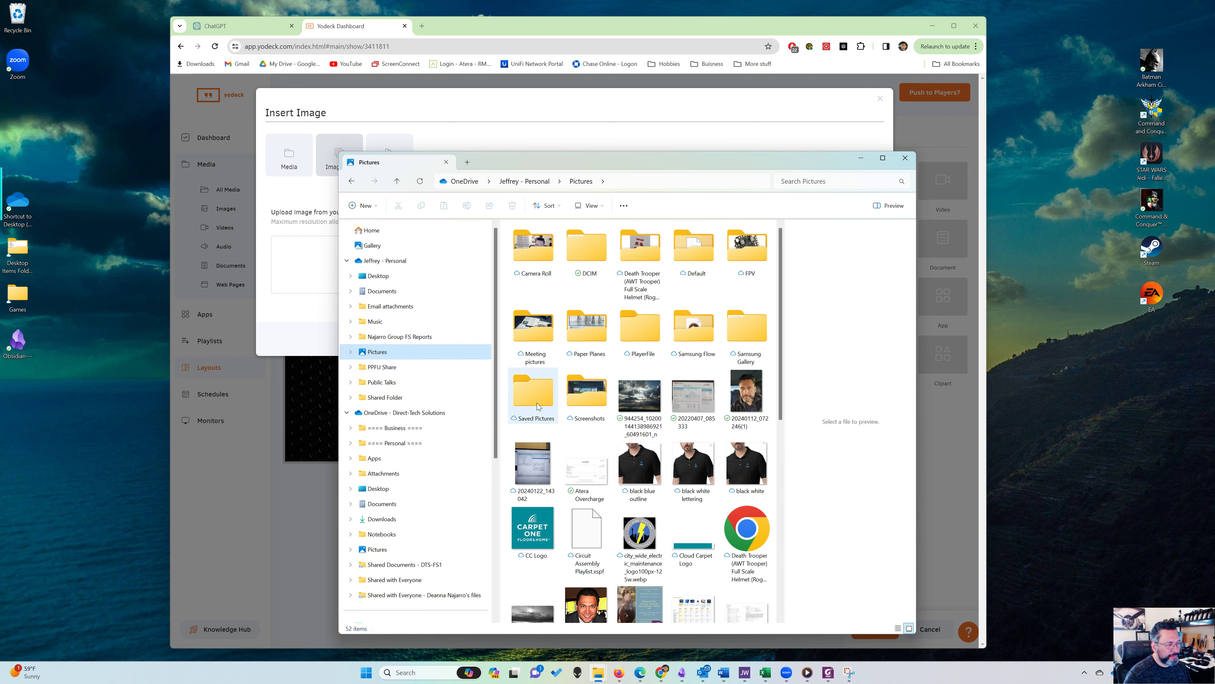
pyautogui.click(588, 400)
pyautogui.doubleClick(588, 400)
pyautogui.hotkey('alt', 'Left')
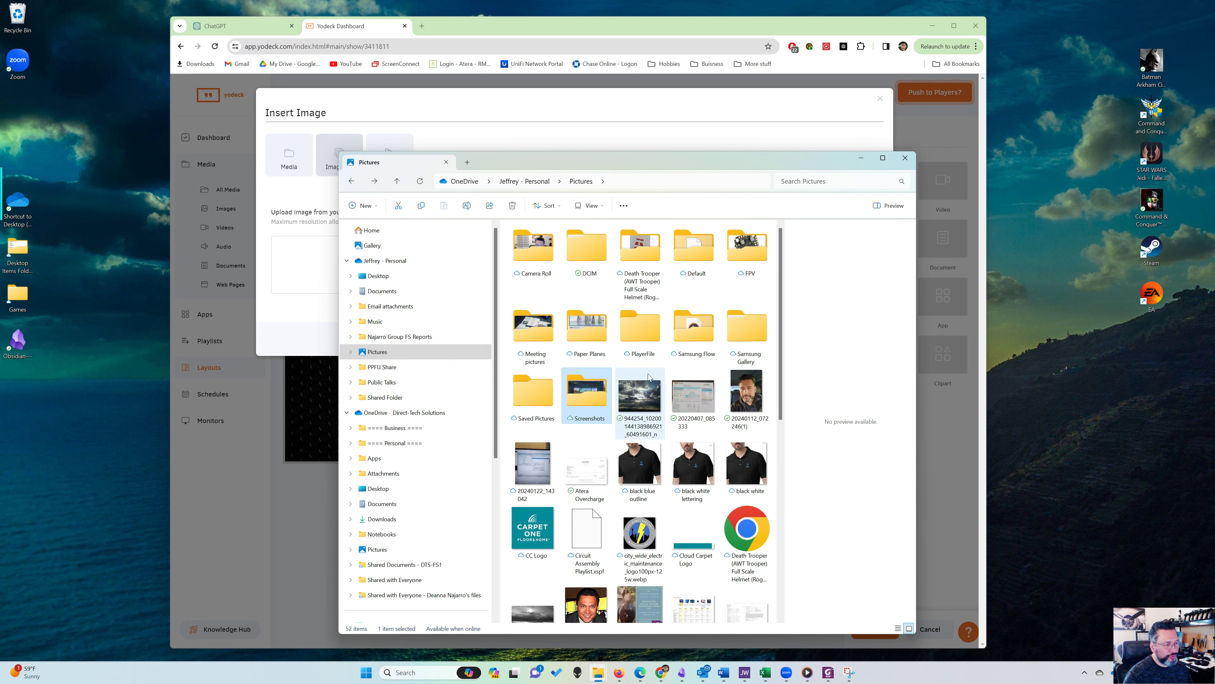
pyautogui.scroll(-5, 613, 331)
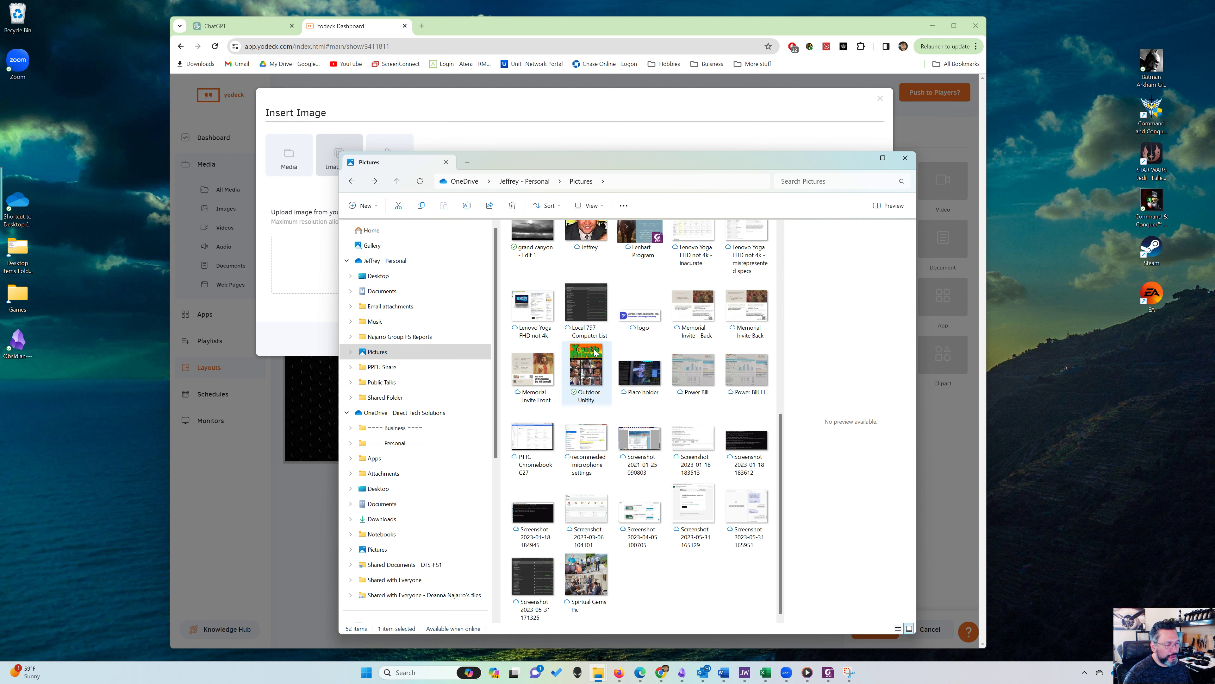
pyautogui.scroll(5, 627, 364)
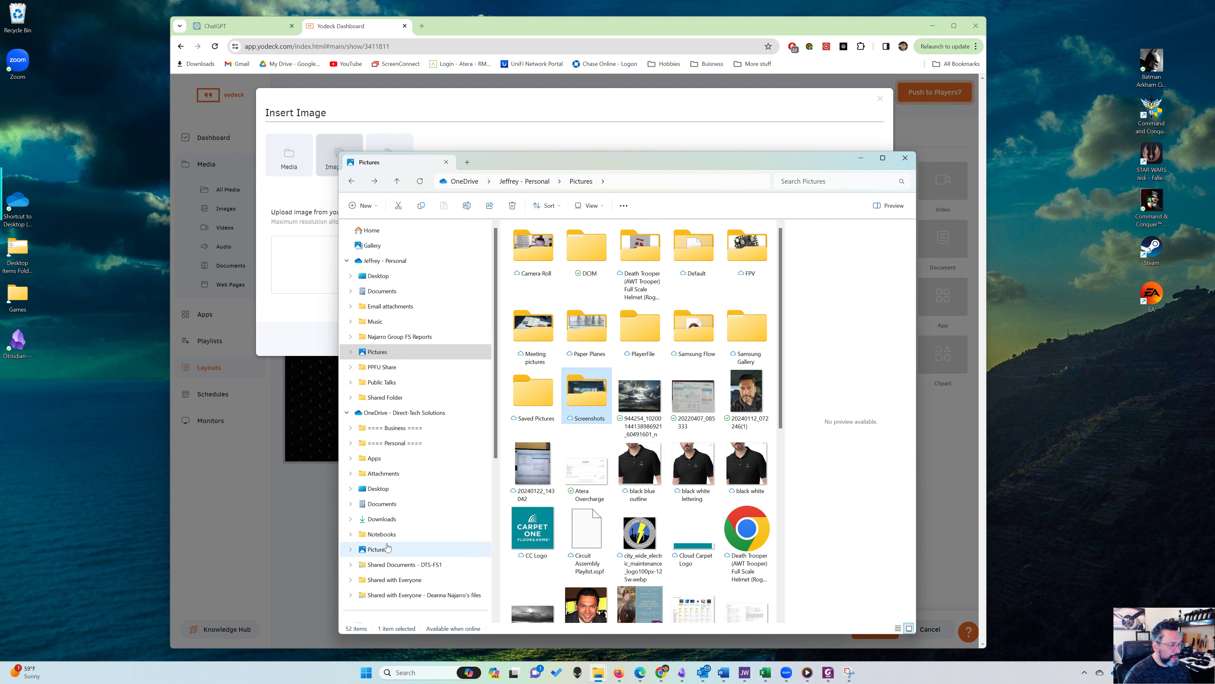
# Open the Screenshots folder in the Direct-Tech Solutions Pictures, view the Class Schedule 11-27-24 image, and close it
pyautogui.click(377, 550)
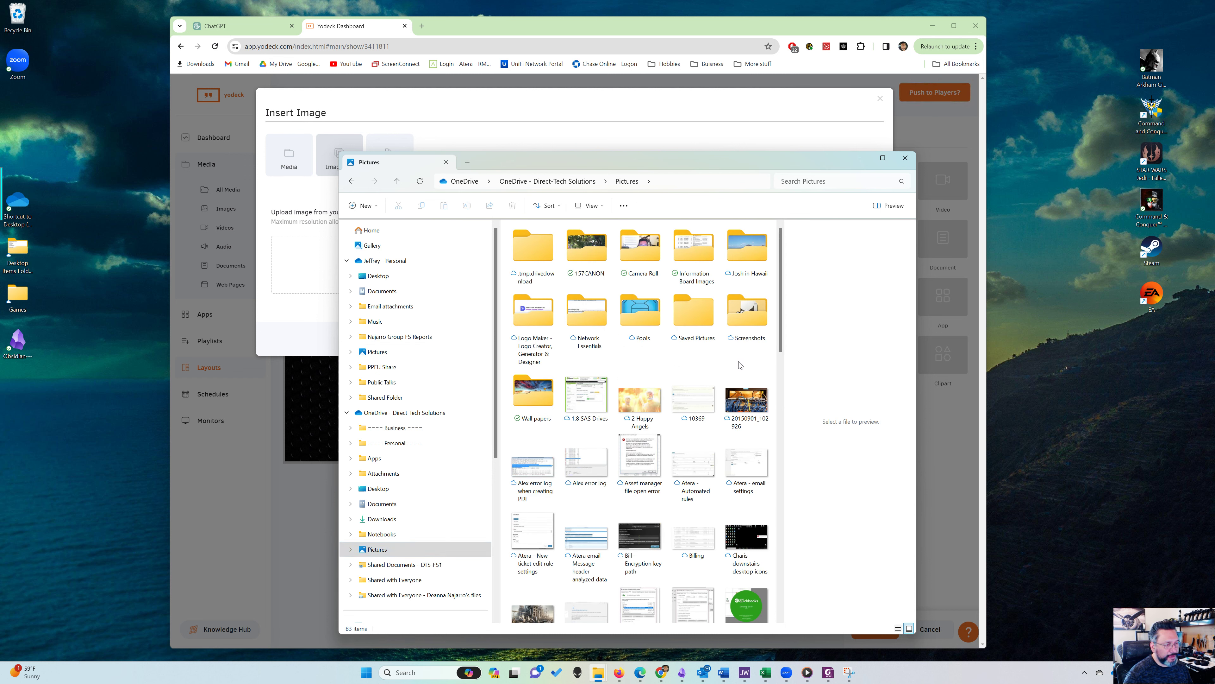
pyautogui.doubleClick(741, 322)
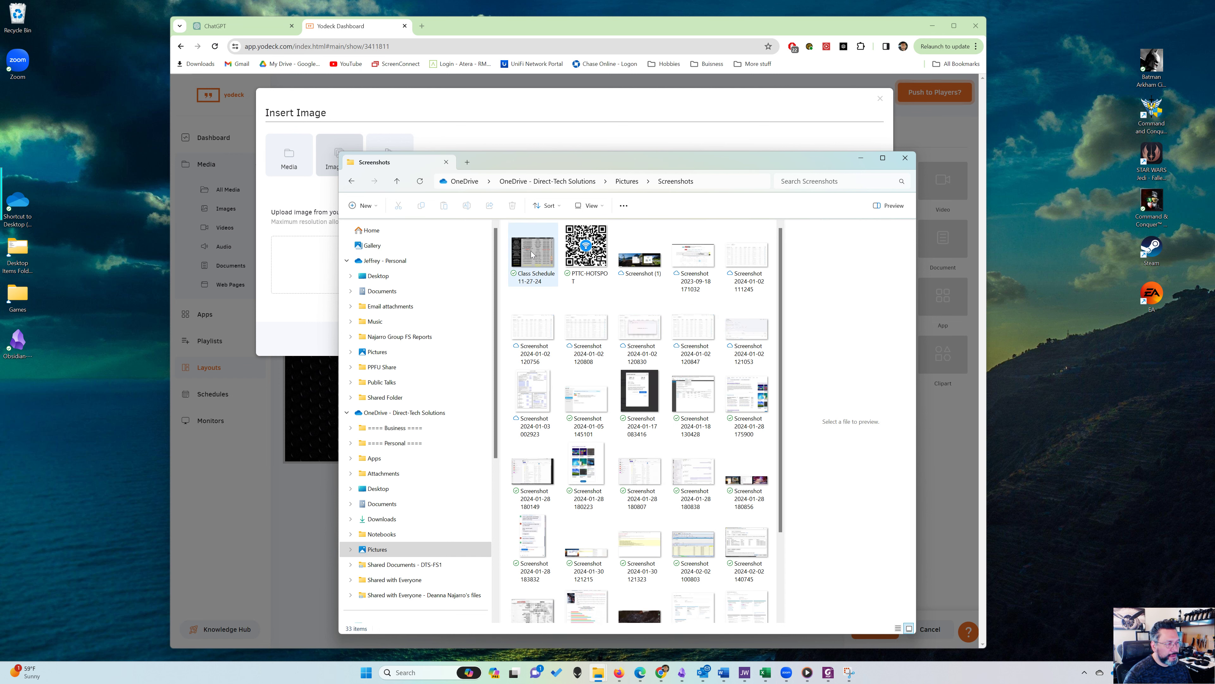
pyautogui.click(532, 252)
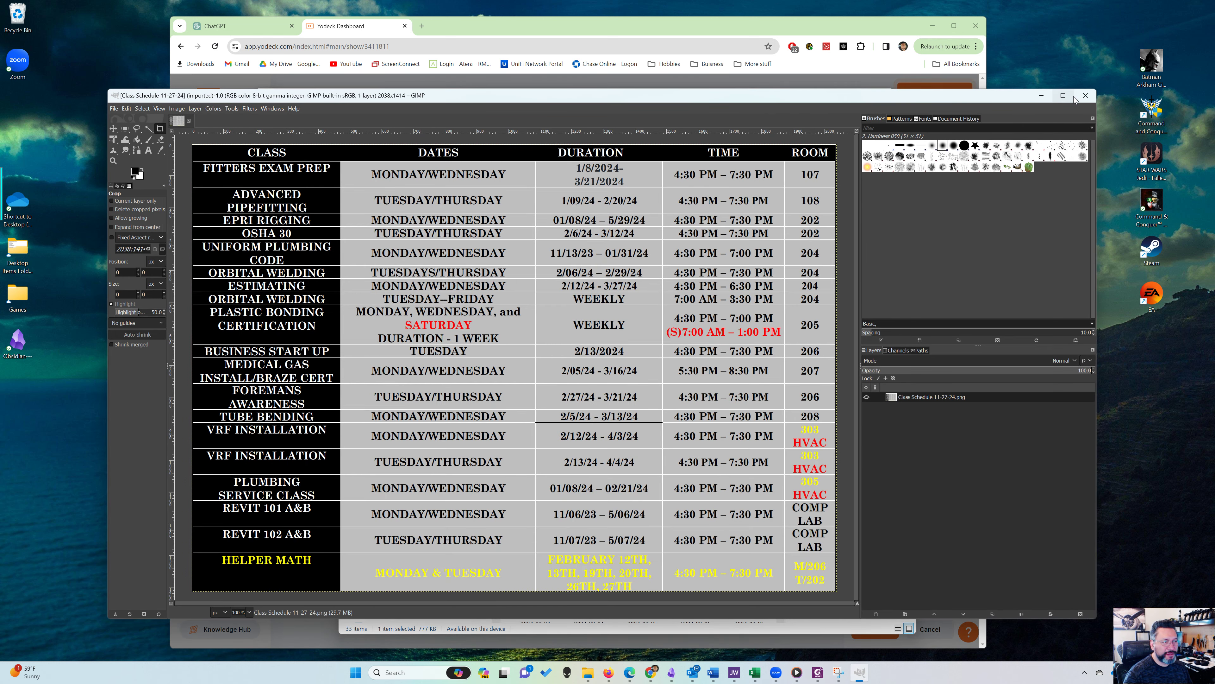
pyautogui.click(1085, 95)
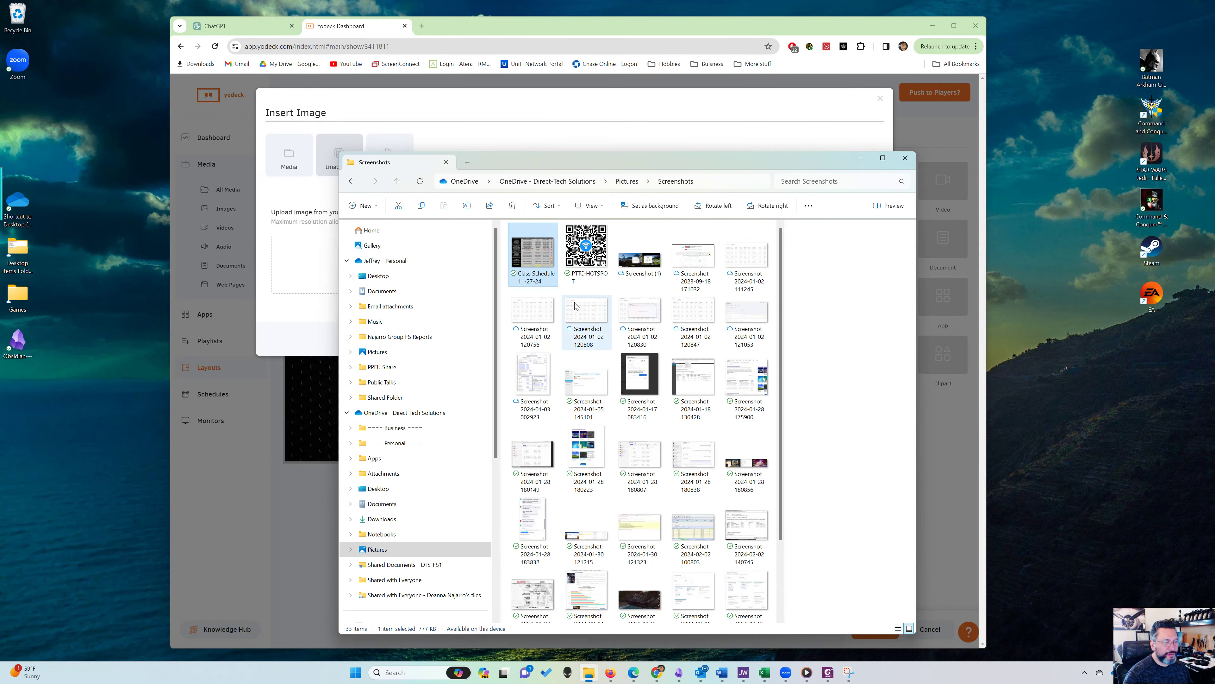
# Add Class Schedule 11-27-24.png from File Explorer to the image upload and upload it into the layout
pyautogui.moveTo(555, 156); pyautogui.dragTo(883, 143)
pyautogui.moveTo(858, 247); pyautogui.dragTo(519, 279)
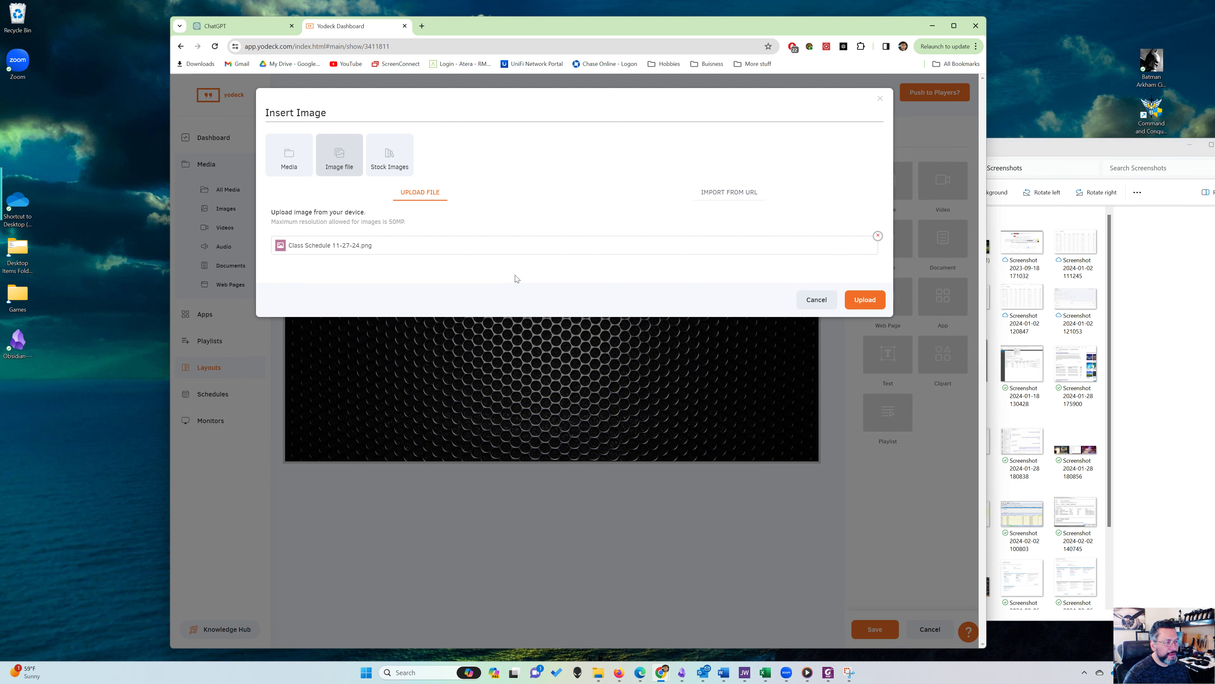
pyautogui.click(866, 300)
pyautogui.click(684, 201)
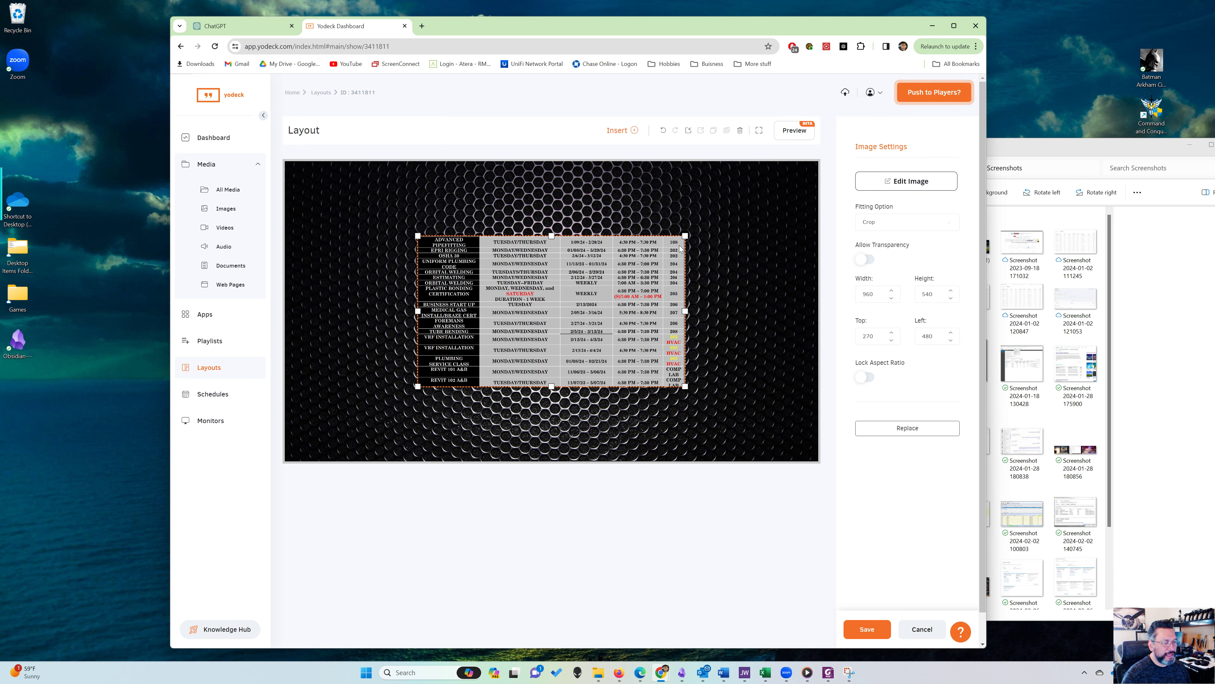
# Lock the schedule image's aspect ratio, enlarge it to about 1534 by 863, and centre it over the wire mesh background
pyautogui.click(864, 377)
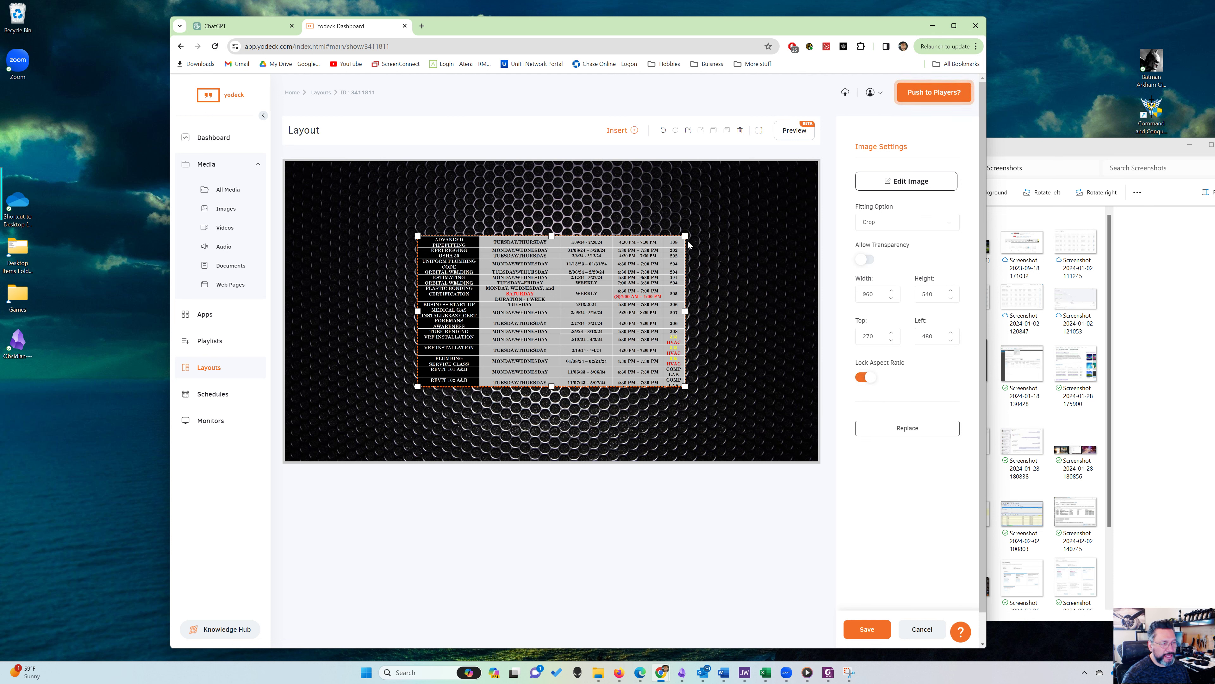
pyautogui.moveTo(685, 236); pyautogui.dragTo(777, 183)
pyautogui.moveTo(631, 260); pyautogui.dragTo(577, 276)
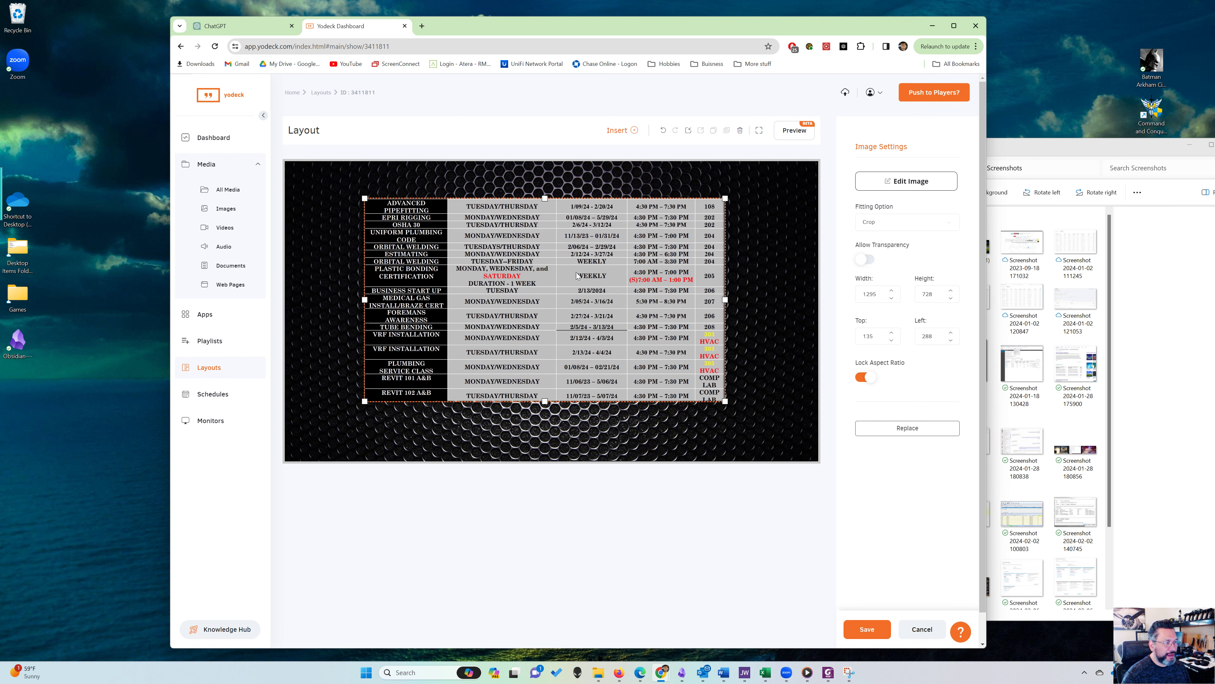
pyautogui.moveTo(725, 198); pyautogui.dragTo(765, 189)
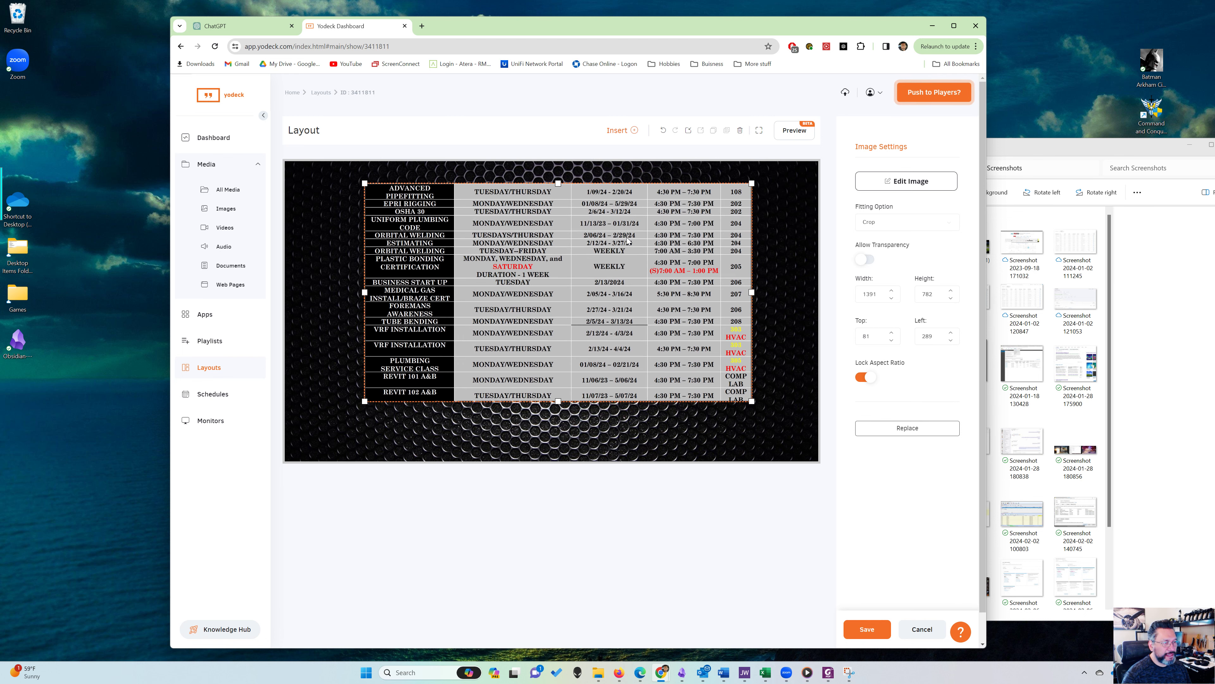
pyautogui.moveTo(628, 241); pyautogui.dragTo(627, 256)
pyautogui.moveTo(753, 198); pyautogui.dragTo(779, 183)
pyautogui.moveTo(641, 254); pyautogui.dragTo(621, 266)
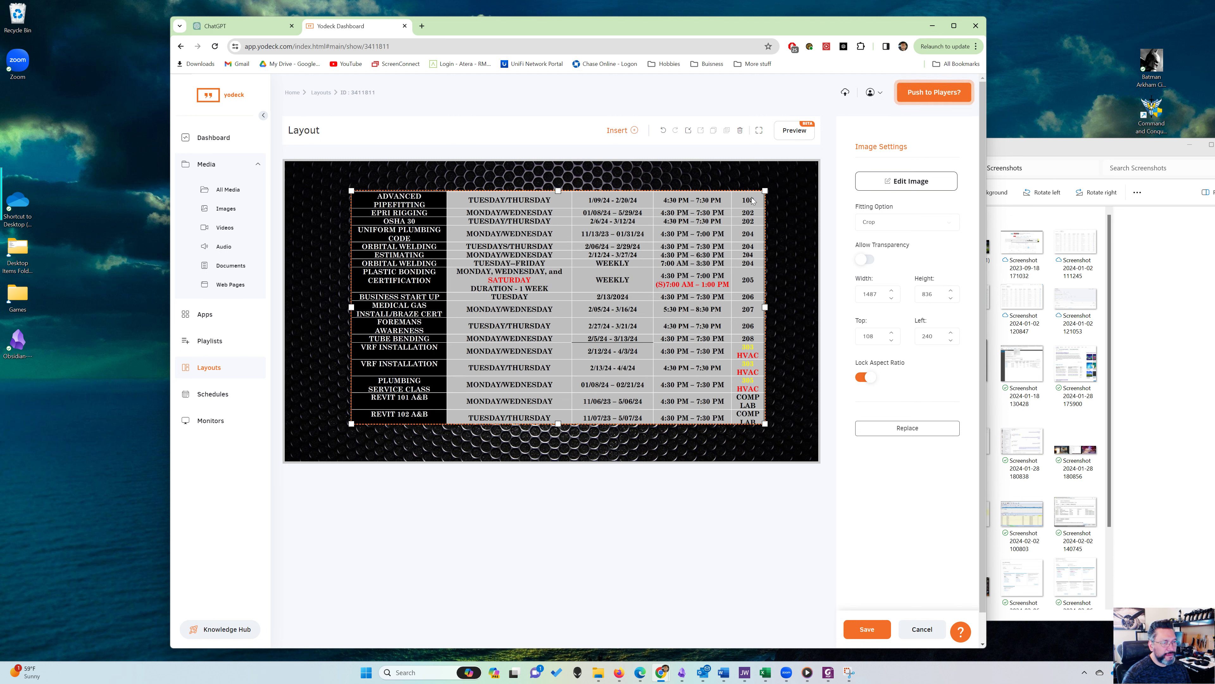
pyautogui.moveTo(764, 190); pyautogui.dragTo(778, 183)
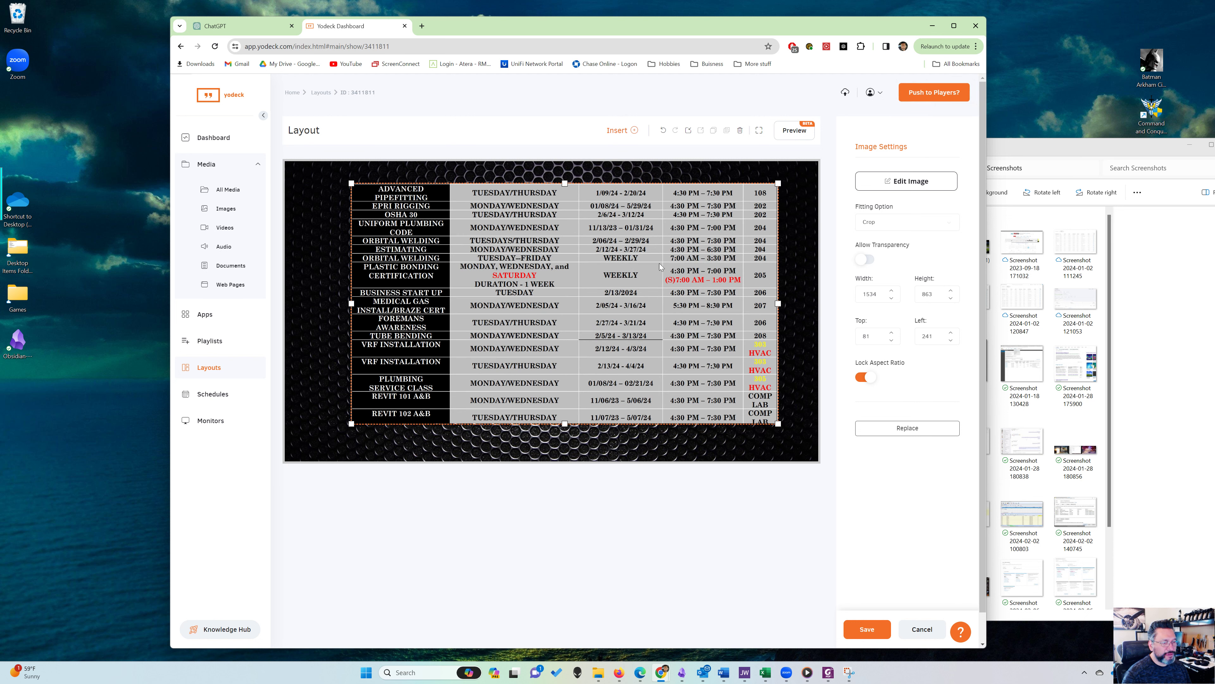
pyautogui.click(777, 269)
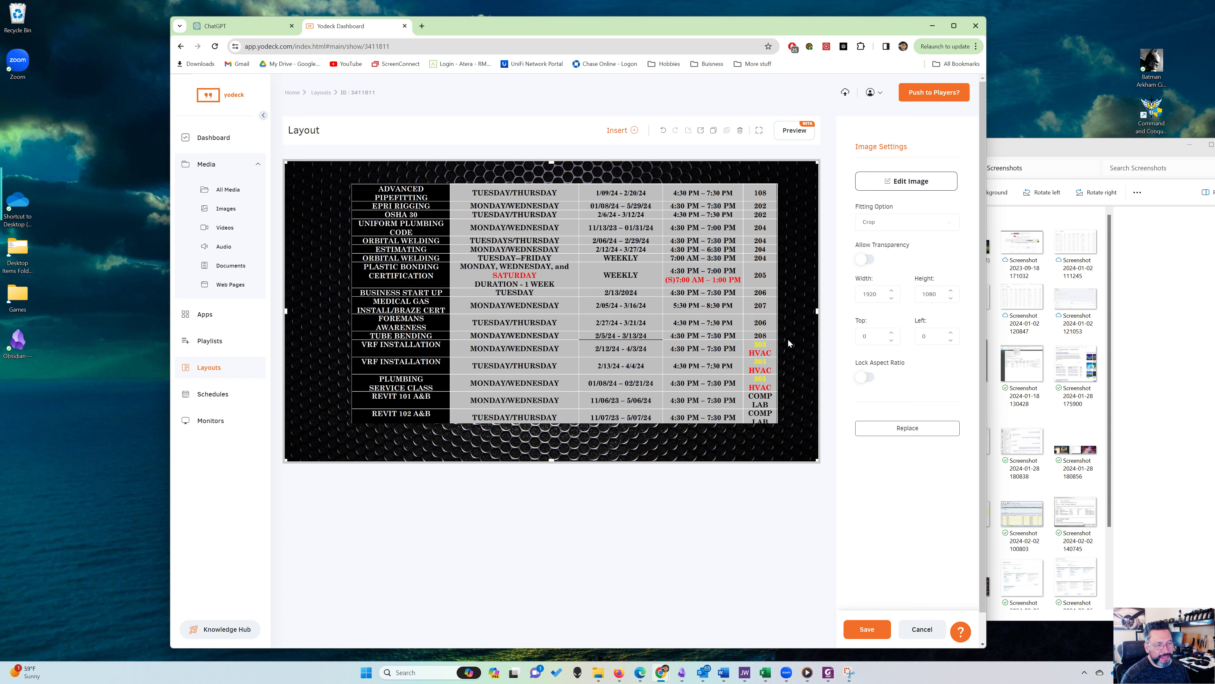
pyautogui.moveTo(556, 280); pyautogui.dragTo(545, 286)
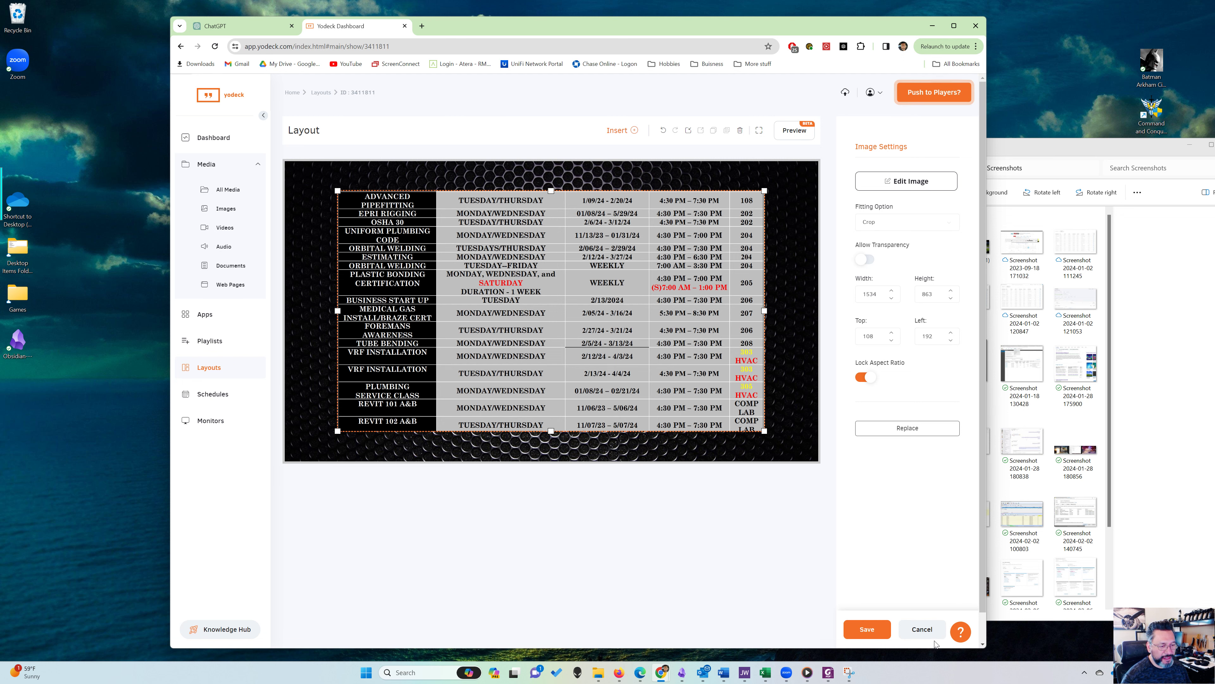
# Leave the layout without saving the changes, and reopen "Schedule w/ backgroud" to check its saved content before closing it
pyautogui.click(923, 634)
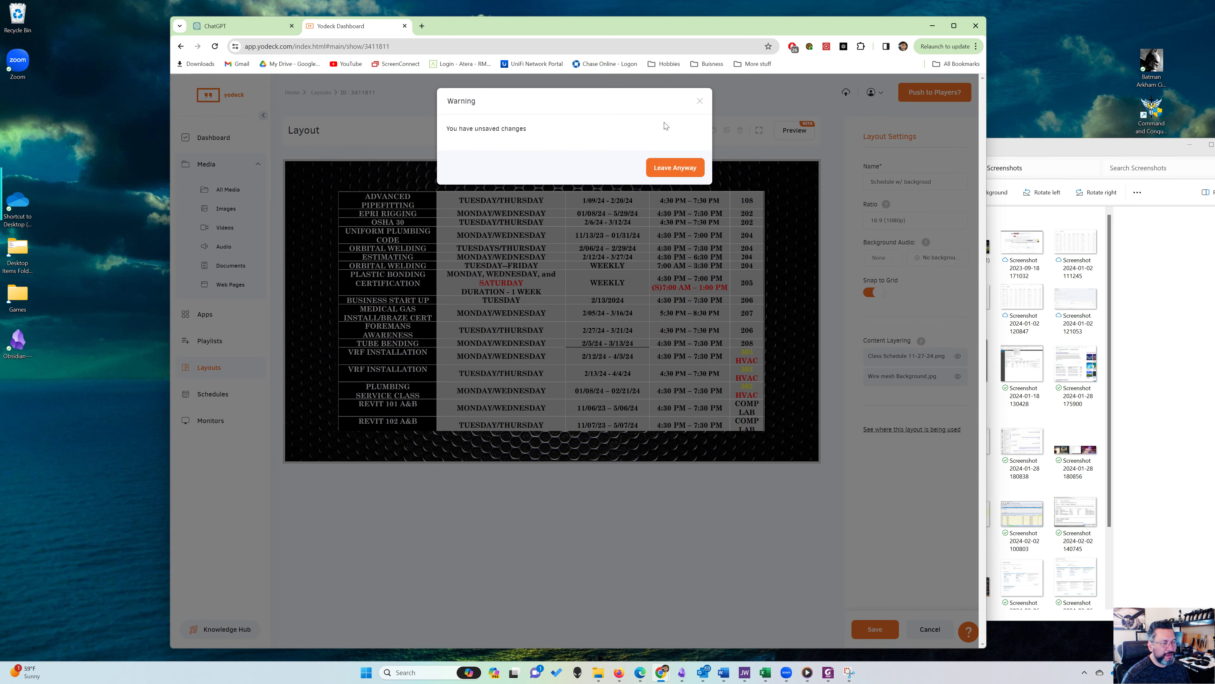
pyautogui.click(675, 166)
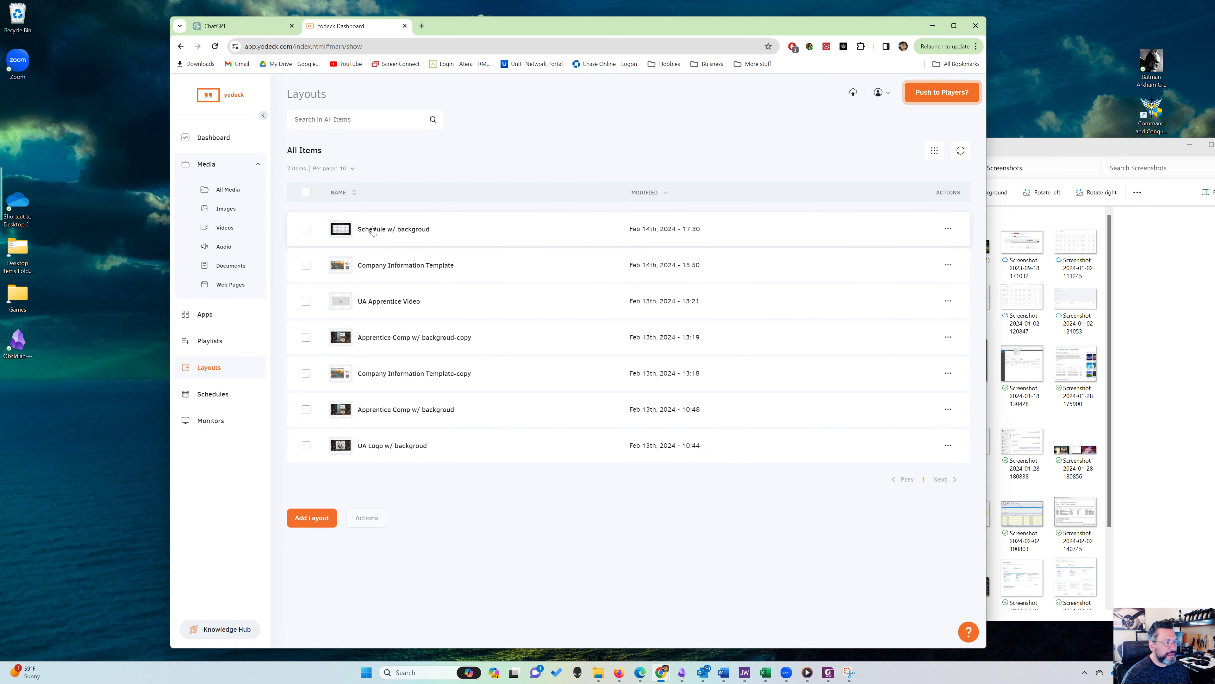
pyautogui.rightClick(373, 230)
pyautogui.click(397, 312)
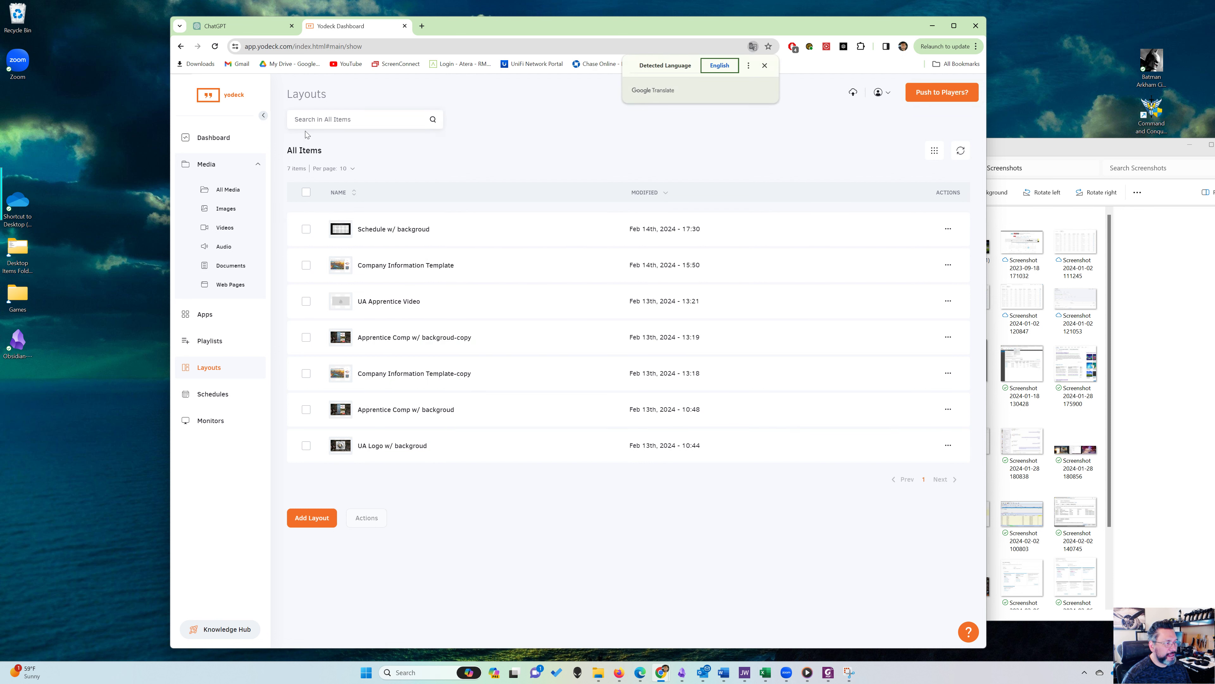
pyautogui.click(389, 228)
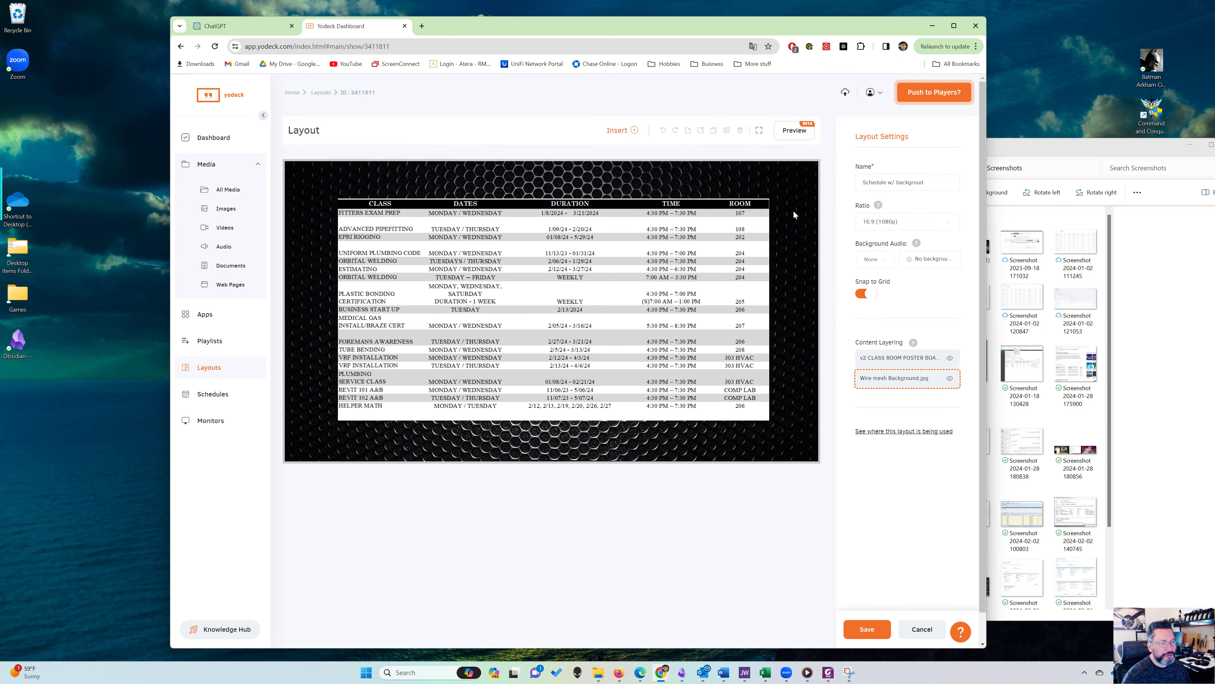
pyautogui.click(922, 630)
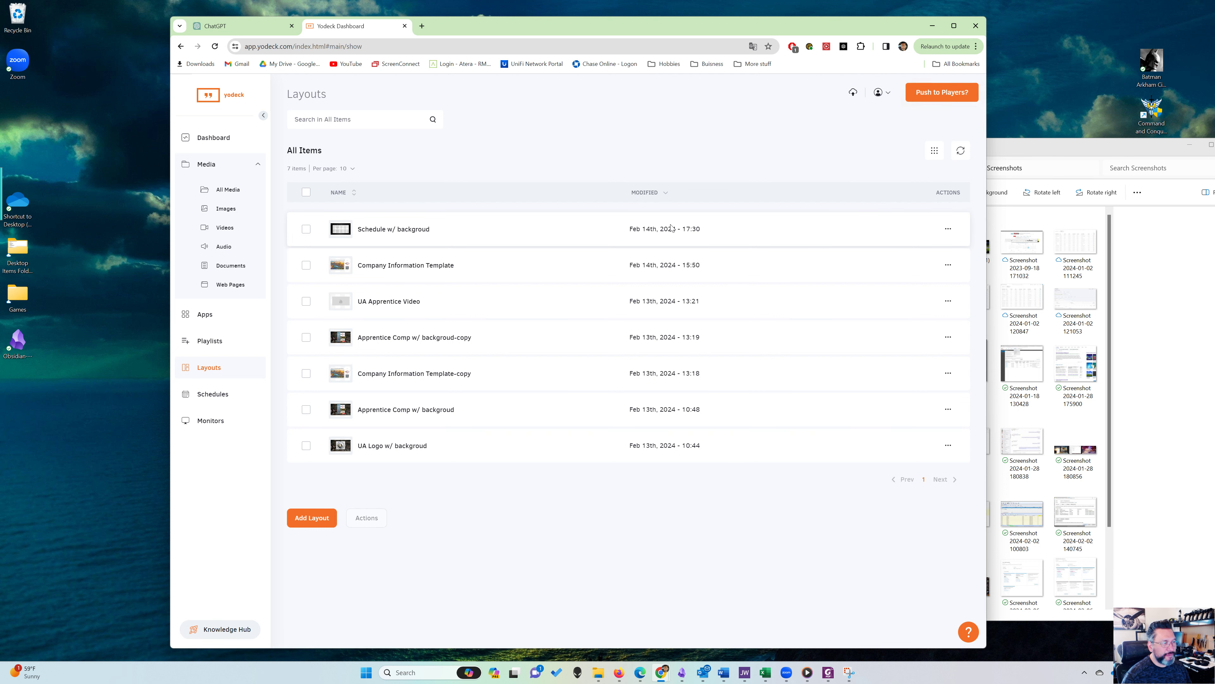
# Duplicate the "Schedule w/ backgroud" layout and save the copy under the name "Schedule w/ backgroud-test"
pyautogui.click(947, 229)
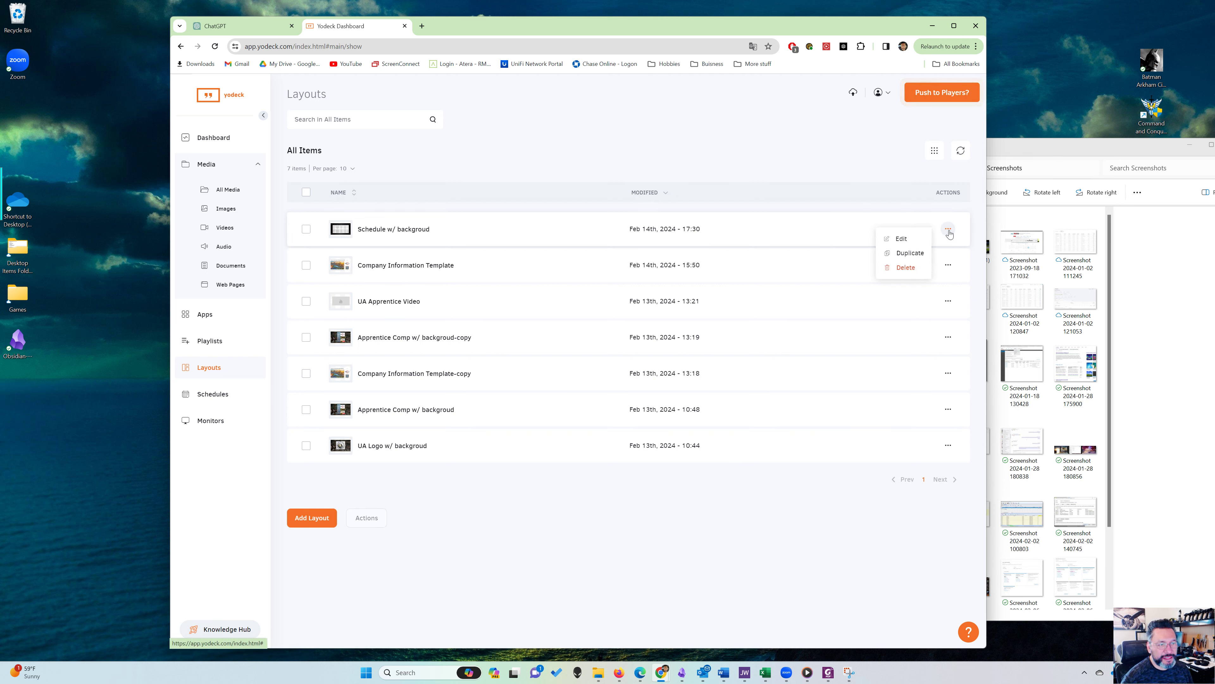
pyautogui.click(904, 254)
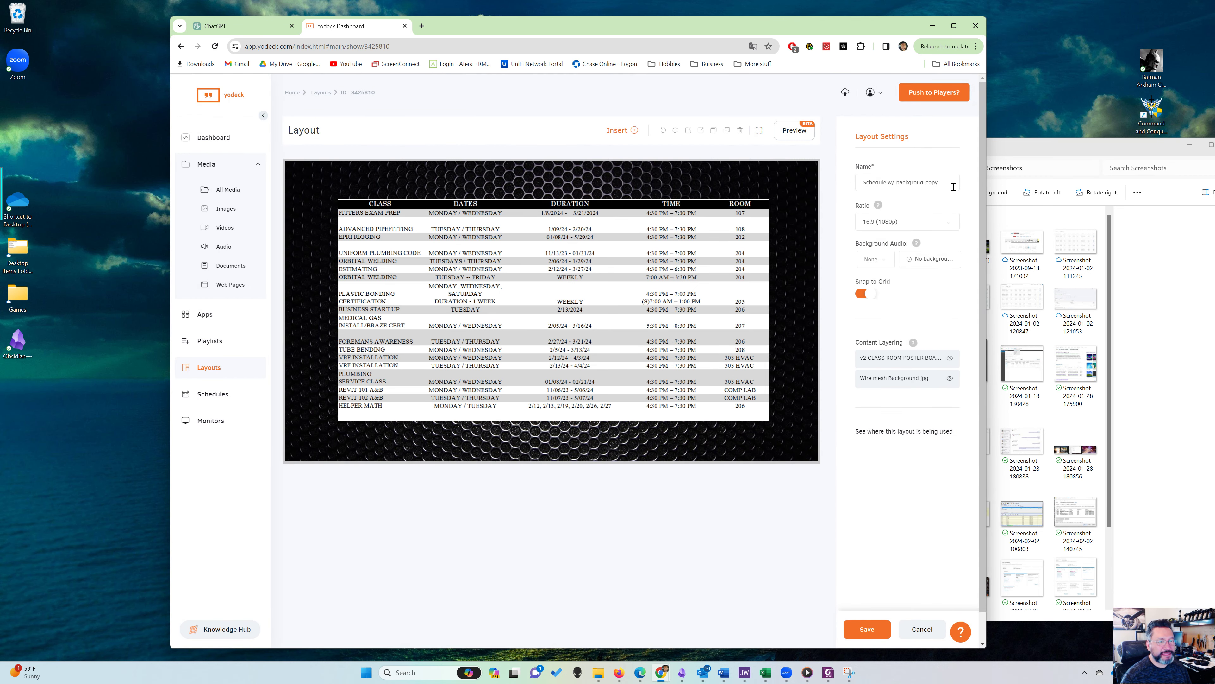
pyautogui.press('BackSpace')
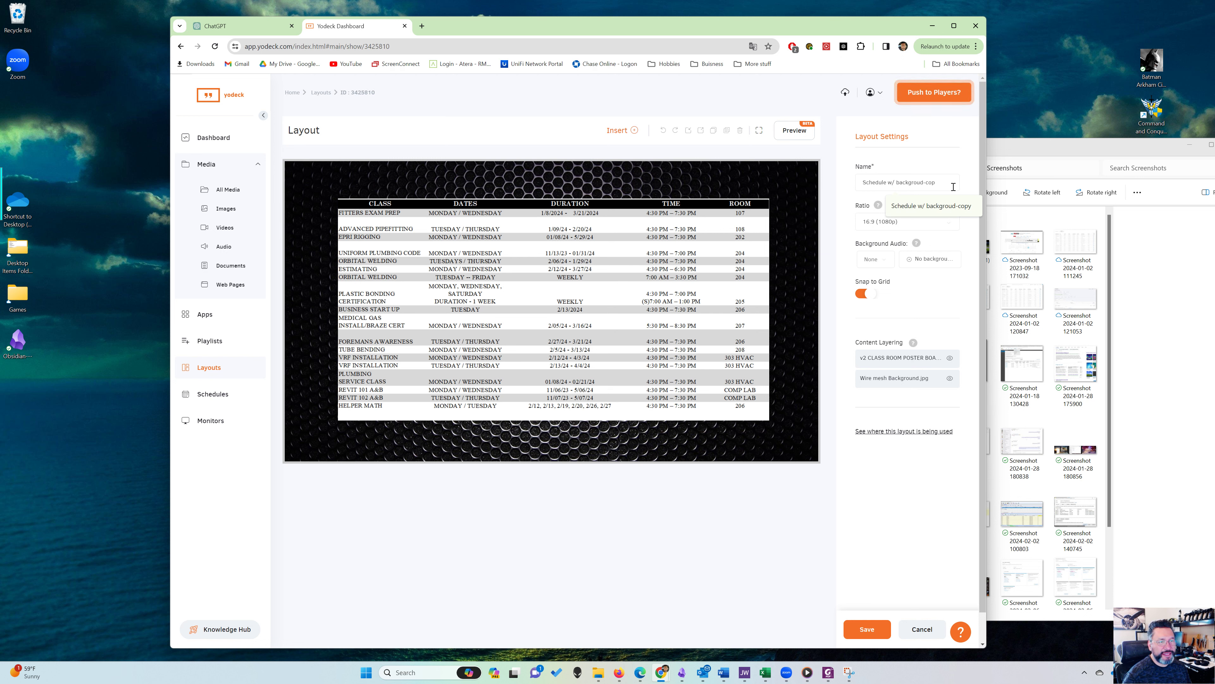
pyautogui.write('gd')
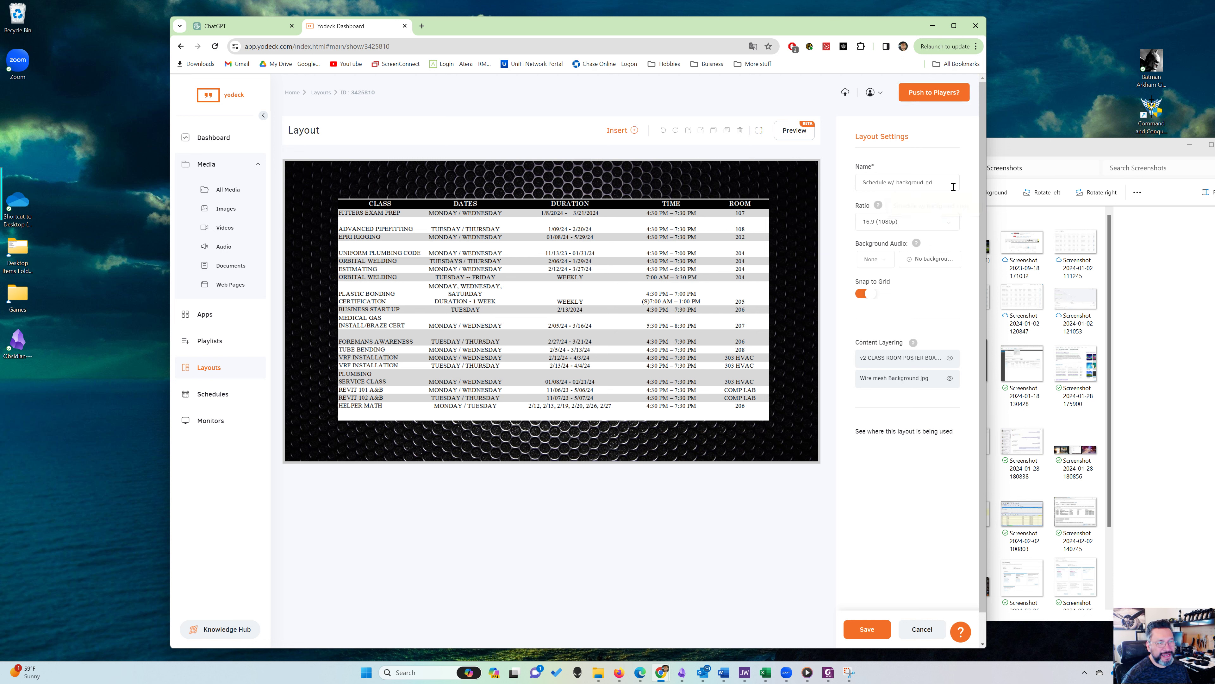
pyautogui.press('BackSpace')
pyautogui.press('BackSpace')
pyautogui.write('test')
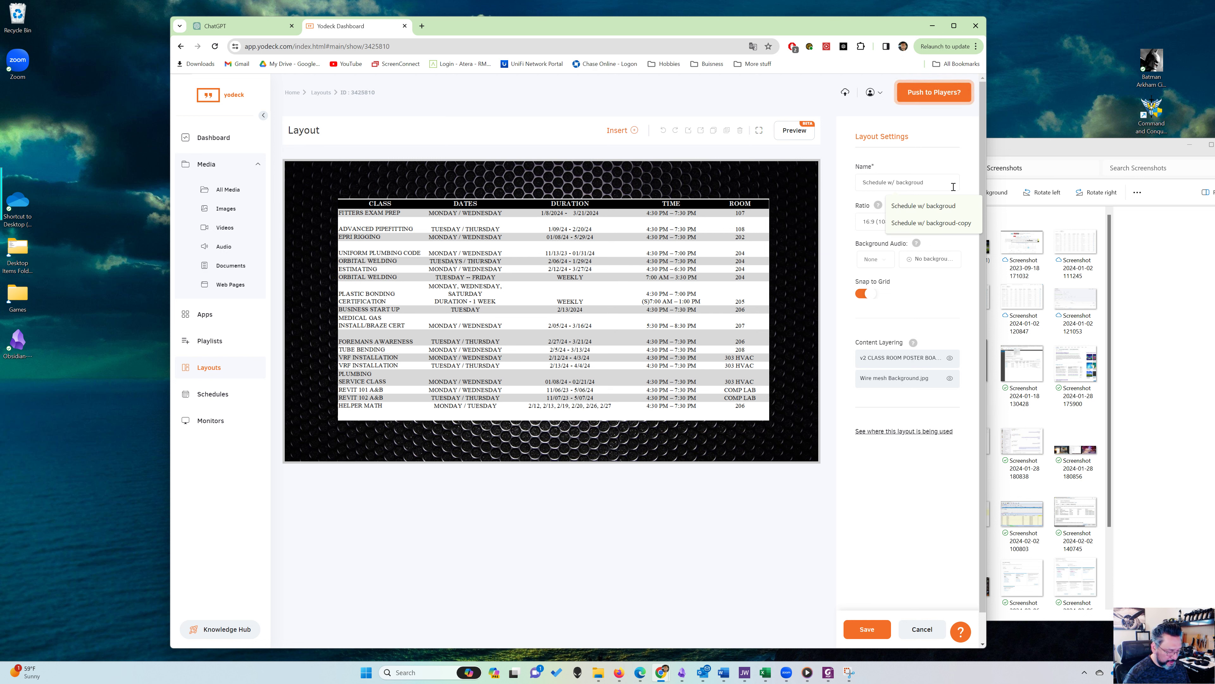
pyautogui.press('BackSpace')
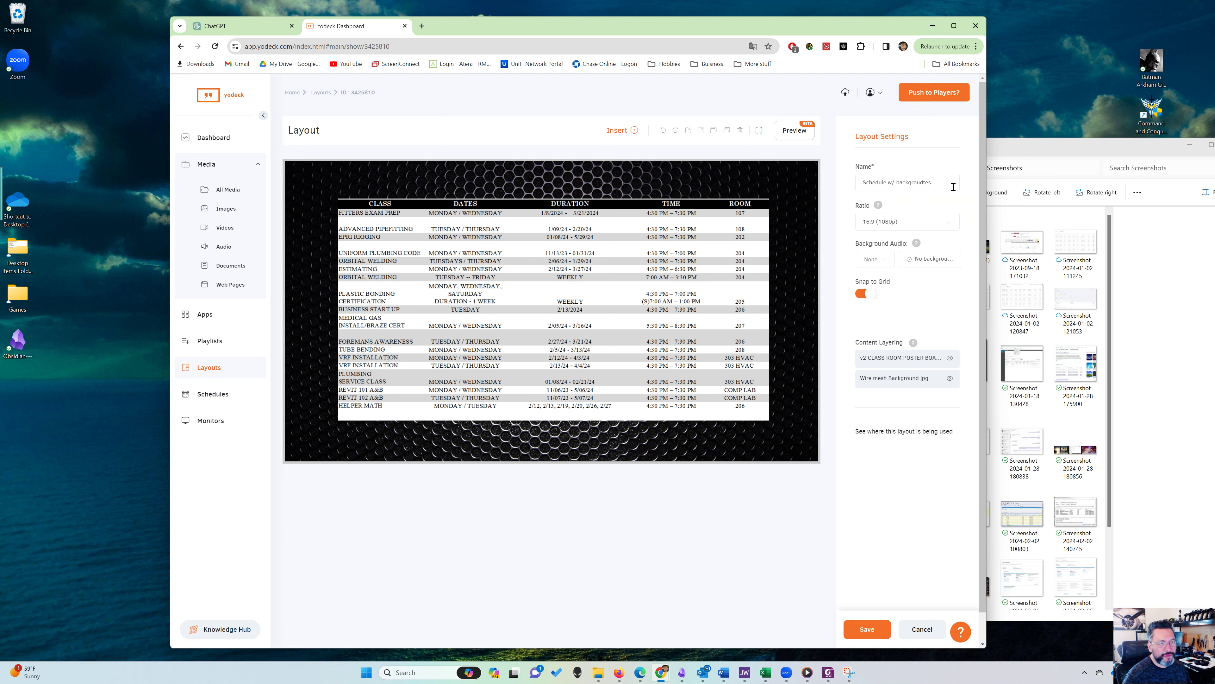
pyautogui.press('BackSpace')
pyautogui.press('BackSpace')
pyautogui.write('-test')
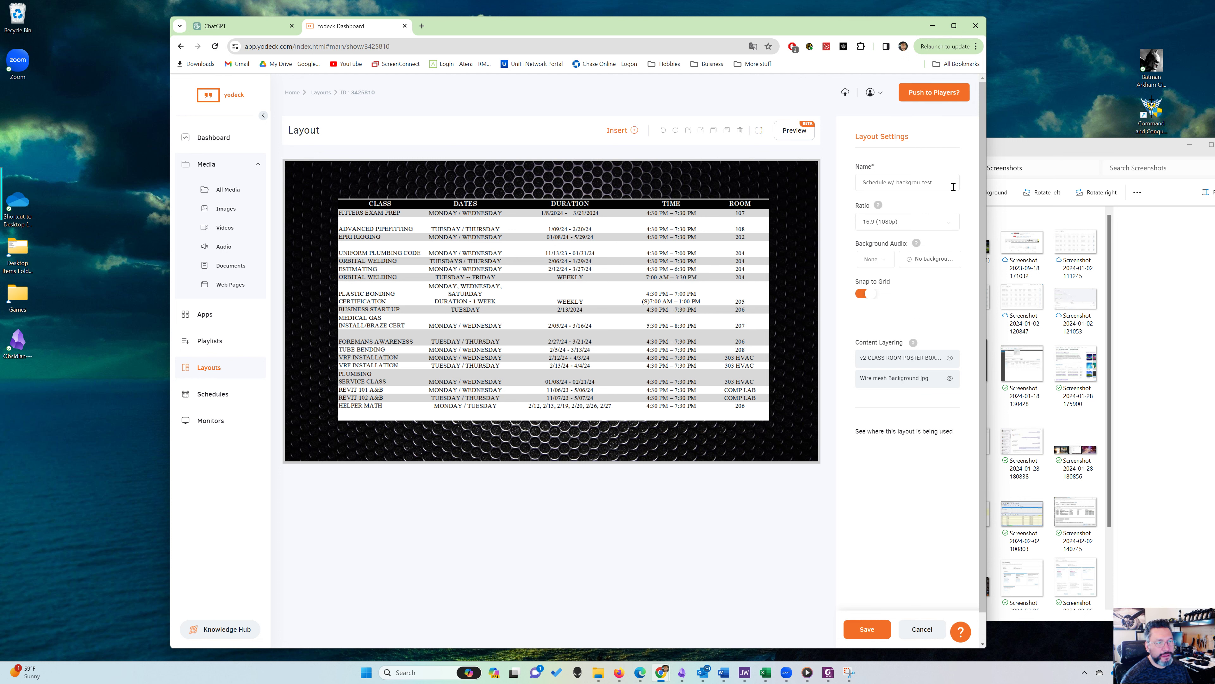
pyautogui.click(863, 630)
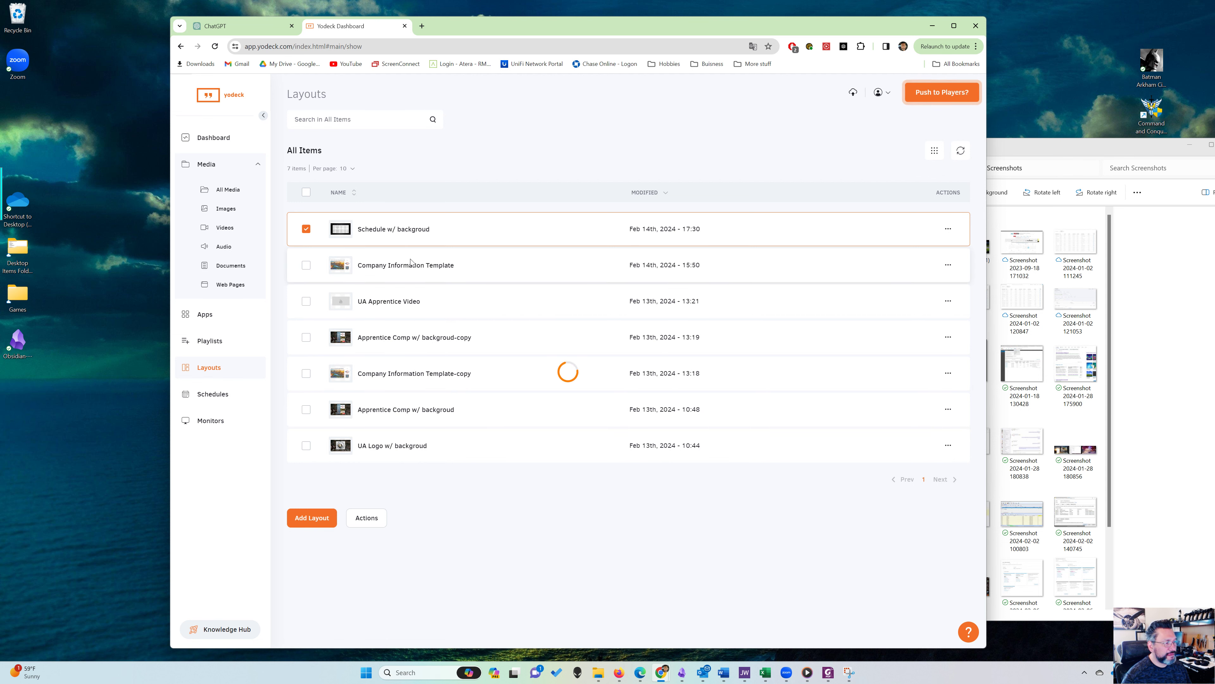
# Open the duplicated test layout and delete the class schedule content from it, keeping the wire mesh background
pyautogui.click(410, 230)
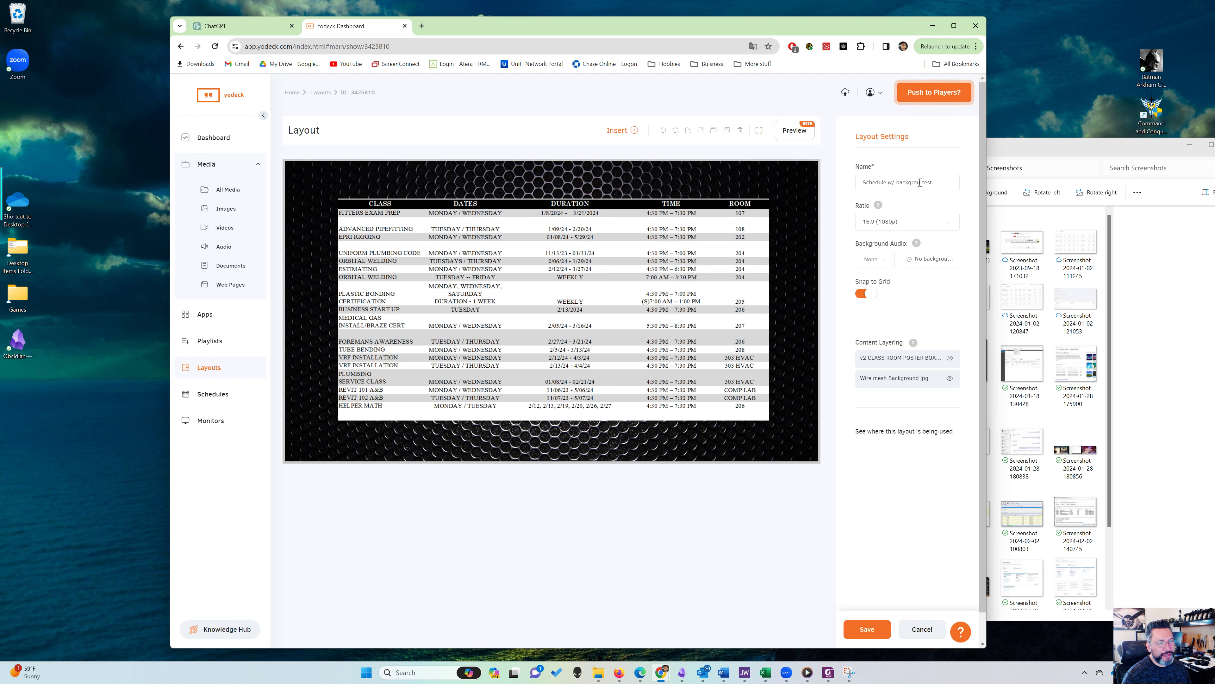
pyautogui.click(461, 315)
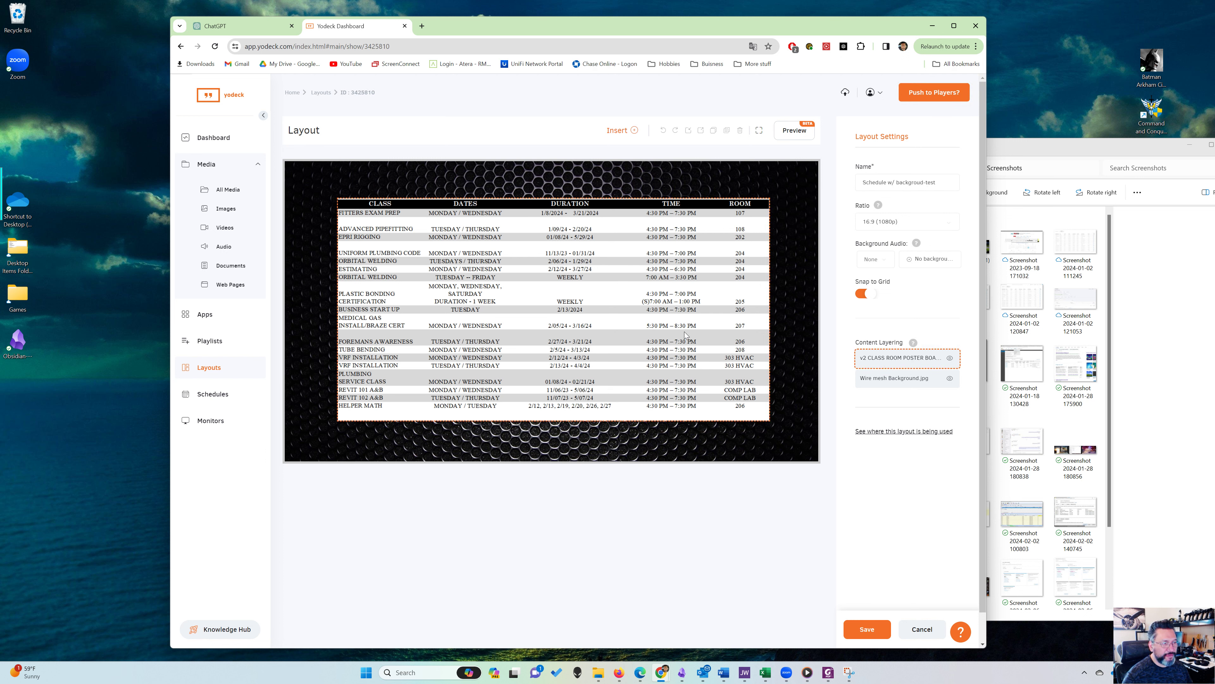
pyautogui.click(461, 314)
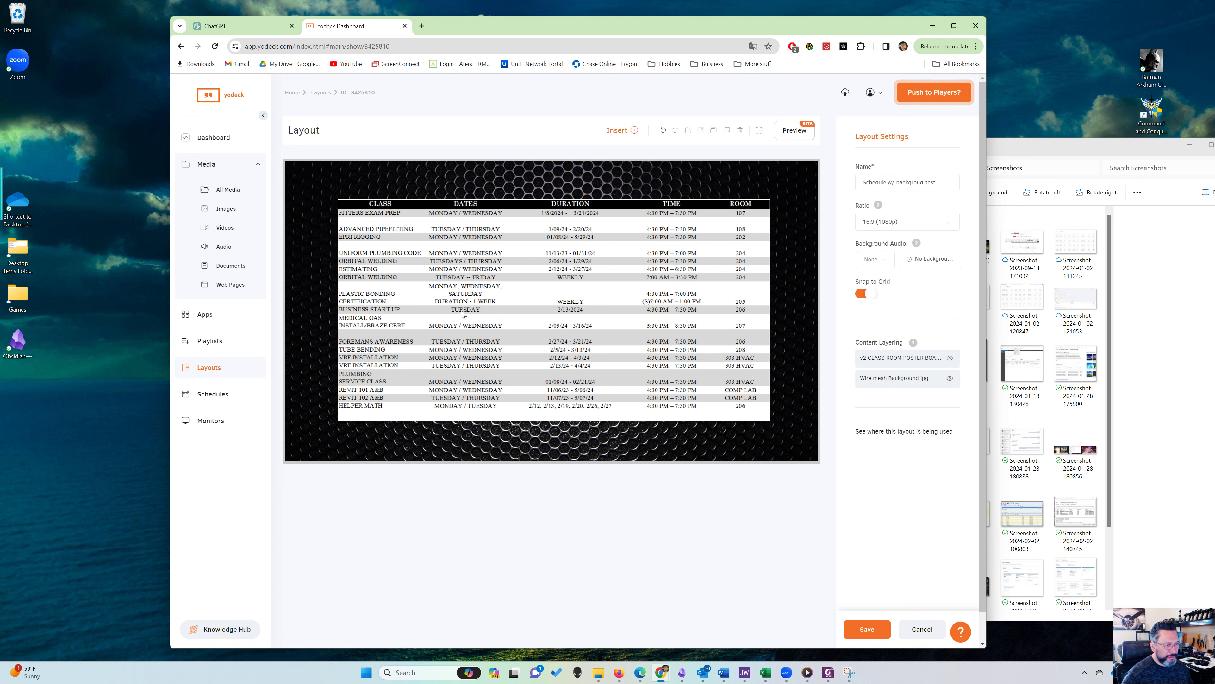
pyautogui.click(596, 310)
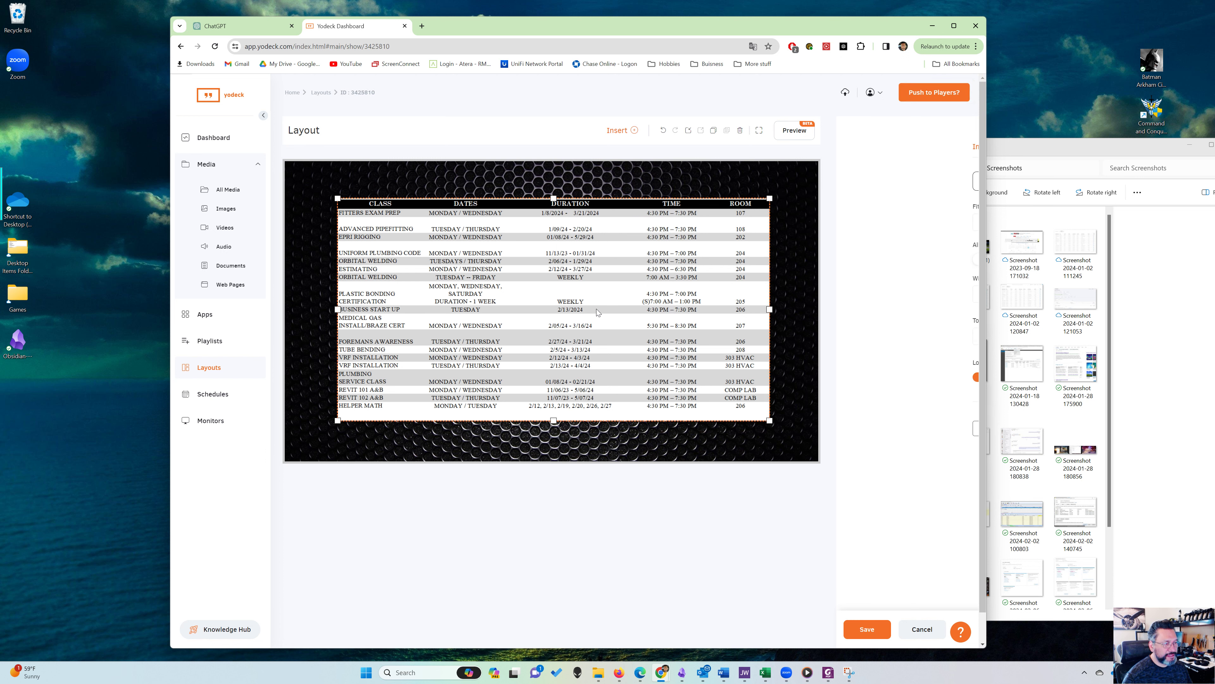
pyautogui.press('Delete')
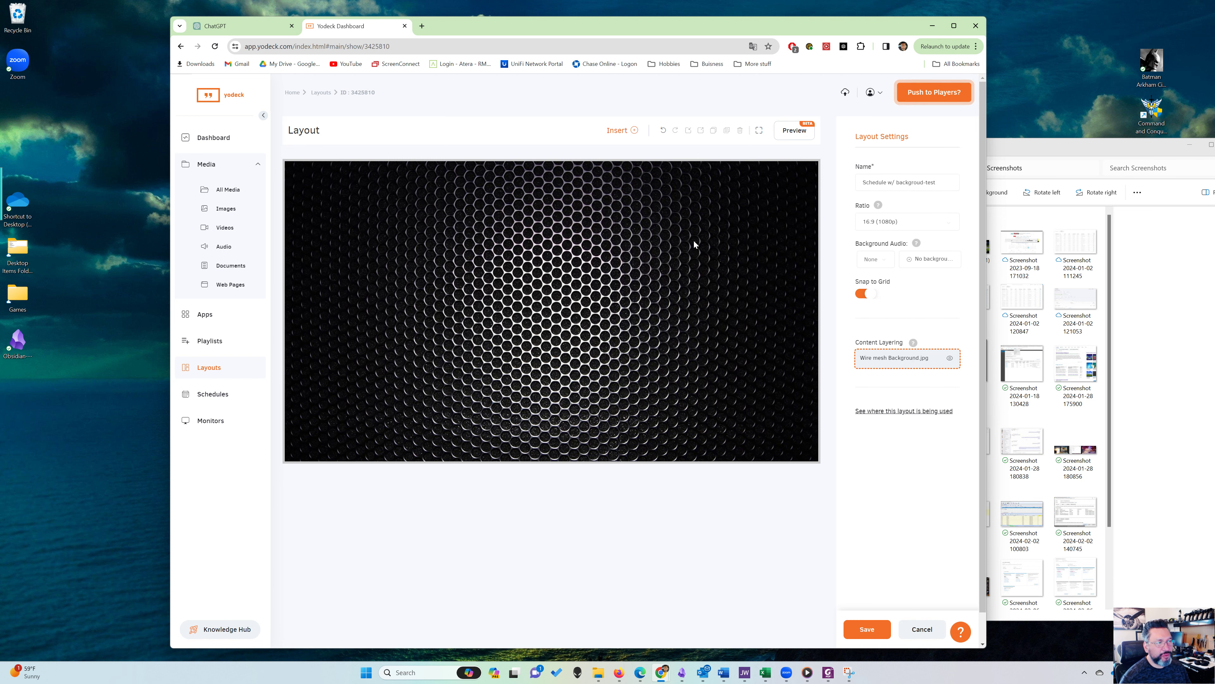
# Insert the already uploaded Class Schedule image from the media library into the test layout
pyautogui.click(622, 130)
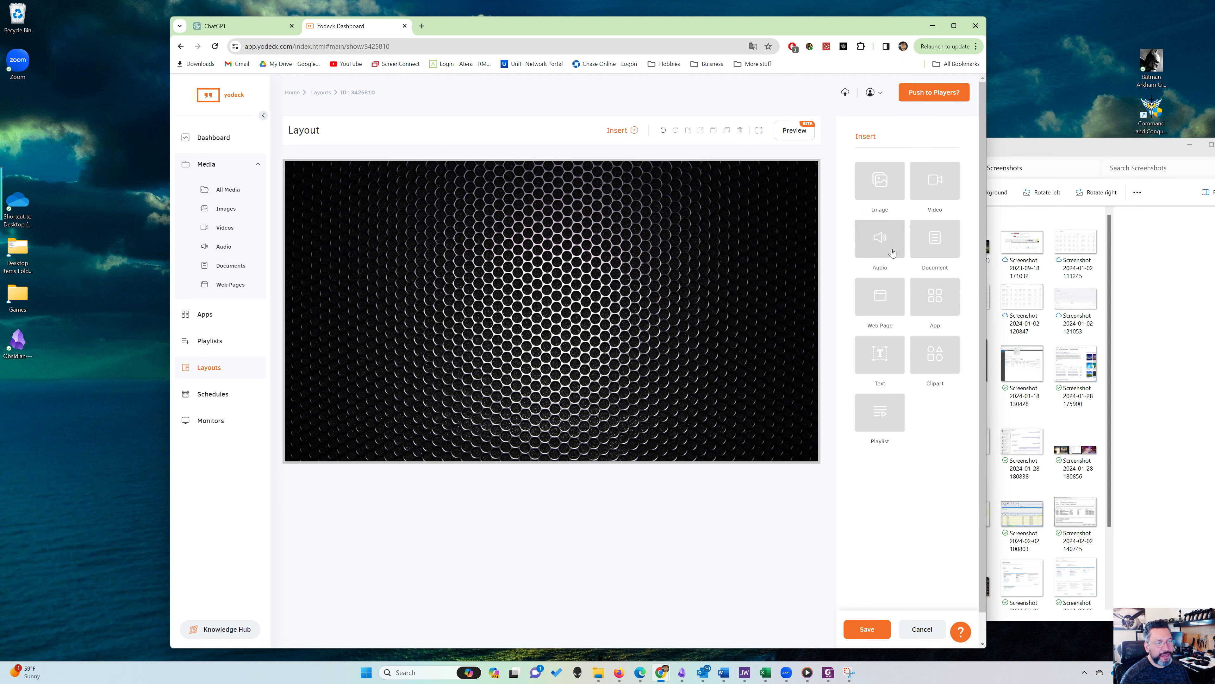
pyautogui.click(880, 192)
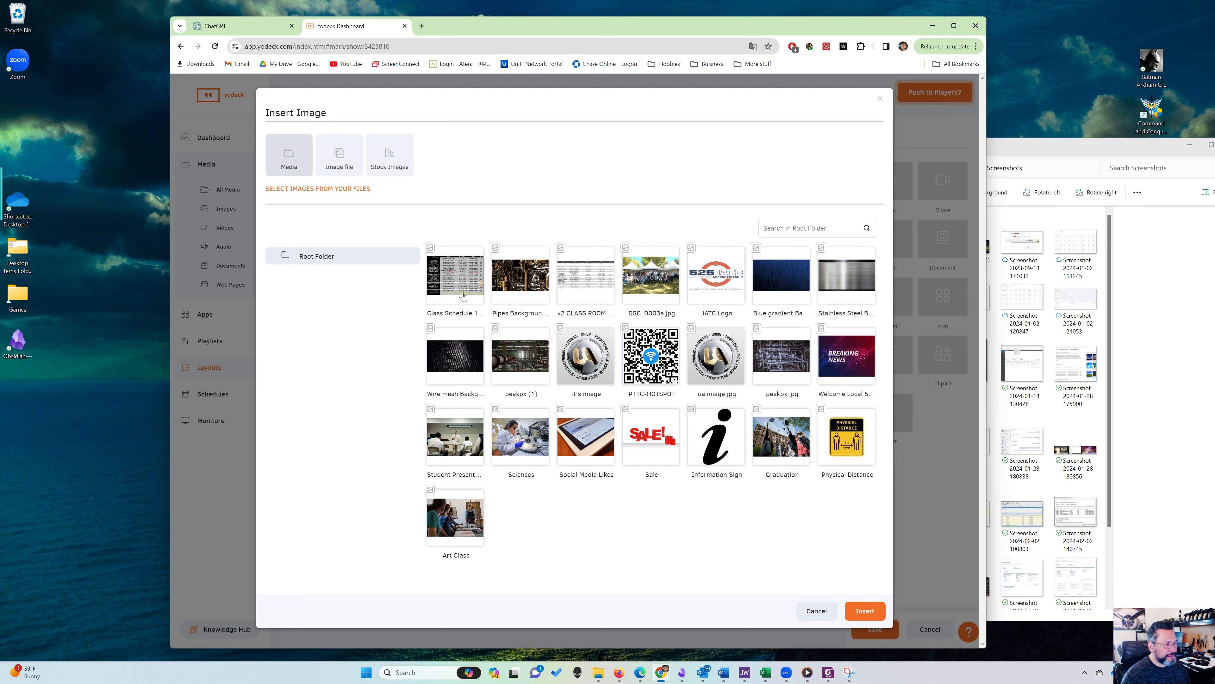
pyautogui.click(438, 293)
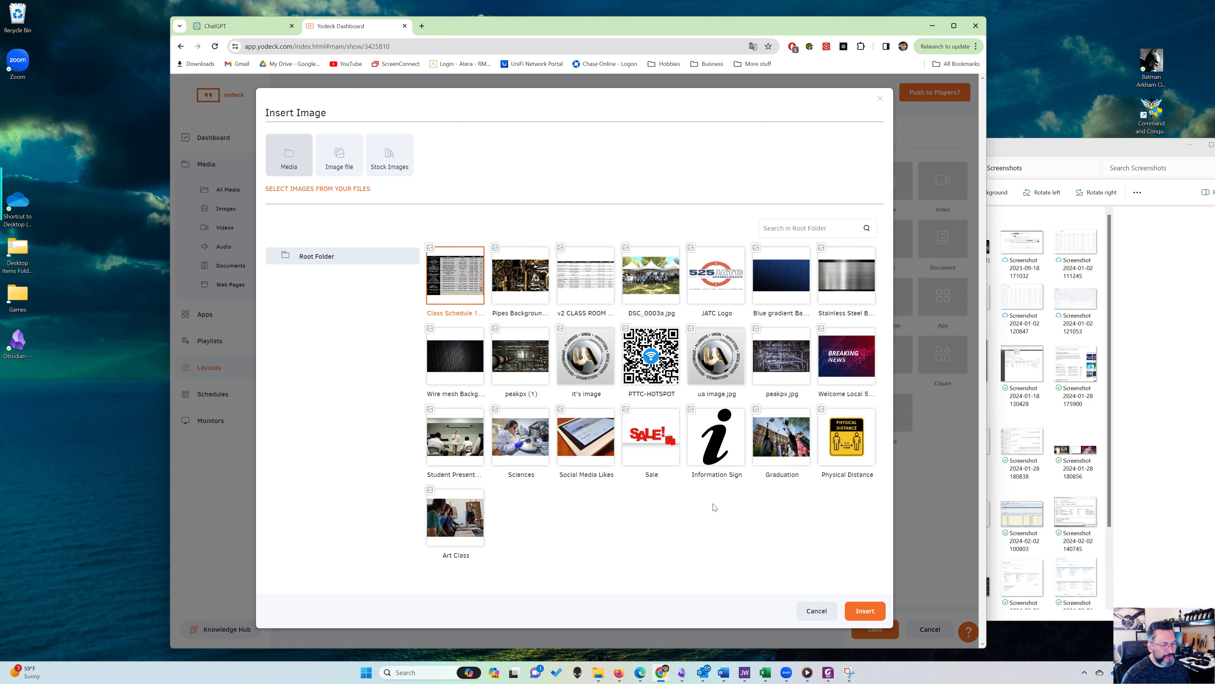
pyautogui.click(854, 610)
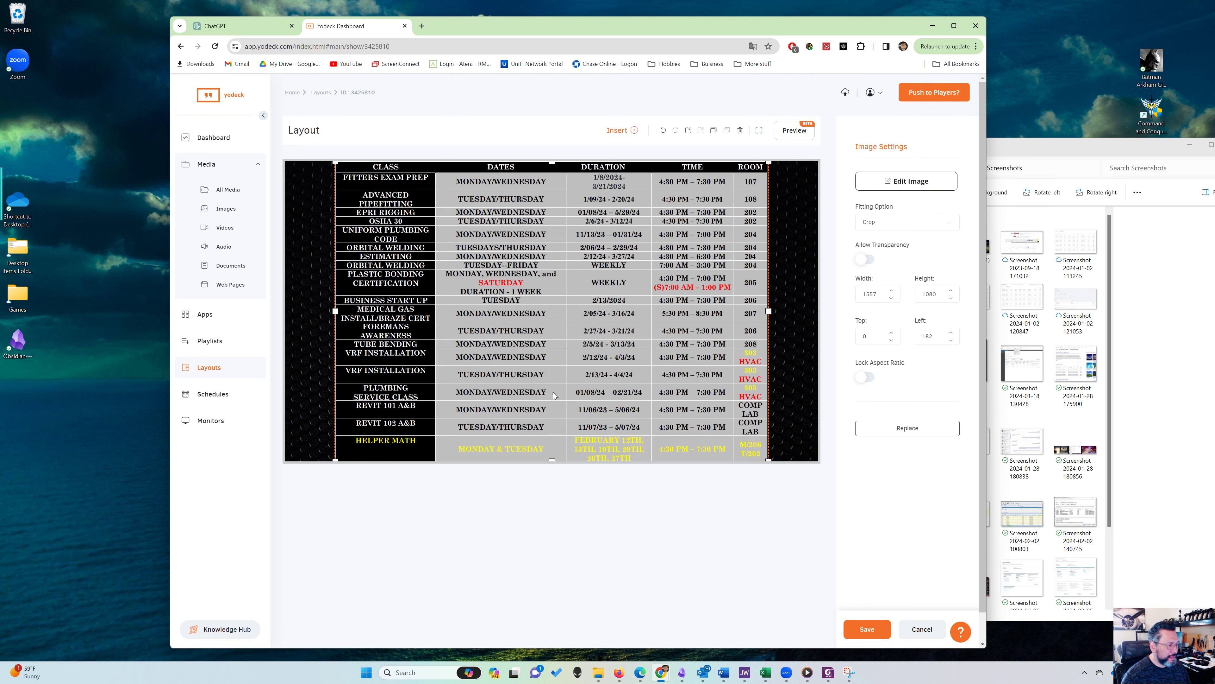
# Resize the schedule image freehand to about 1583 wide by 1053 high, placed at top 0 and left 240
pyautogui.moveTo(768, 163); pyautogui.dragTo(716, 229)
pyautogui.moveTo(638, 299); pyautogui.dragTo(655, 254)
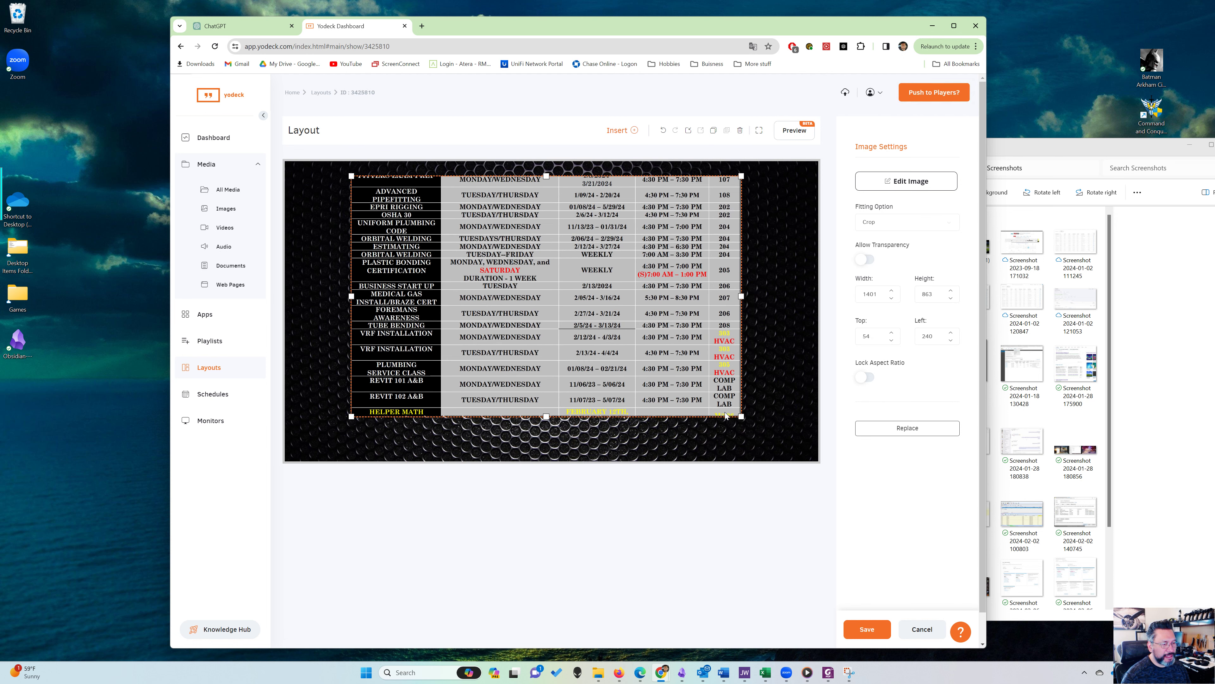
pyautogui.moveTo(737, 414); pyautogui.dragTo(751, 454)
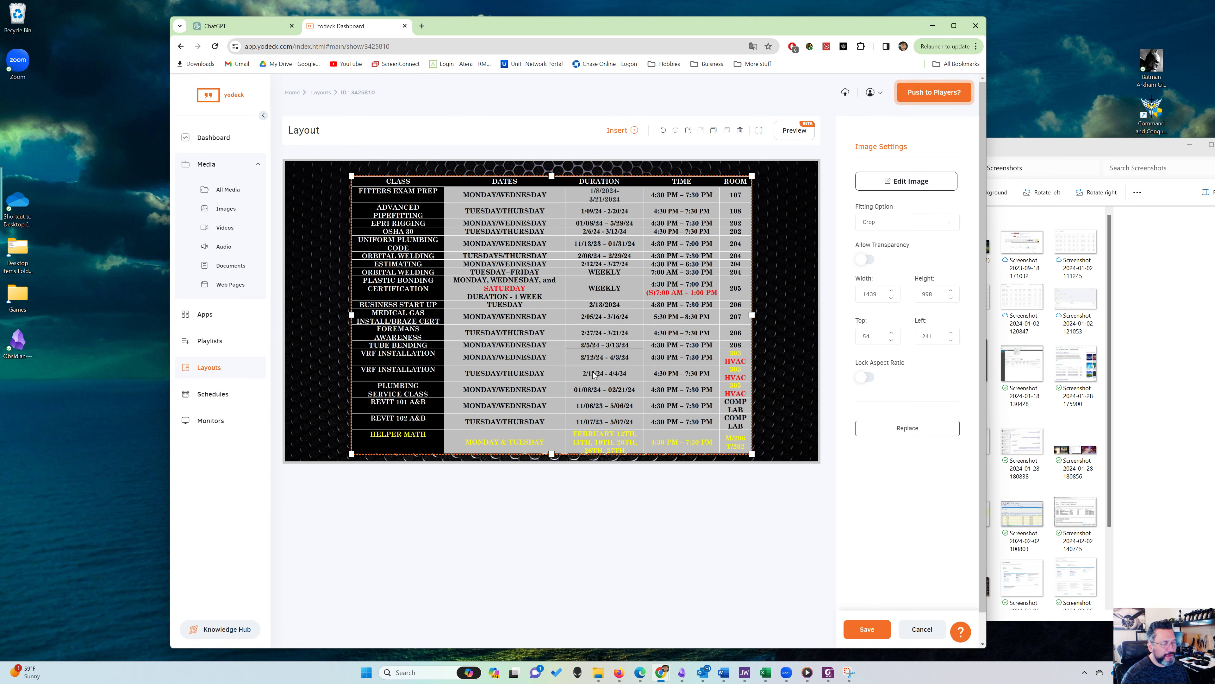
pyautogui.moveTo(590, 373); pyautogui.dragTo(590, 365)
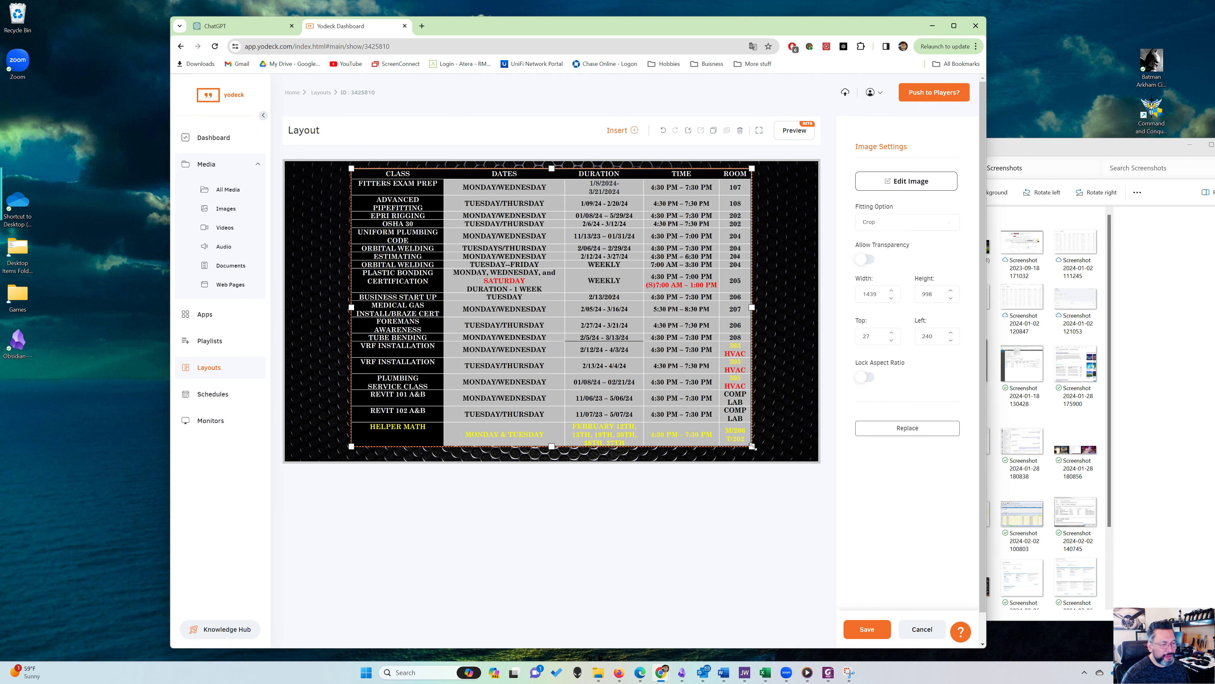
pyautogui.moveTo(752, 446); pyautogui.dragTo(793, 460)
pyautogui.moveTo(632, 303); pyautogui.dragTo(626, 294)
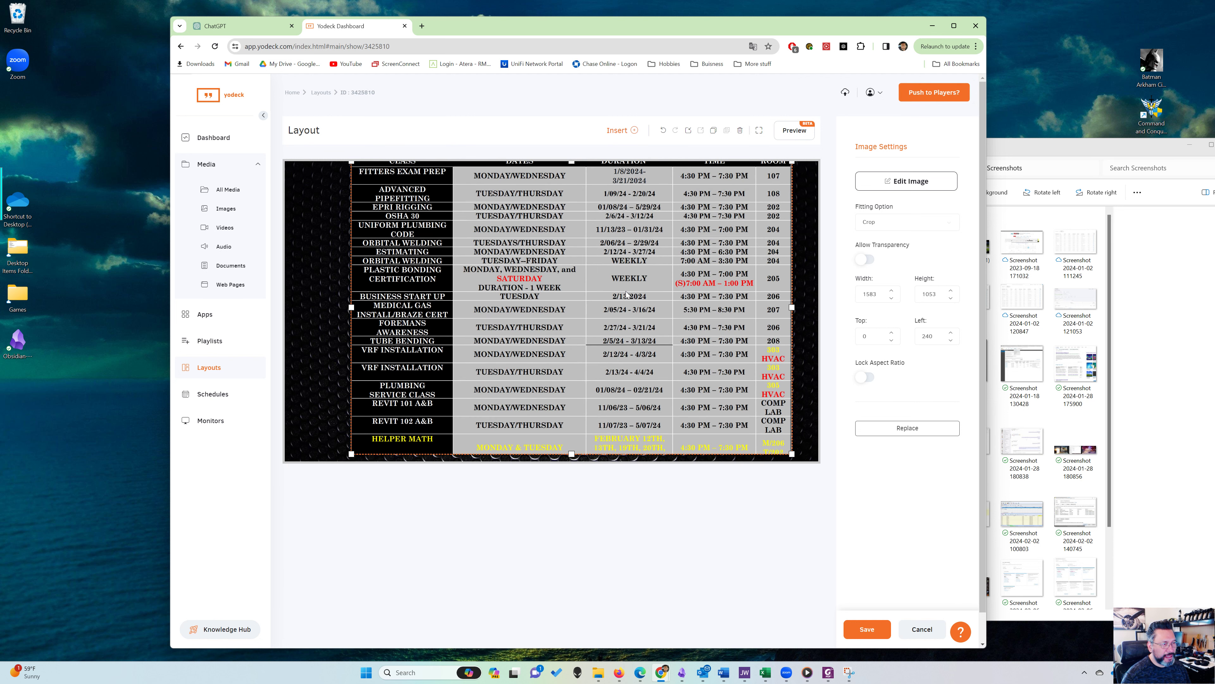
pyautogui.scroll(-1, 786, 329)
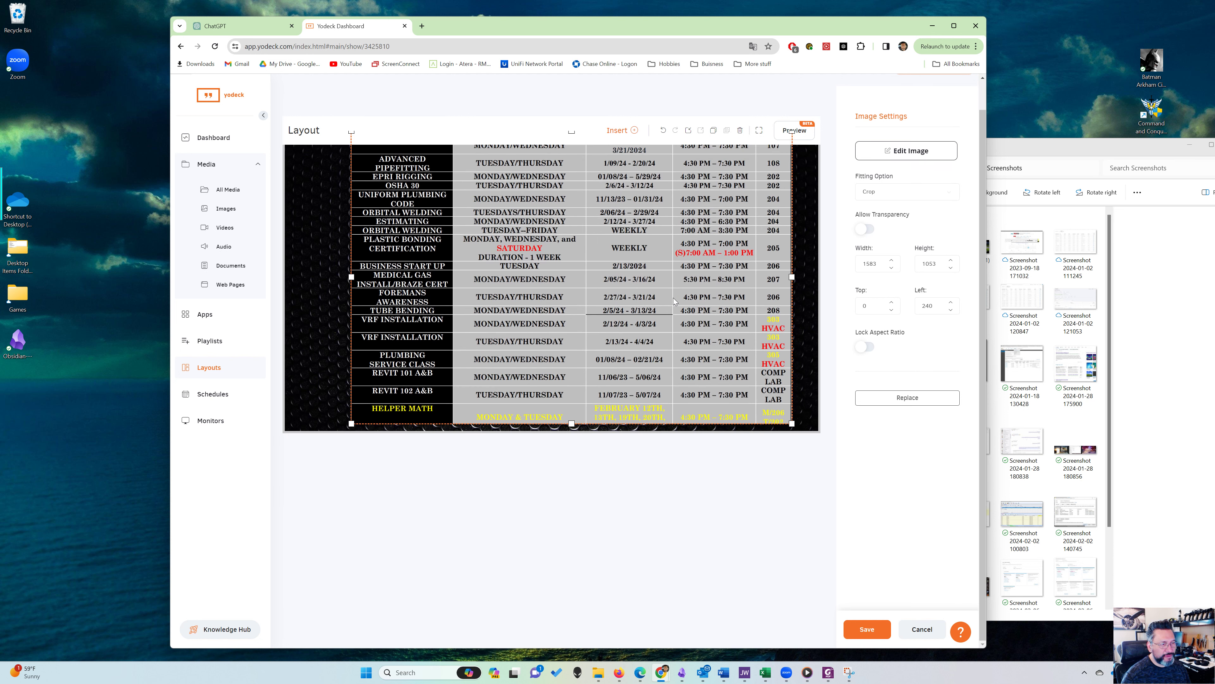
pyautogui.scroll(1, 772, 296)
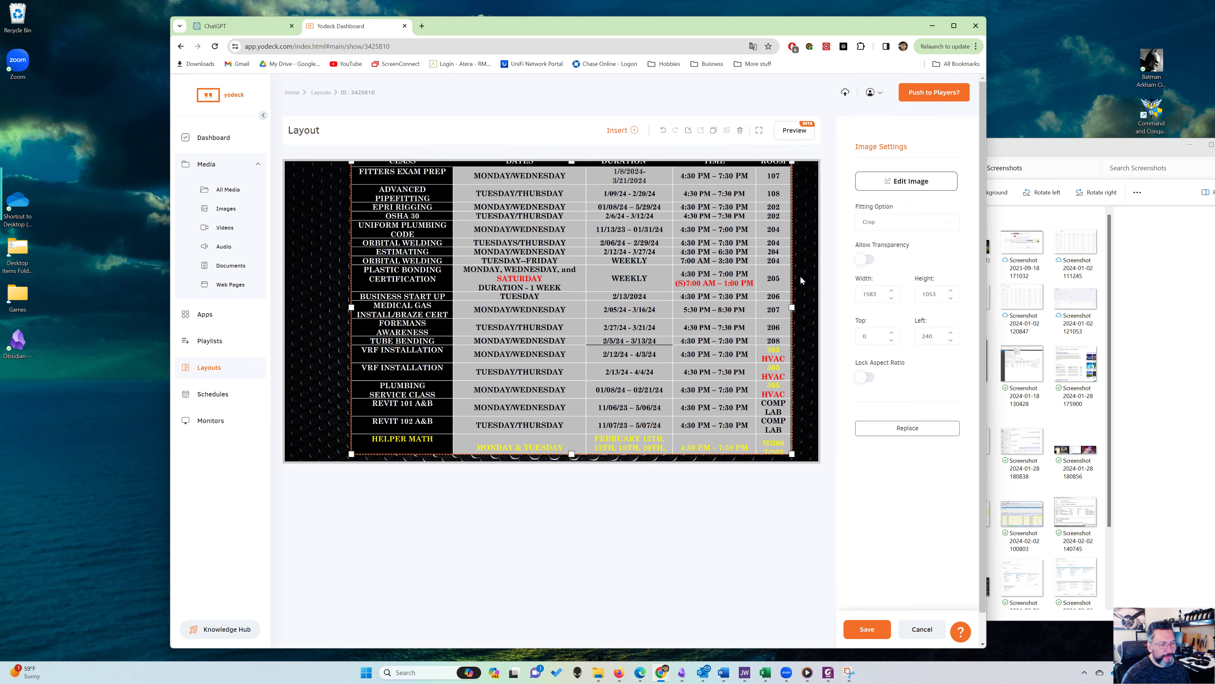
# Enlarge the schedule image freehand to about 1824 by 1243 and move it to about top 108, left 48
pyautogui.moveTo(789, 163); pyautogui.dragTo(857, 133)
pyautogui.moveTo(637, 309); pyautogui.dragTo(574, 316)
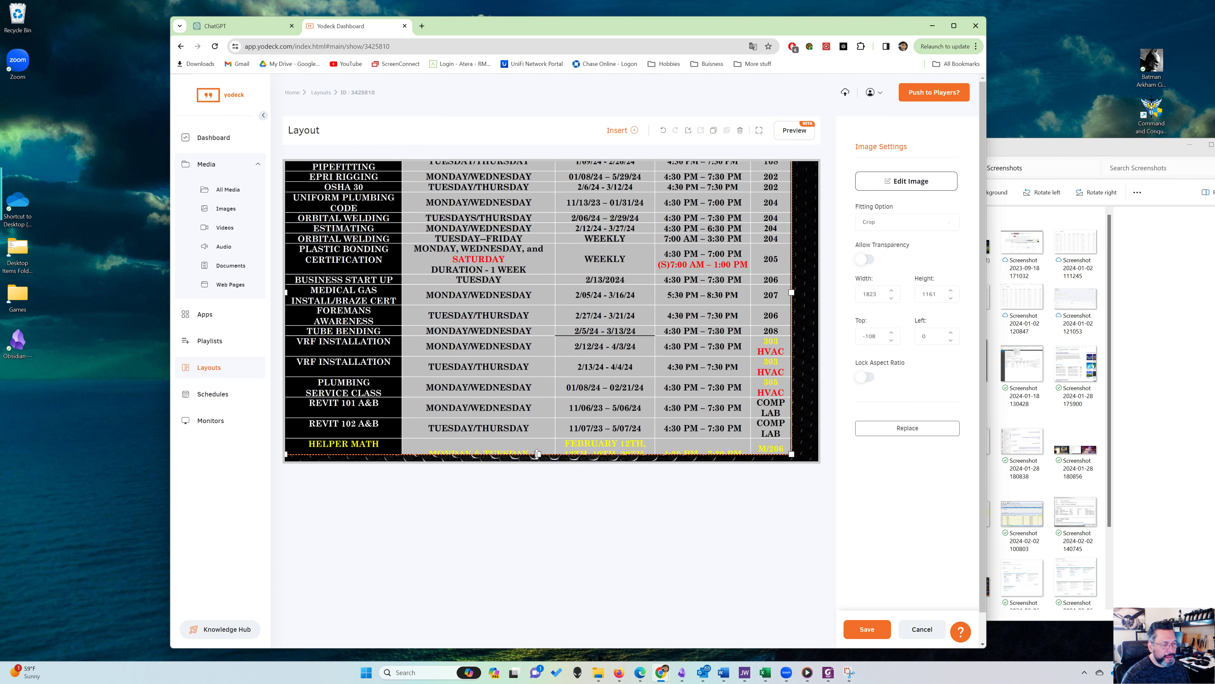
pyautogui.moveTo(537, 454); pyautogui.dragTo(560, 400)
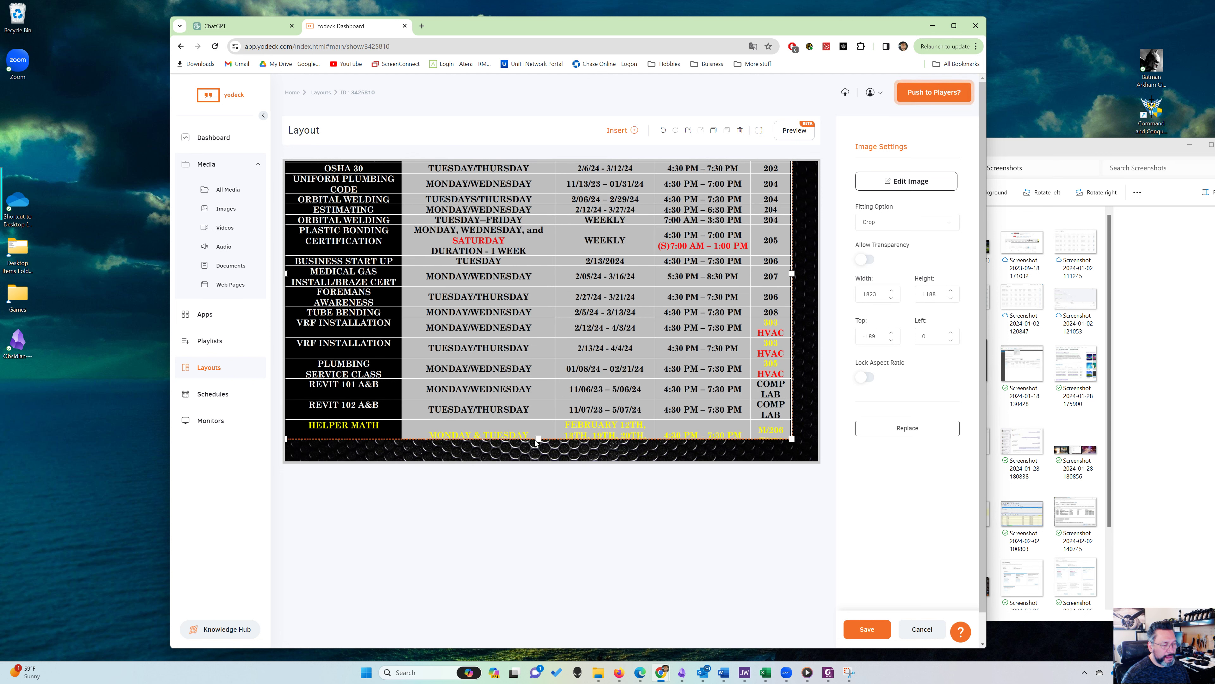
pyautogui.moveTo(536, 441); pyautogui.dragTo(536, 455)
pyautogui.moveTo(545, 258); pyautogui.dragTo(558, 341)
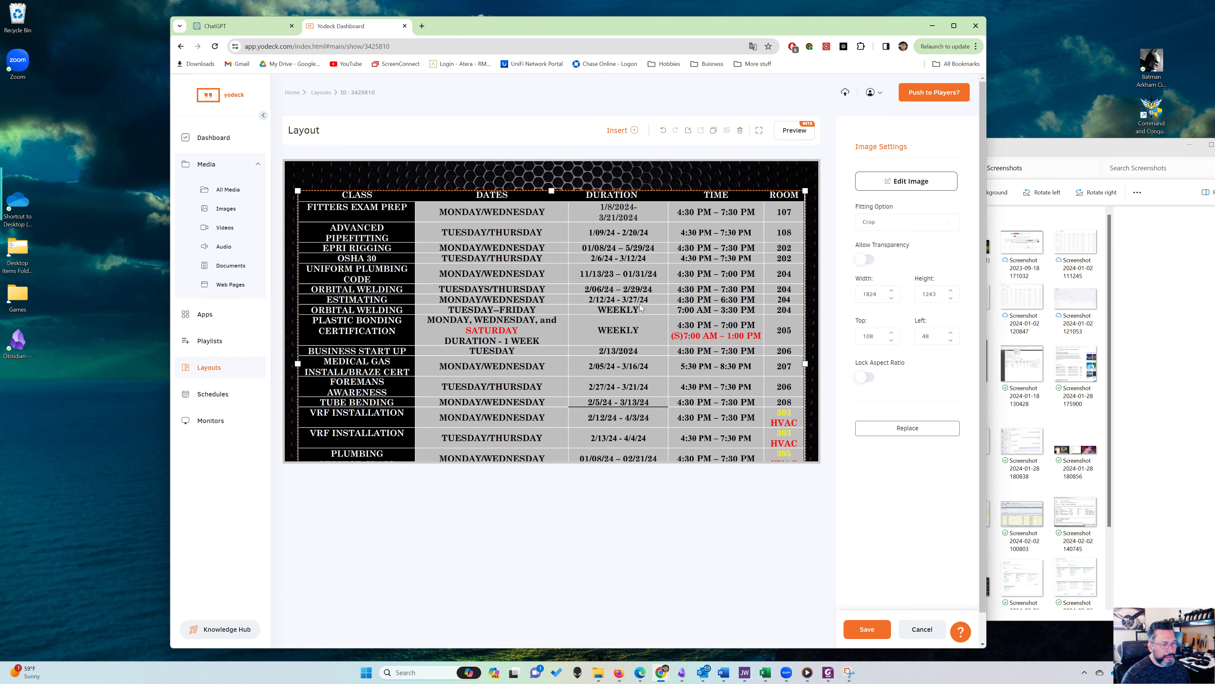
# Lock the schedule image's aspect ratio, scale it down to about 1465 by 998, and place it at about top 27, left 240
pyautogui.click(865, 376)
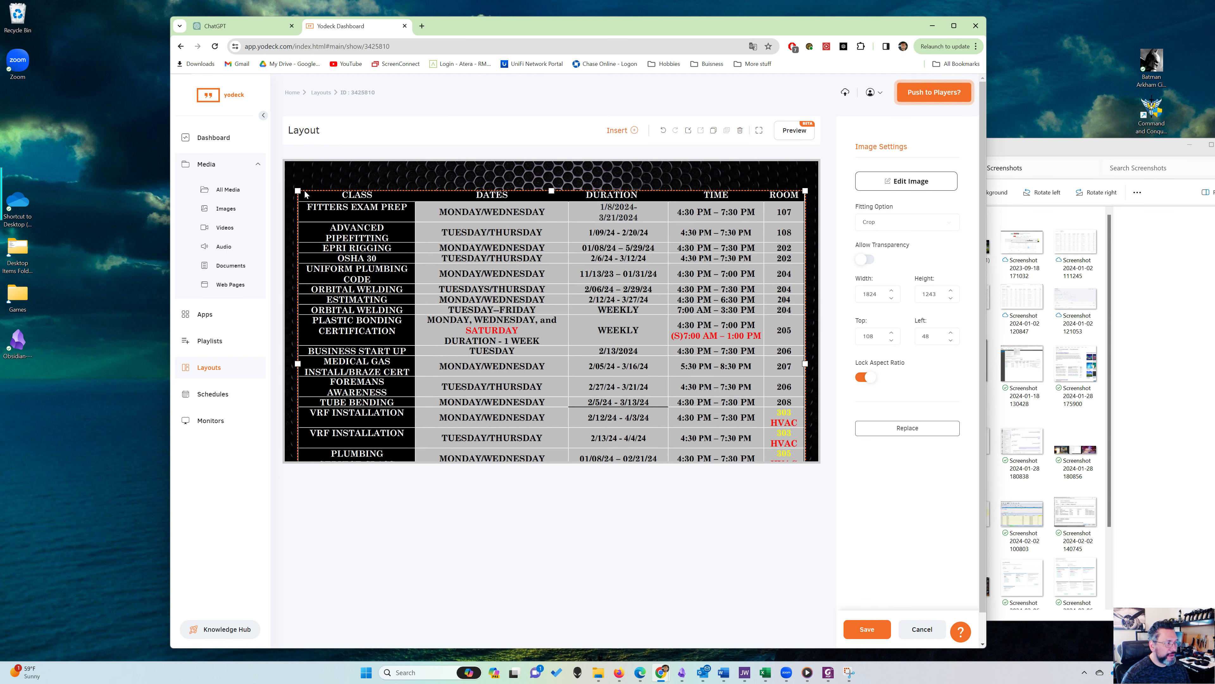
pyautogui.moveTo(297, 190); pyautogui.dragTo(364, 235)
pyautogui.moveTo(454, 298); pyautogui.dragTo(411, 223)
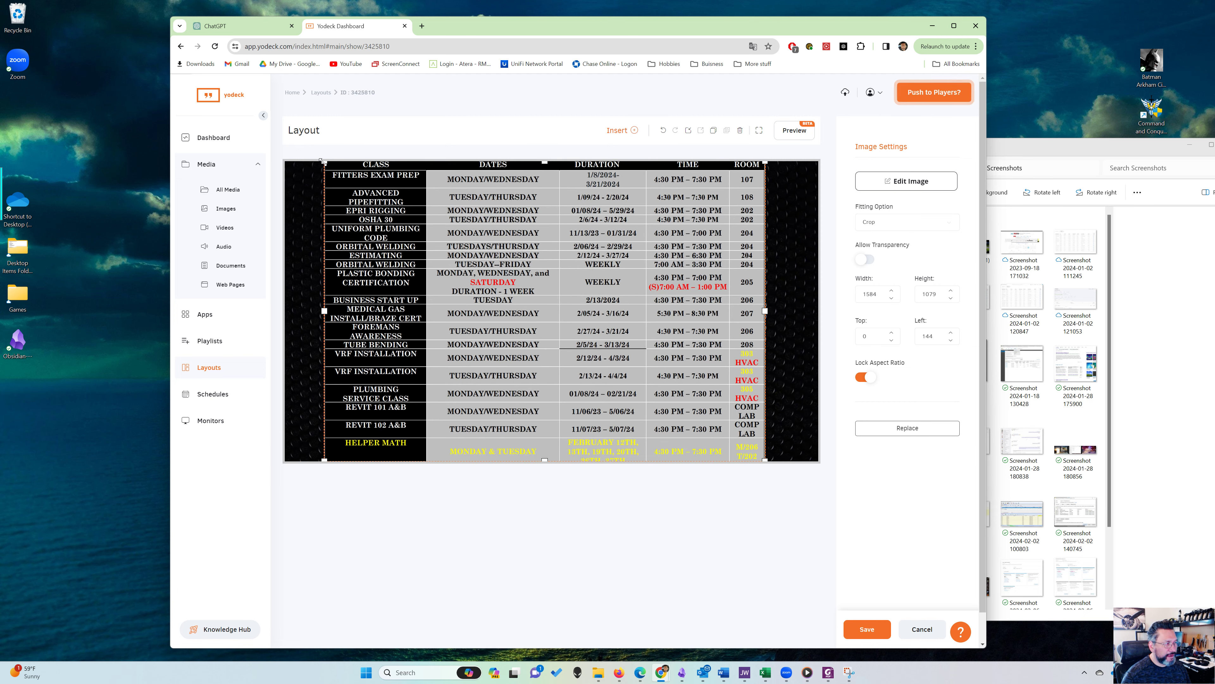
pyautogui.moveTo(325, 162); pyautogui.dragTo(333, 187)
pyautogui.moveTo(474, 276); pyautogui.dragTo(450, 260)
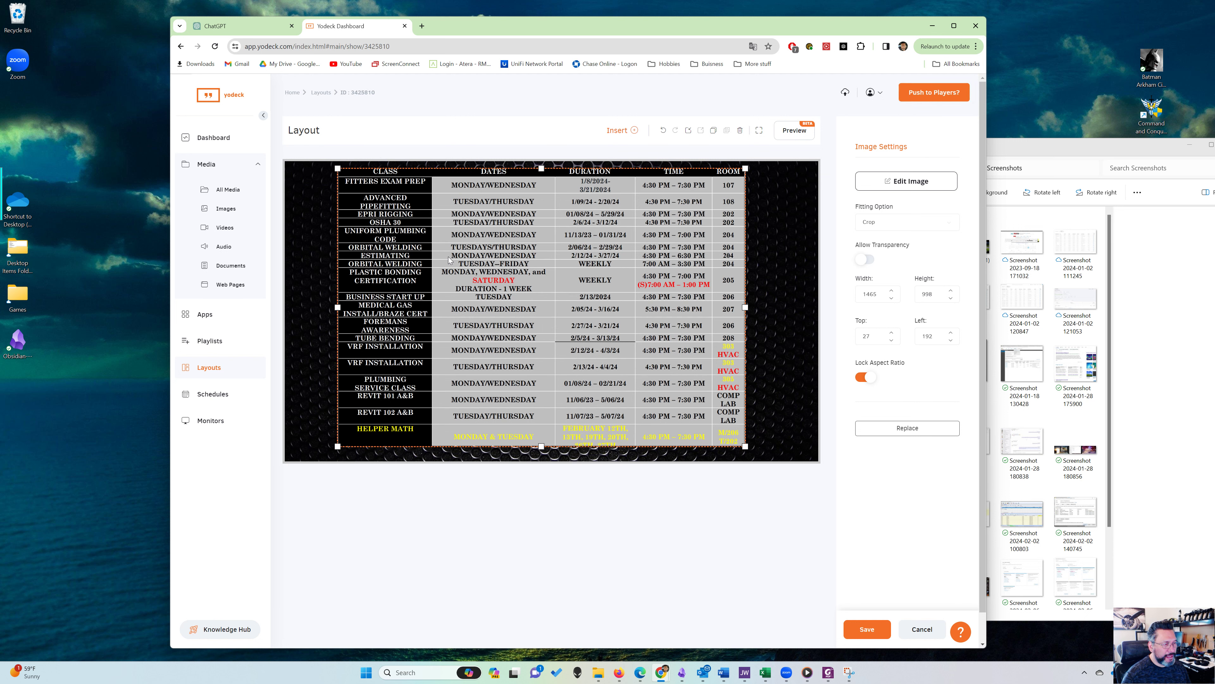
pyautogui.click(758, 290)
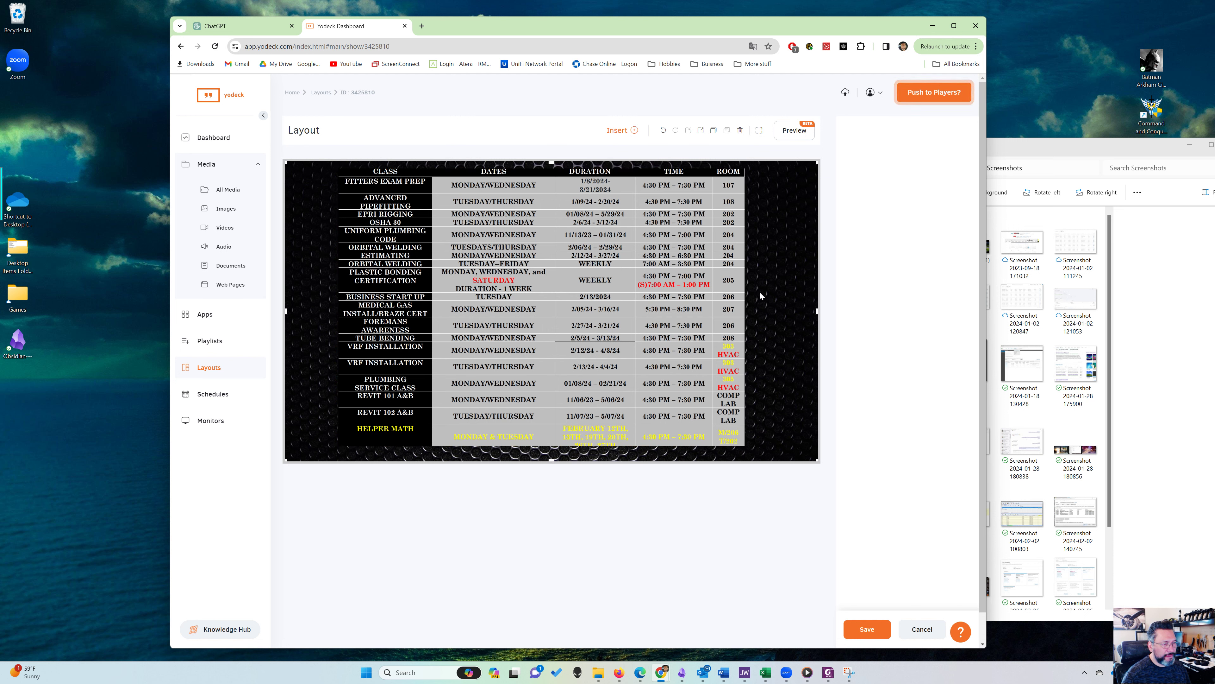
pyautogui.moveTo(649, 300); pyautogui.dragTo(675, 302)
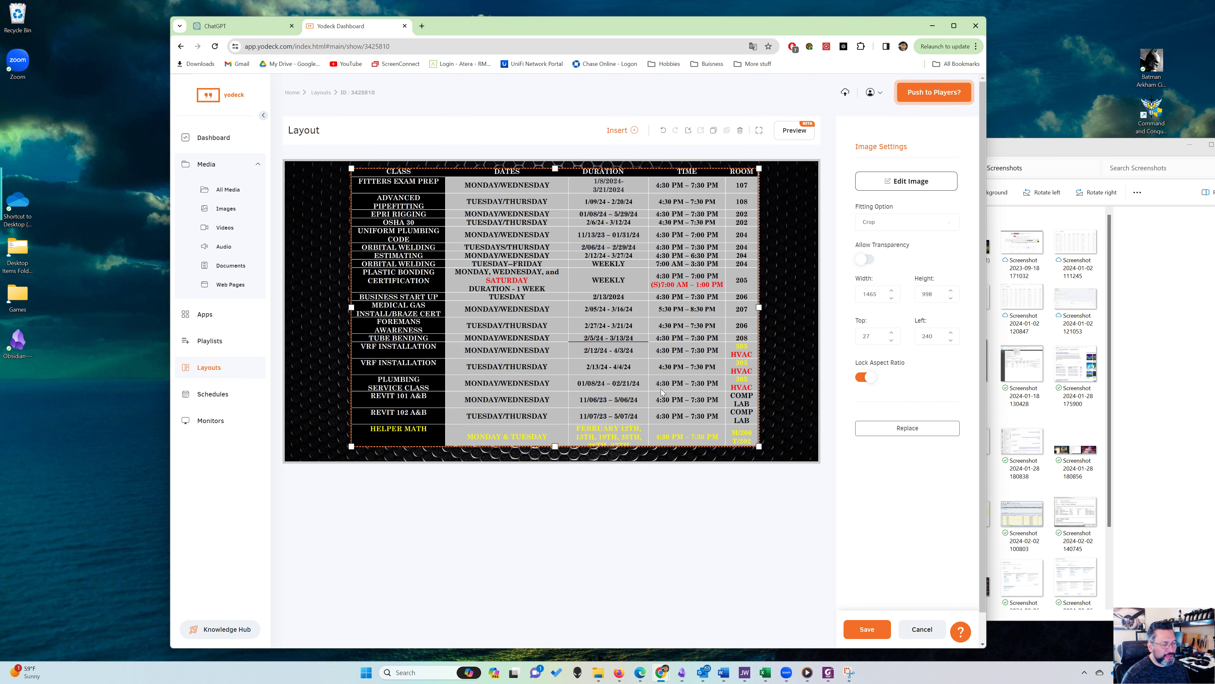
# Unlock the schedule image's aspect ratio and stretch its height to about 1026, undoing any stray change
pyautogui.click(865, 378)
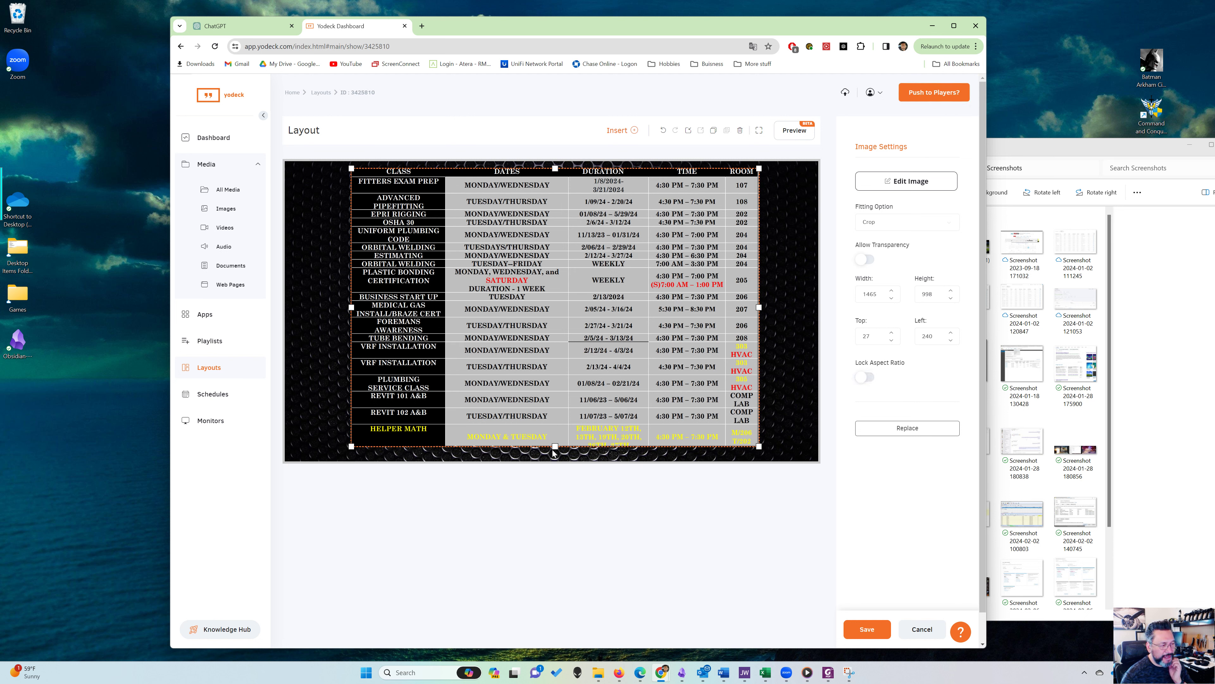
pyautogui.moveTo(555, 446); pyautogui.dragTo(554, 452)
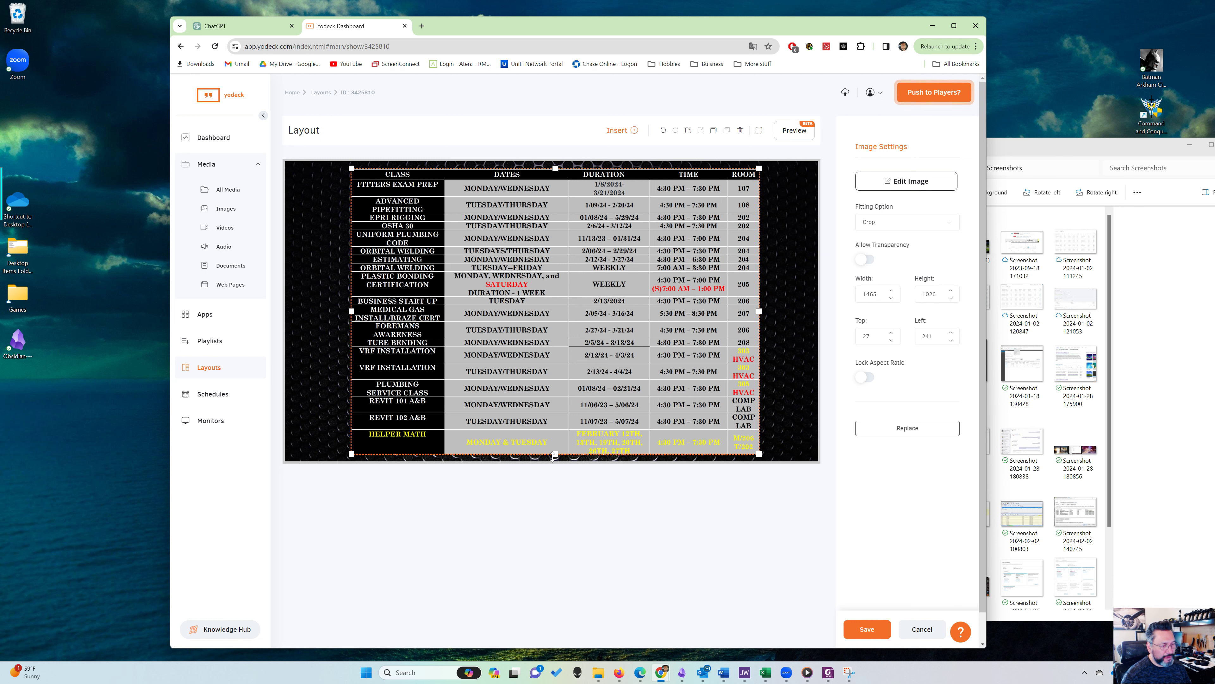
pyautogui.click(782, 369)
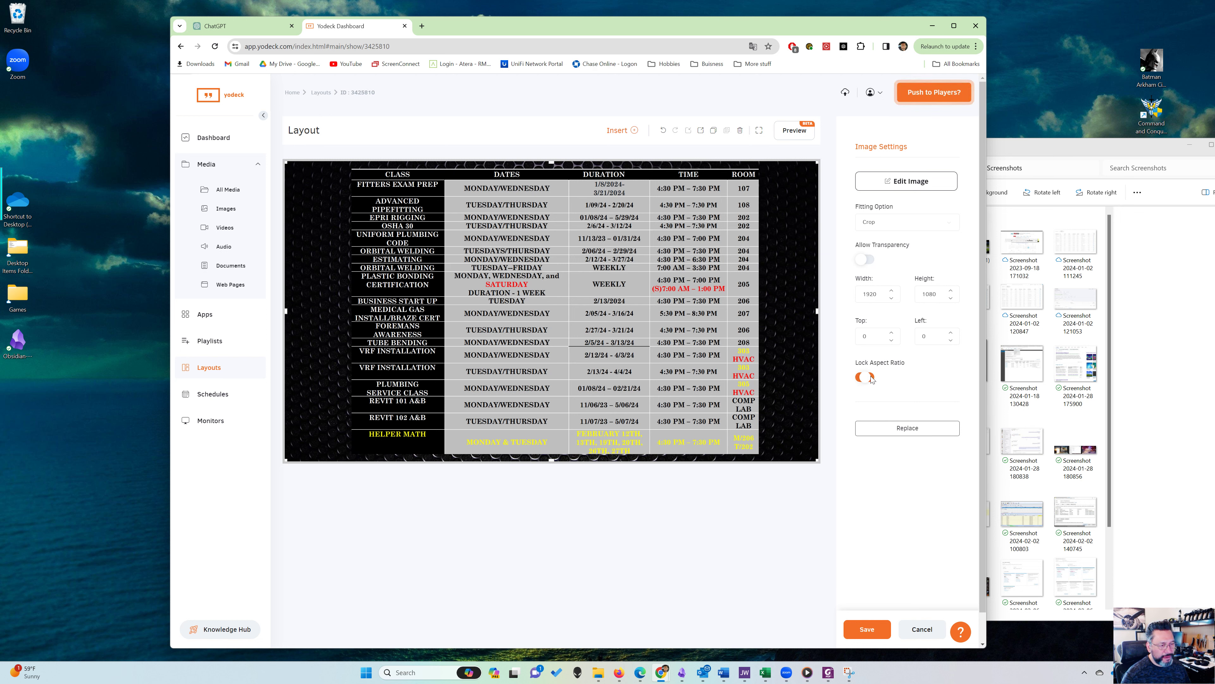
pyautogui.click(702, 389)
pyautogui.click(761, 357)
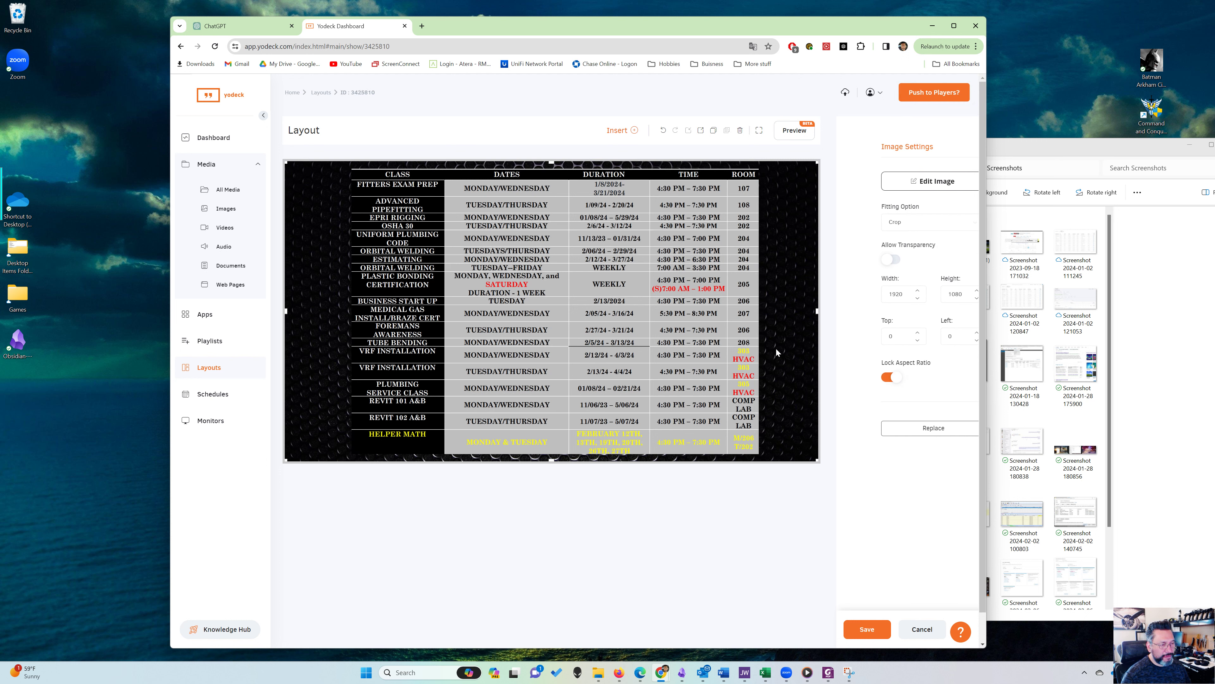
pyautogui.click(657, 348)
pyautogui.moveTo(657, 348); pyautogui.dragTo(658, 343)
pyautogui.hotkey('ctrl', 'z')
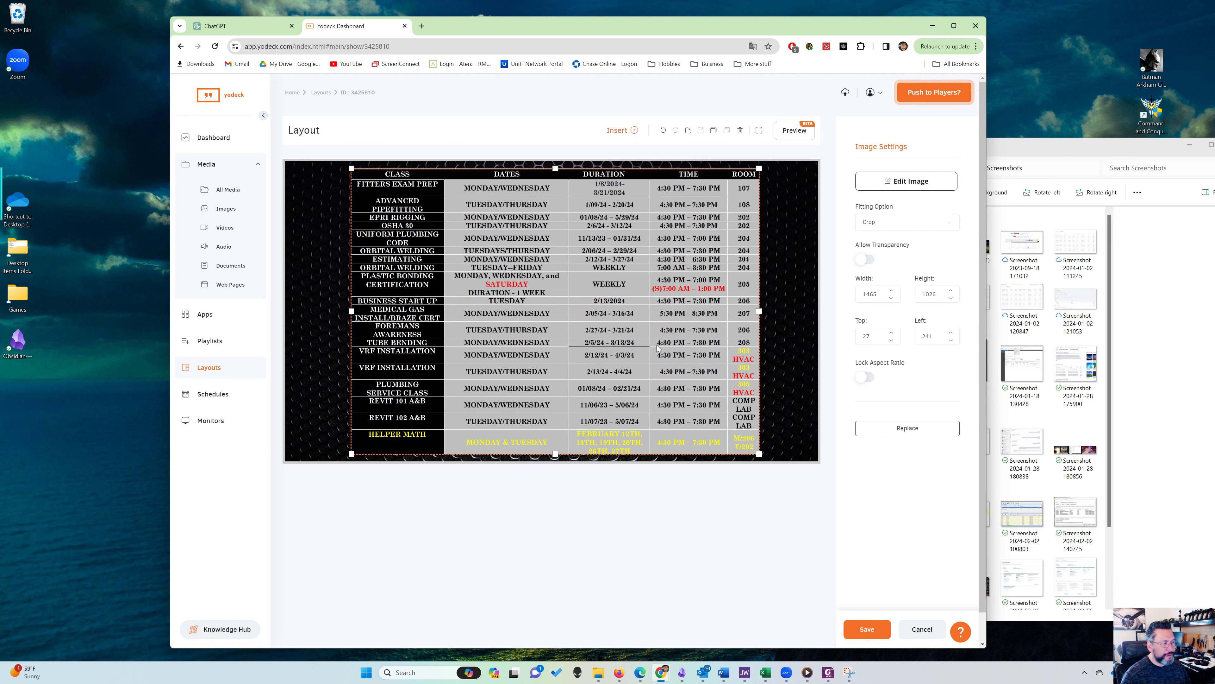
# Enlarge the schedule image to about 1729 by 1160, positioned at about top -135 and left 143
pyautogui.moveTo(756, 176); pyautogui.dragTo(787, 158)
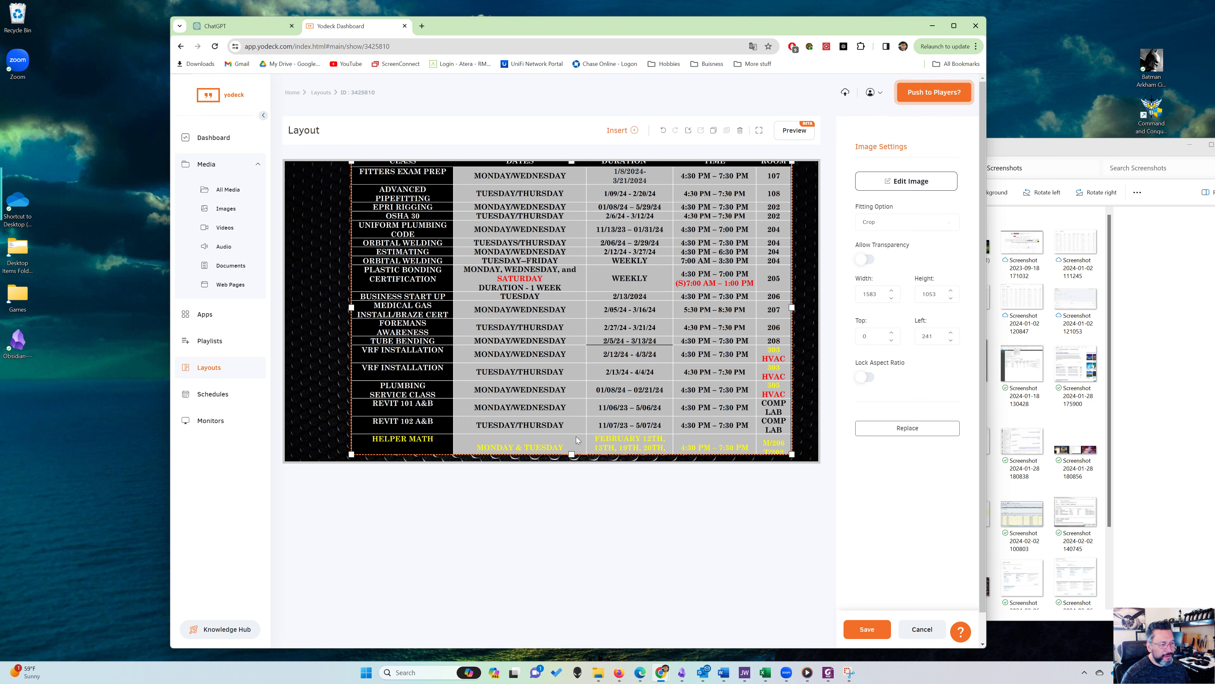
pyautogui.moveTo(572, 454); pyautogui.dragTo(571, 460)
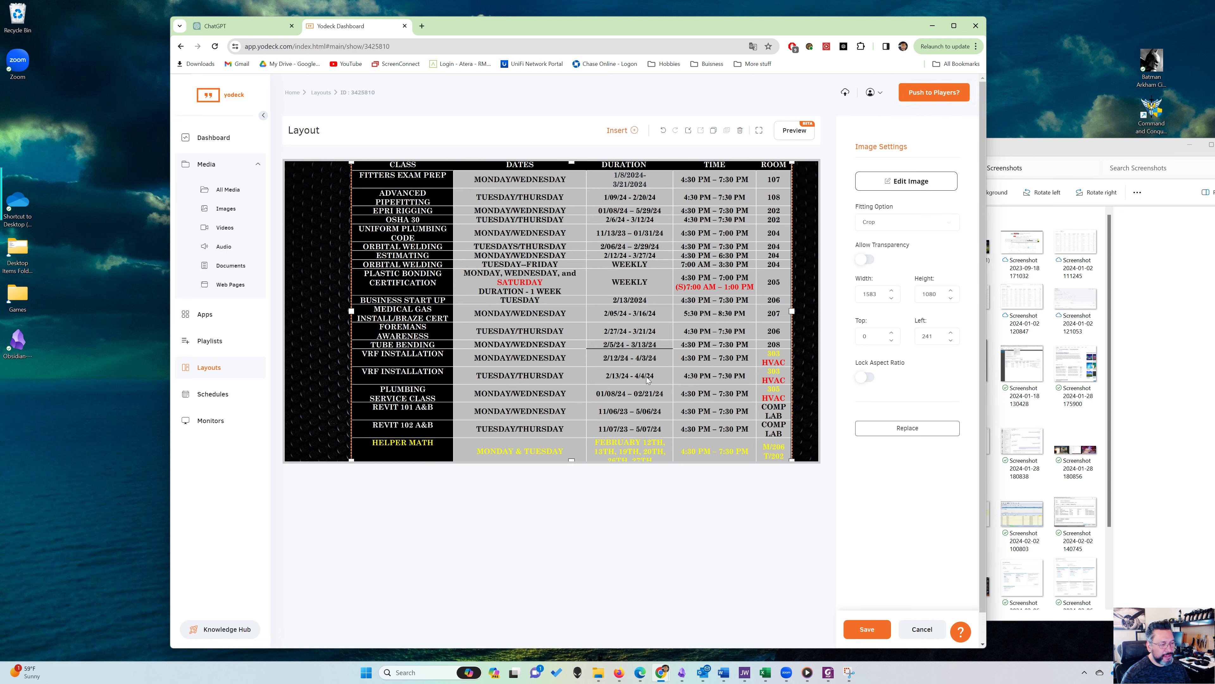
pyautogui.moveTo(716, 387); pyautogui.dragTo(693, 363)
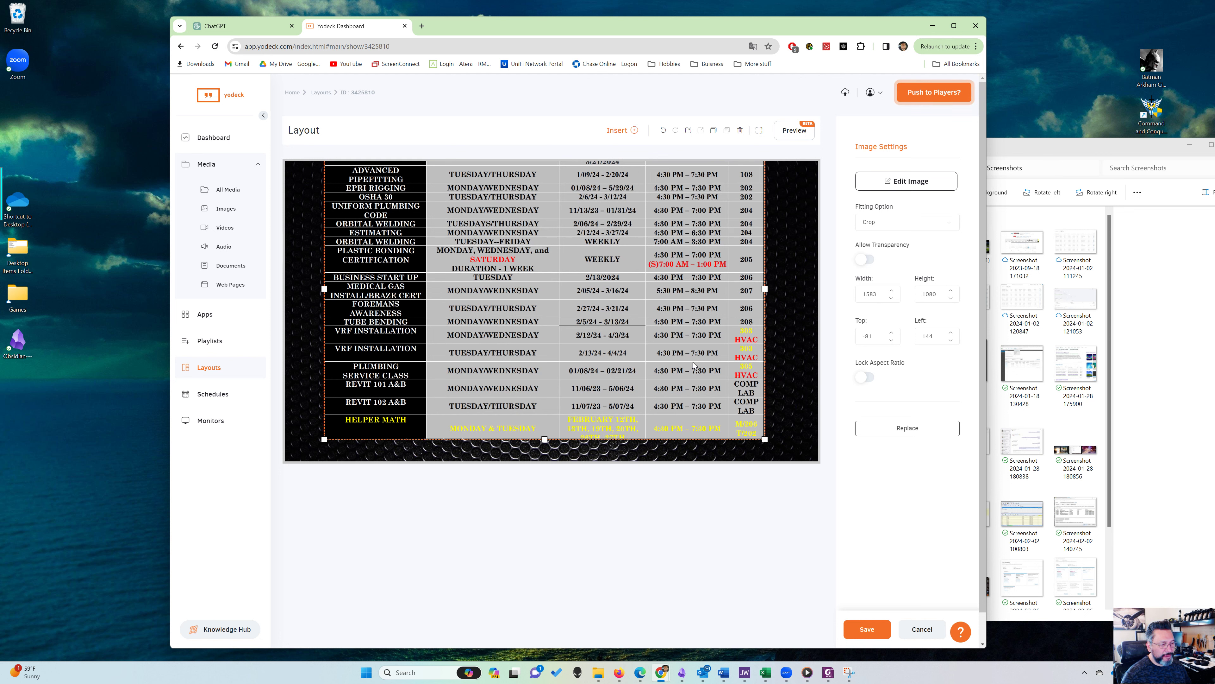
pyautogui.moveTo(548, 446); pyautogui.dragTo(545, 466)
pyautogui.moveTo(617, 411); pyautogui.dragTo(618, 396)
pyautogui.moveTo(769, 287); pyautogui.dragTo(802, 293)
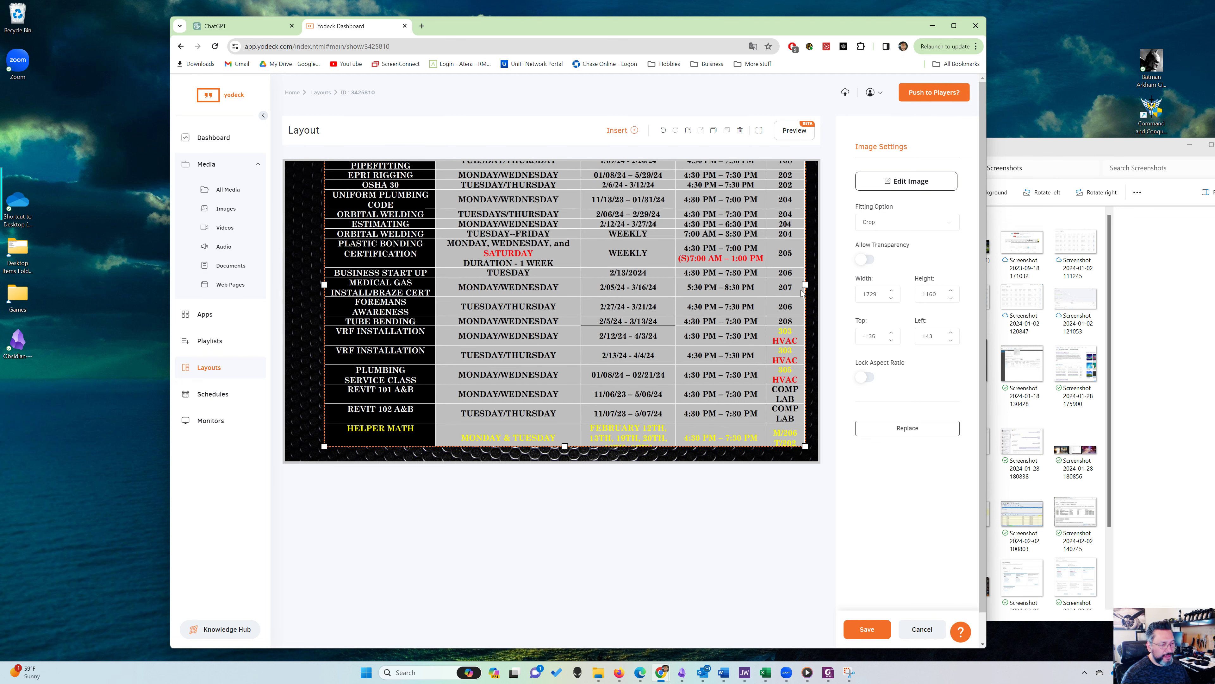
# Stretch the schedule image to about 1824 by 1268 and shift it to about top -216, left -96
pyautogui.moveTo(564, 446); pyautogui.dragTo(563, 463)
pyautogui.moveTo(608, 408); pyautogui.dragTo(591, 388)
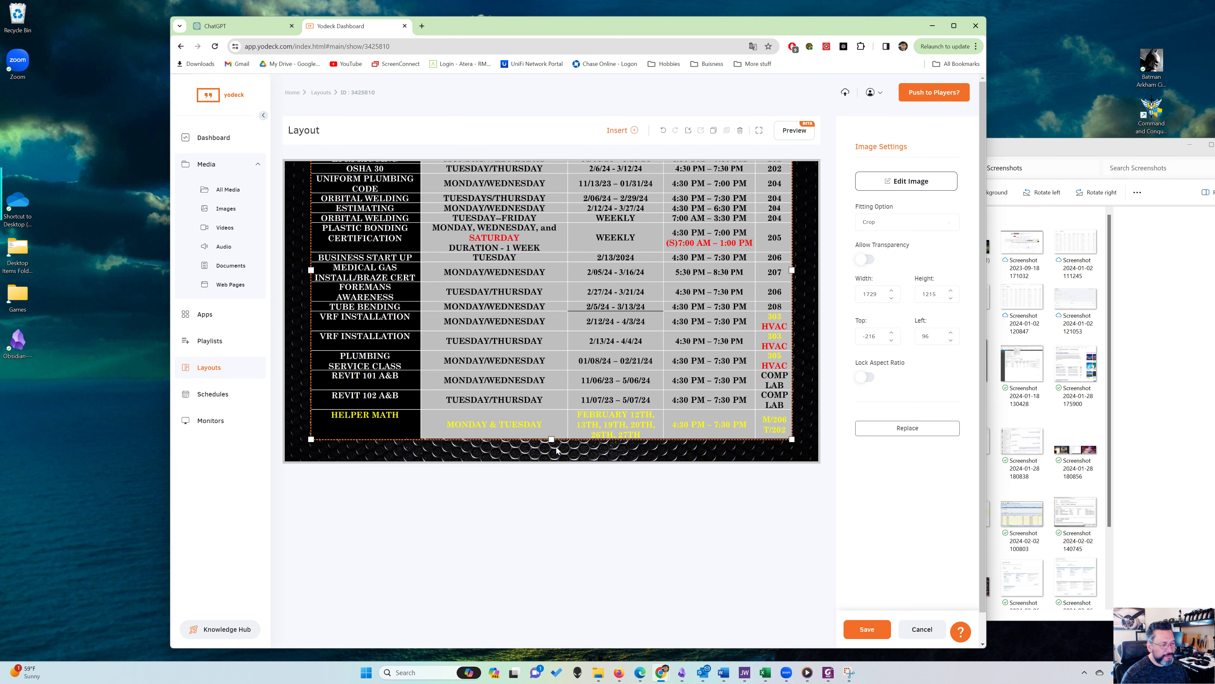
pyautogui.moveTo(552, 440); pyautogui.dragTo(552, 453)
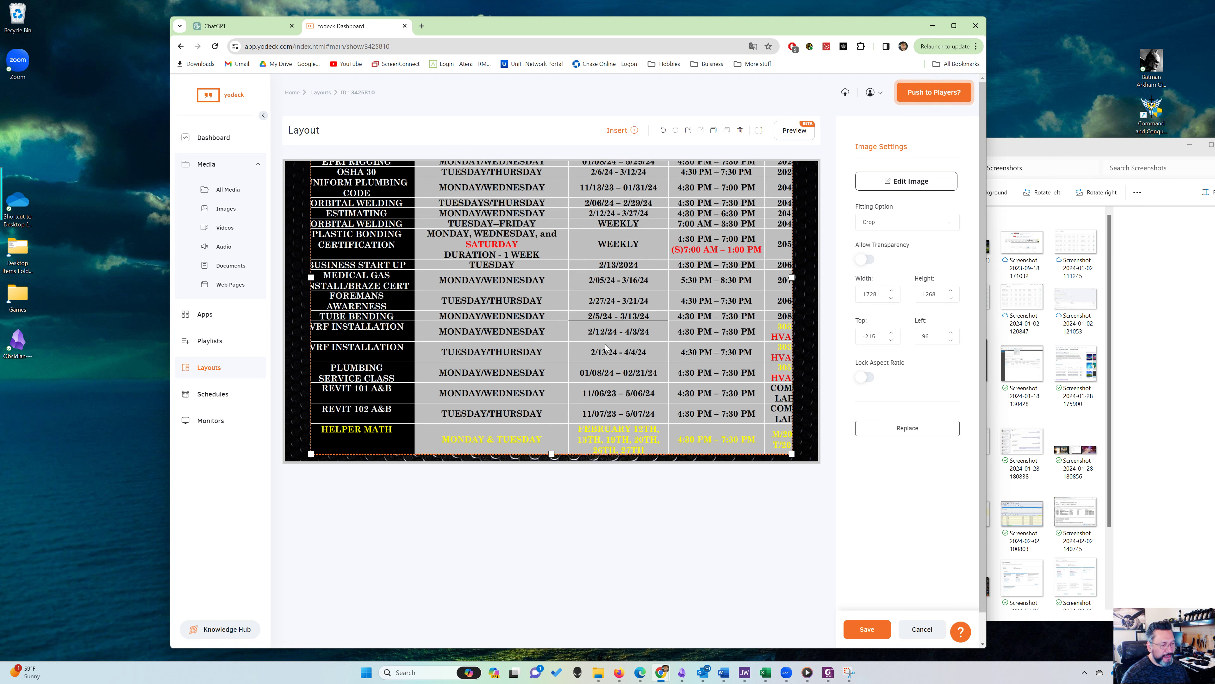
pyautogui.moveTo(606, 327); pyautogui.dragTo(606, 342)
pyautogui.moveTo(793, 292); pyautogui.dragTo(819, 292)
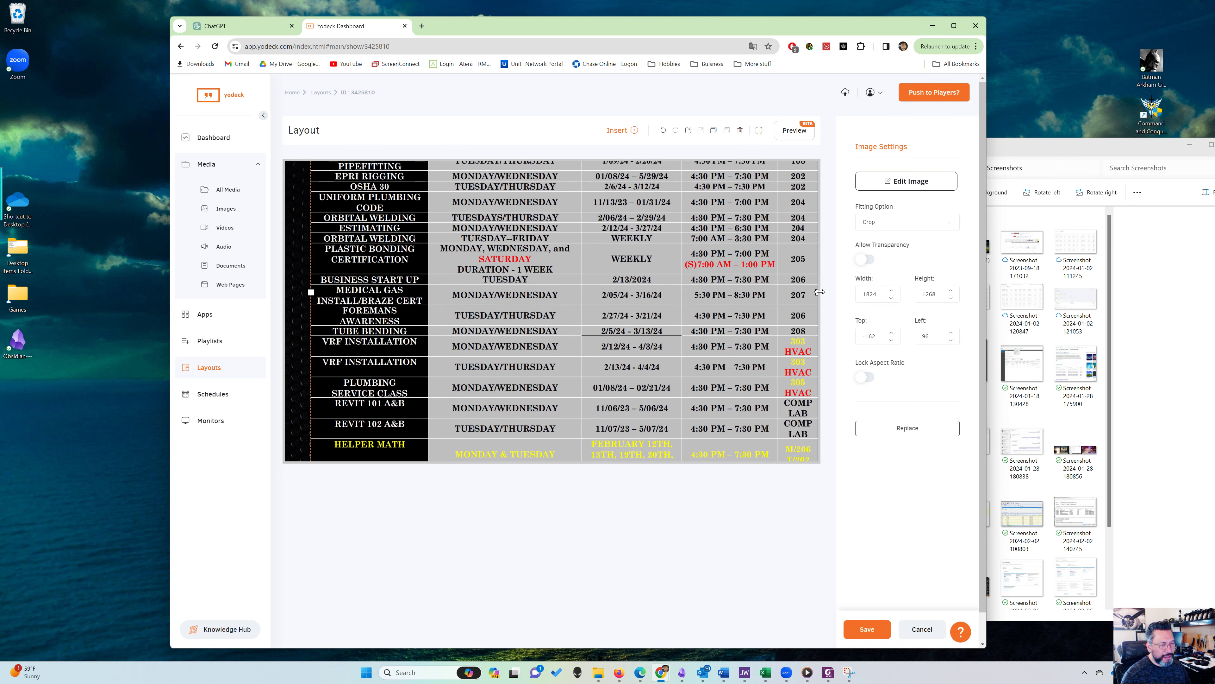
pyautogui.moveTo(707, 329); pyautogui.dragTo(654, 314)
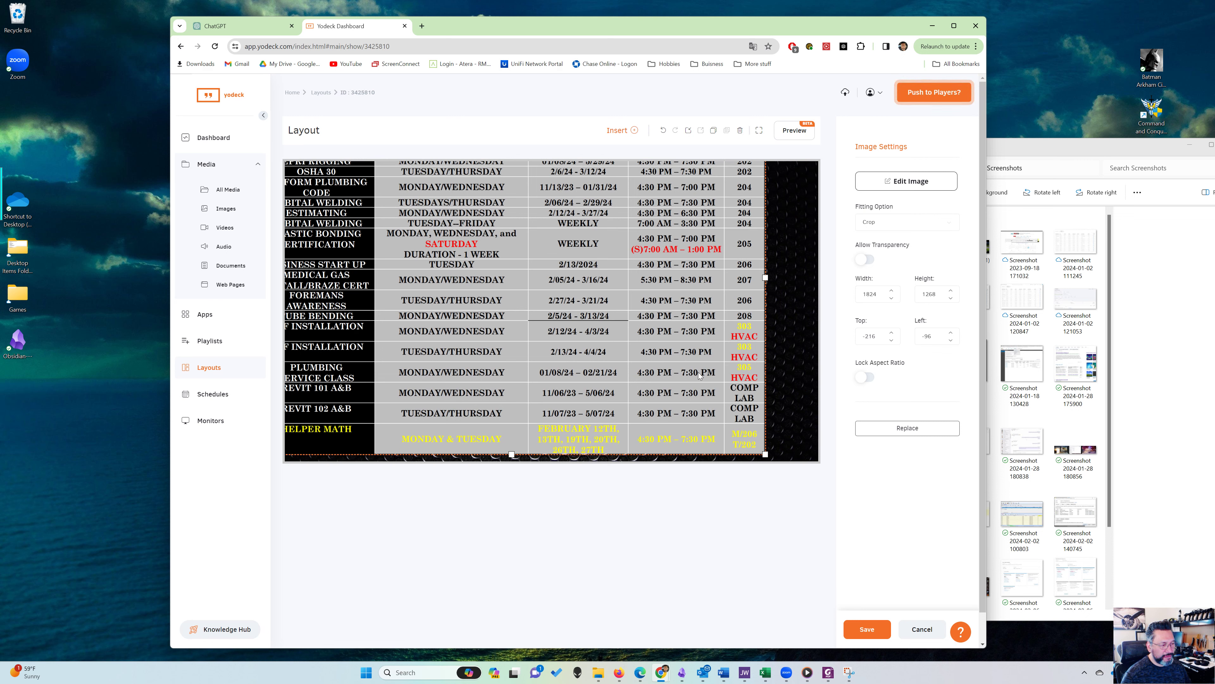
# Lock the schedule image's aspect ratio, scale it down to about 1393 by 968, and place it at about top 54, left 288
pyautogui.click(869, 378)
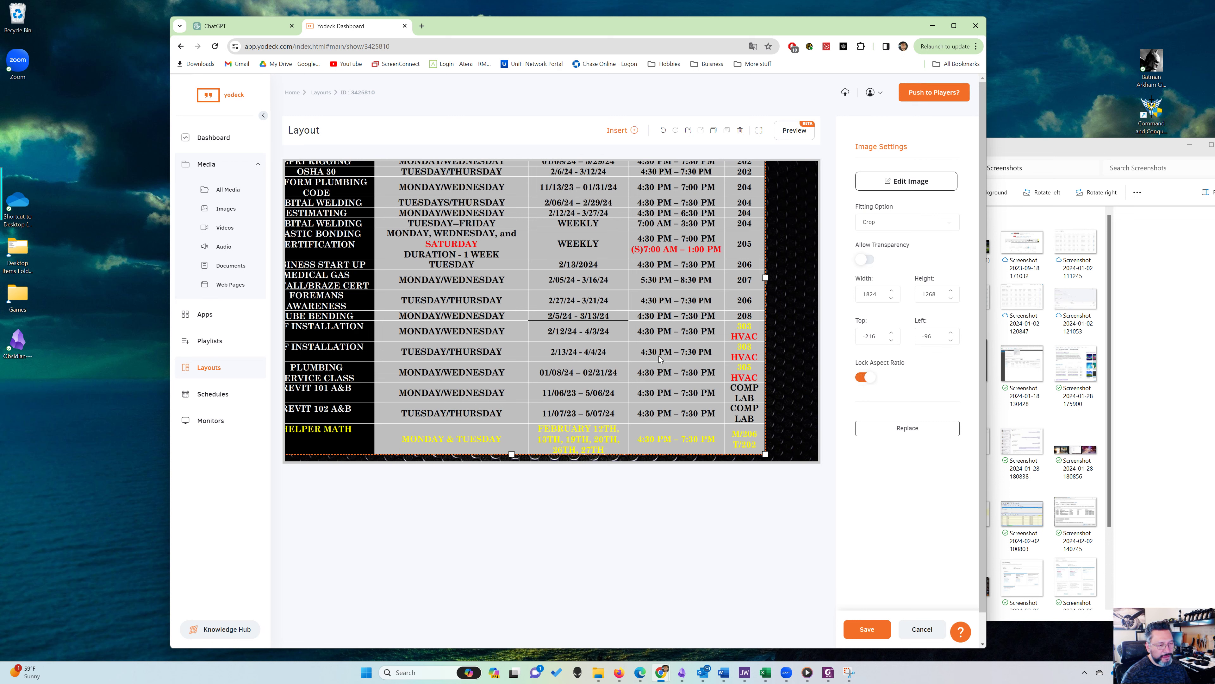
pyautogui.moveTo(765, 454); pyautogui.dragTo(699, 405)
pyautogui.moveTo(548, 302); pyautogui.dragTo(631, 346)
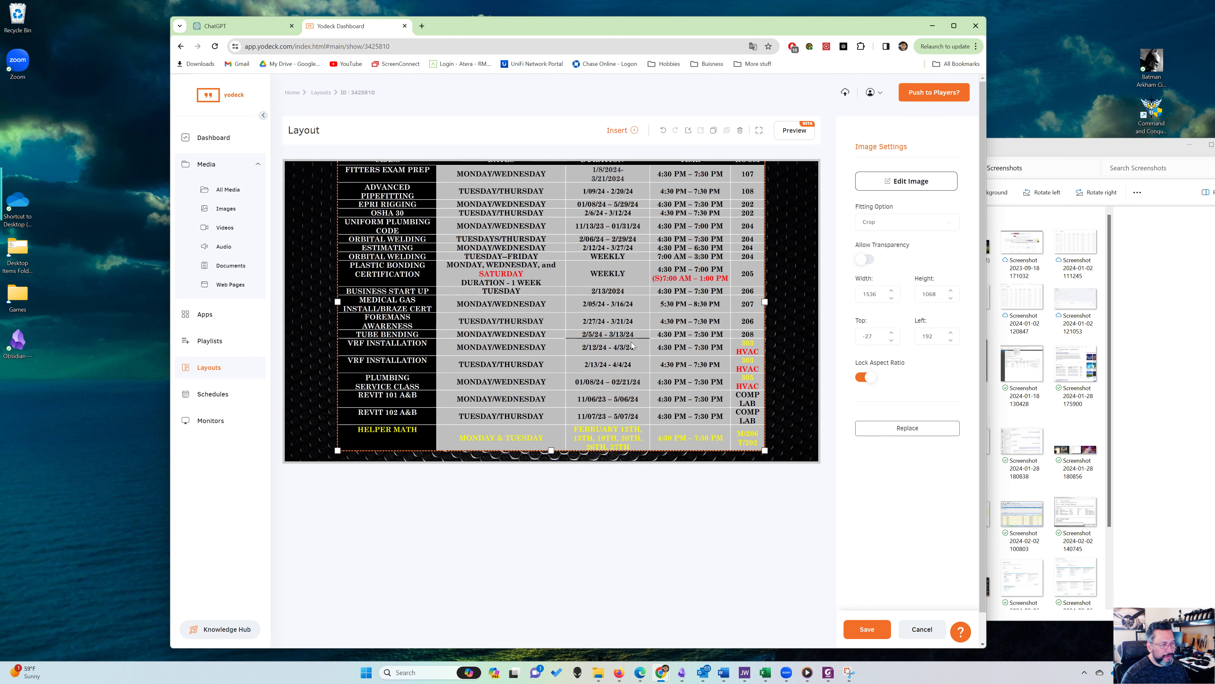
pyautogui.moveTo(764, 452); pyautogui.dragTo(725, 432)
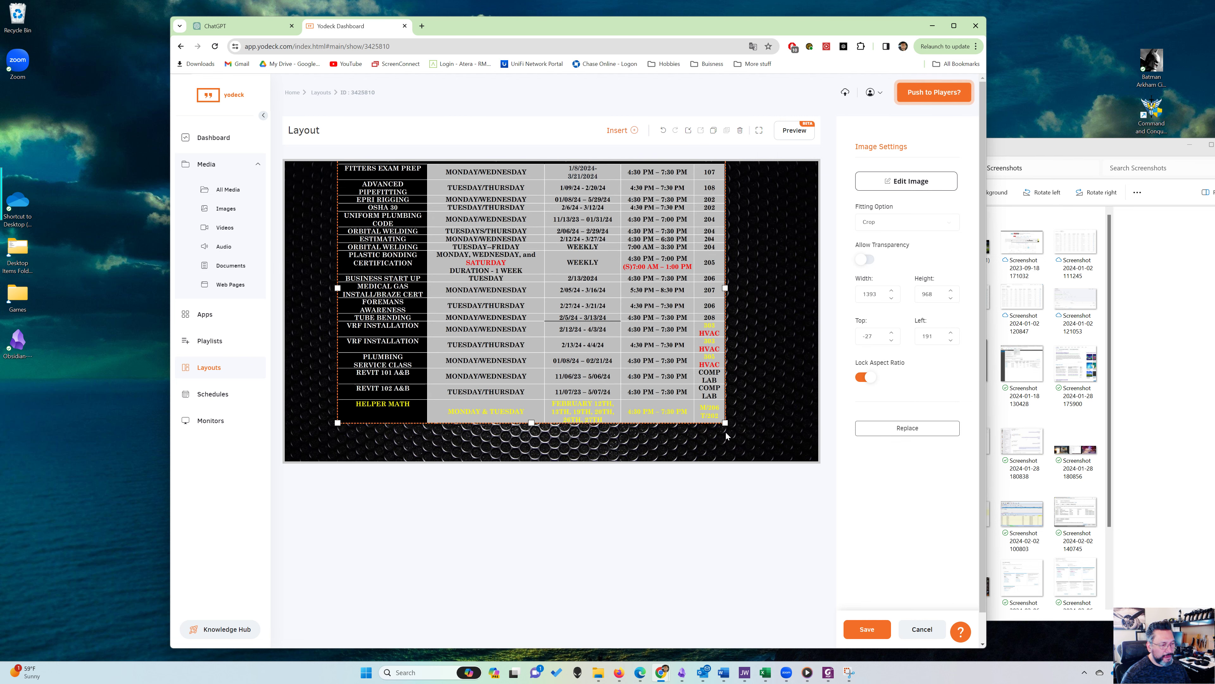
pyautogui.moveTo(631, 354); pyautogui.dragTo(649, 369)
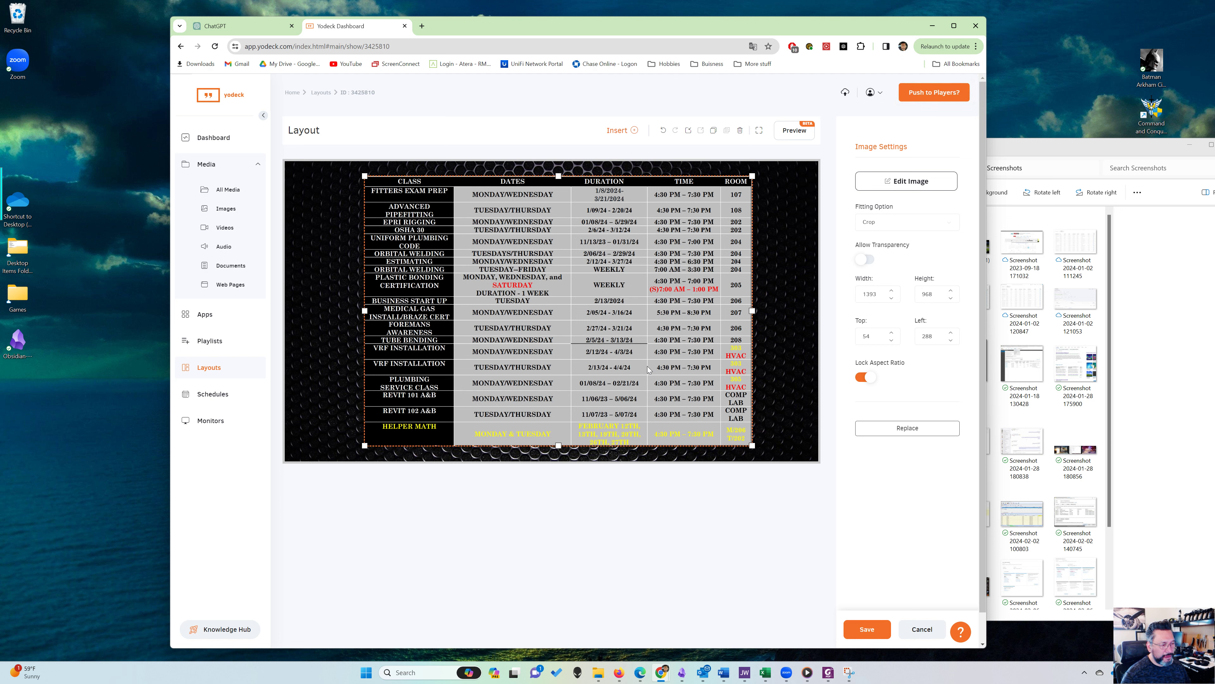
# Deselect the schedule image, save the test layout, and reopen "Schedule w/ backgrou-test" from the layouts list
pyautogui.click(609, 569)
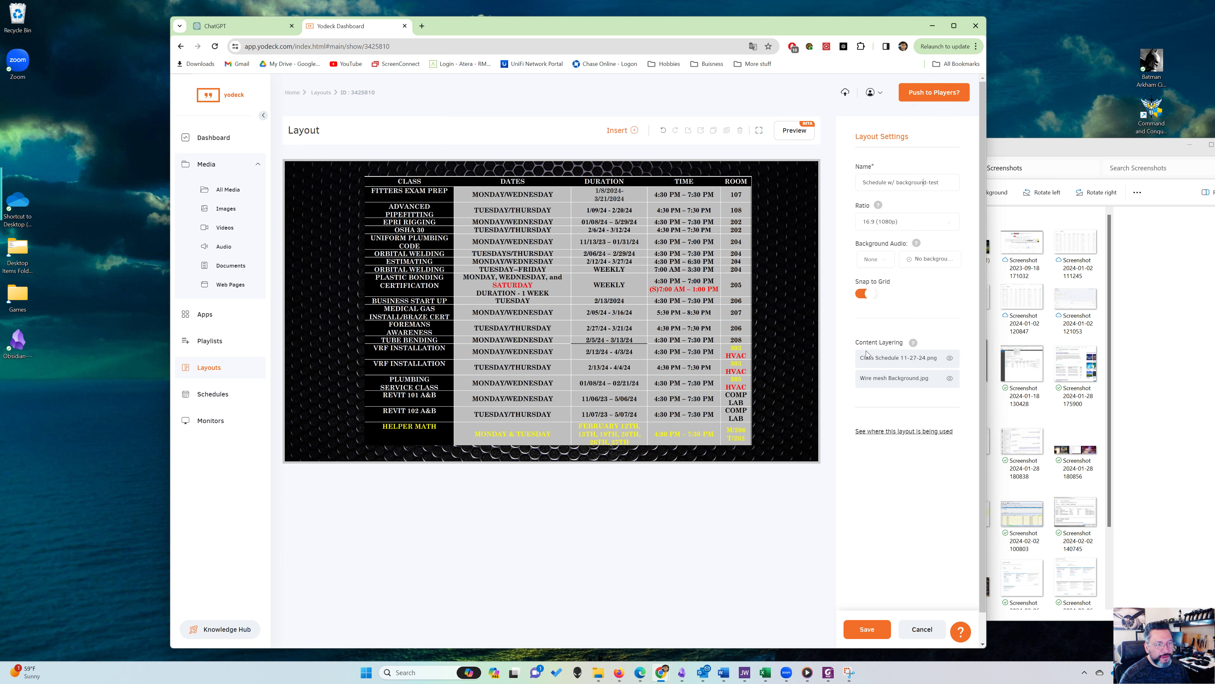
pyautogui.click(867, 629)
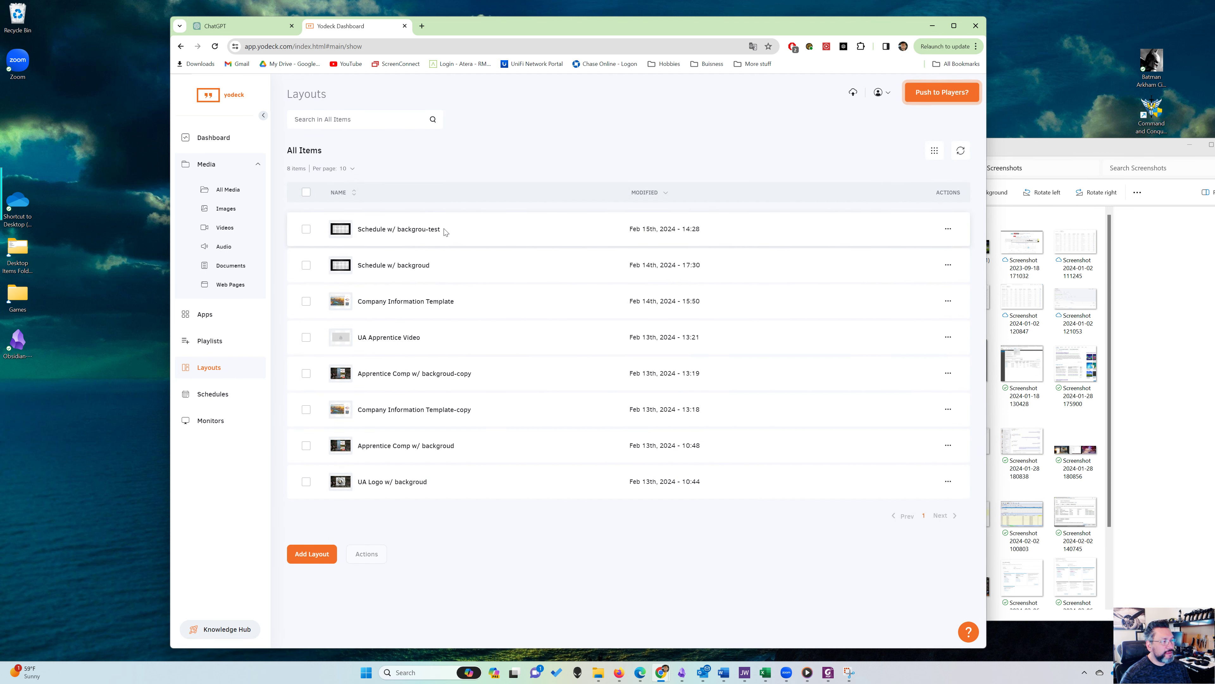
pyautogui.click(397, 233)
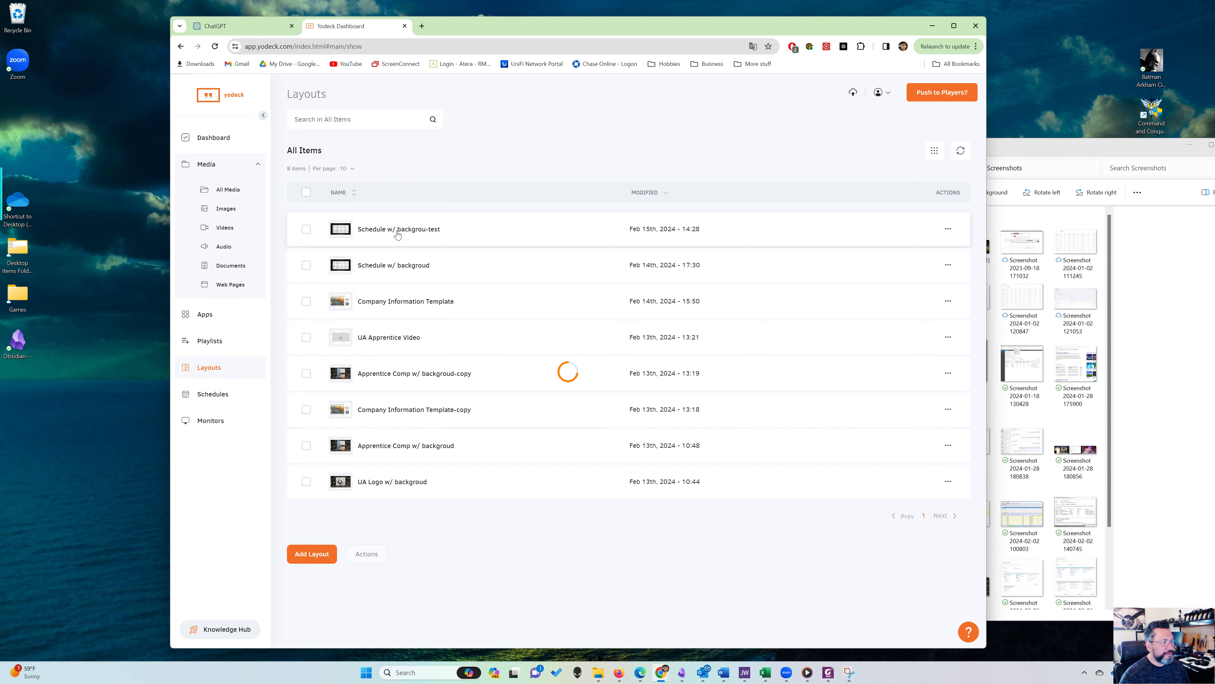
pyautogui.click(420, 234)
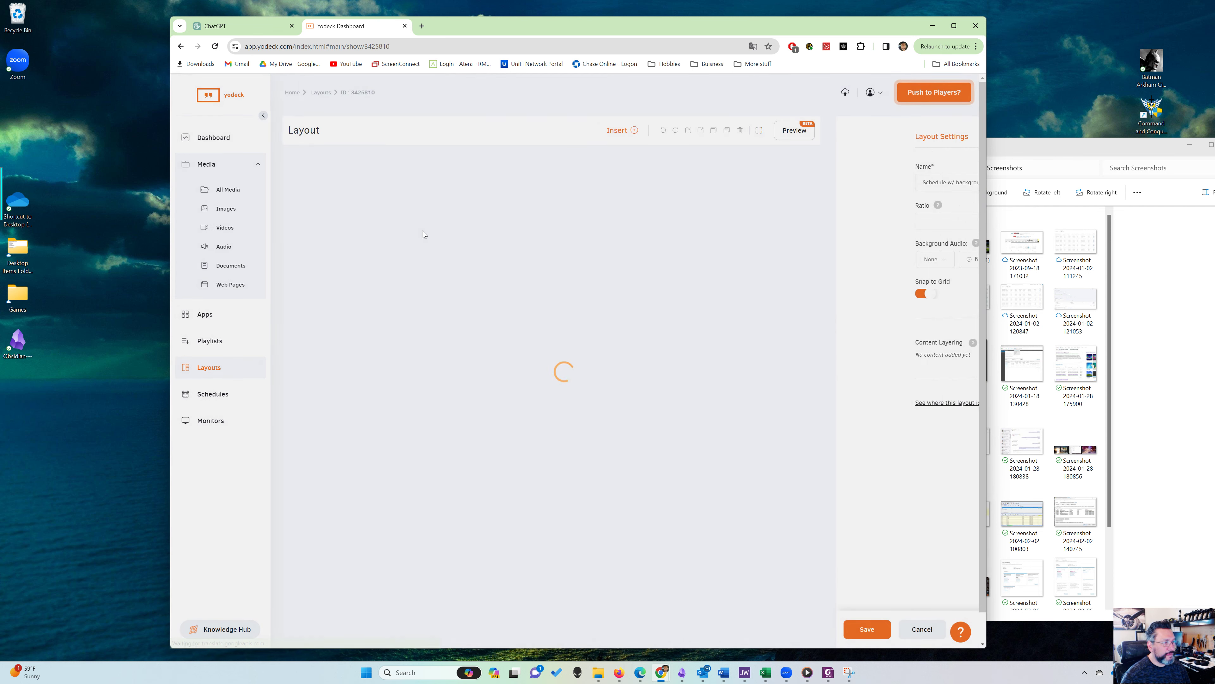
# Preview the "Schedule w/ background-test" layout in its own window, check the whole schedule image, and close the preview
pyautogui.click(794, 131)
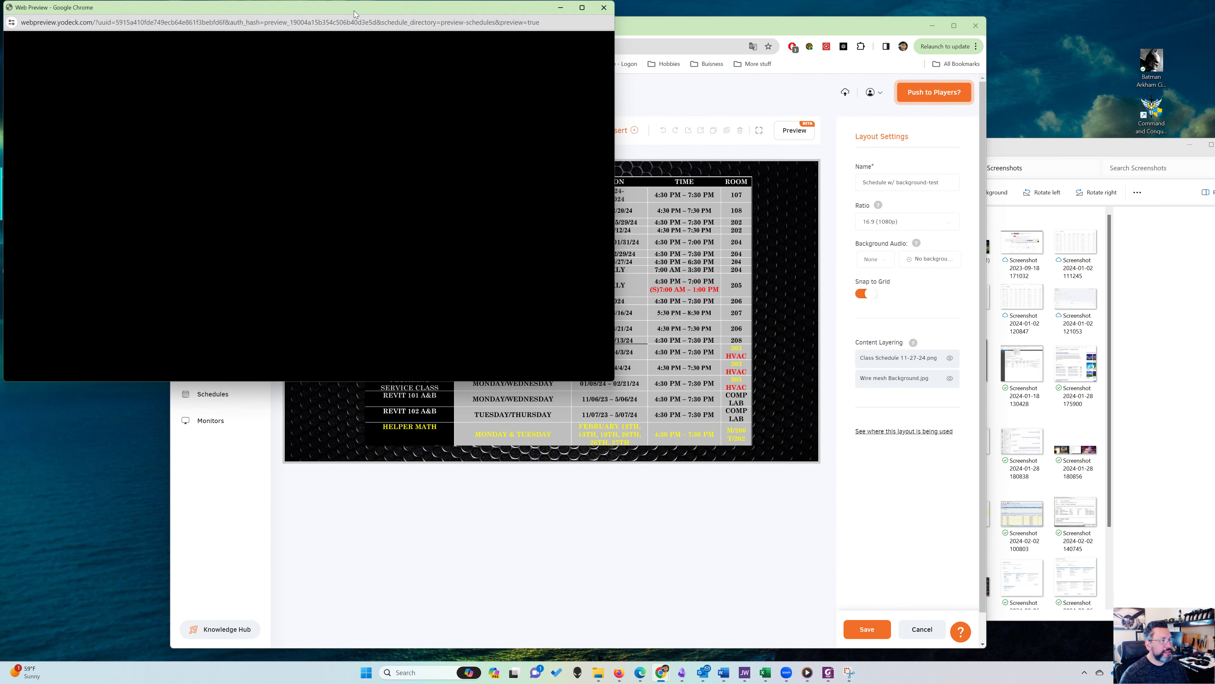
pyautogui.moveTo(353, 14); pyautogui.dragTo(623, 146)
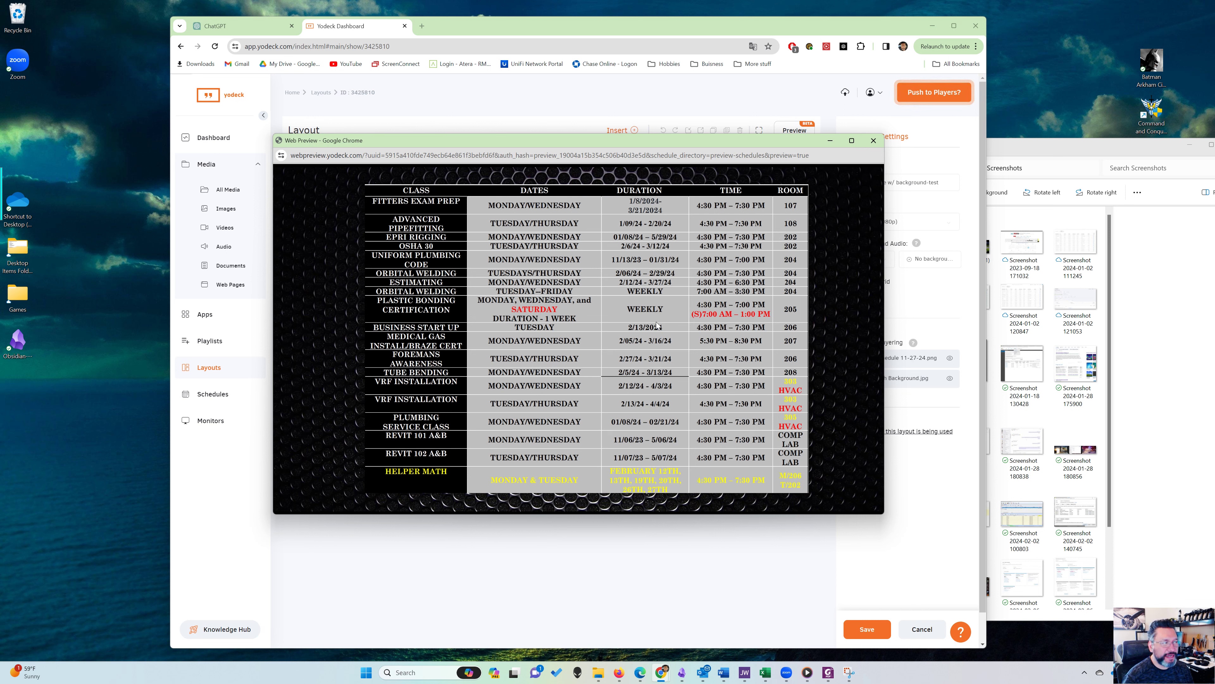
pyautogui.click(873, 140)
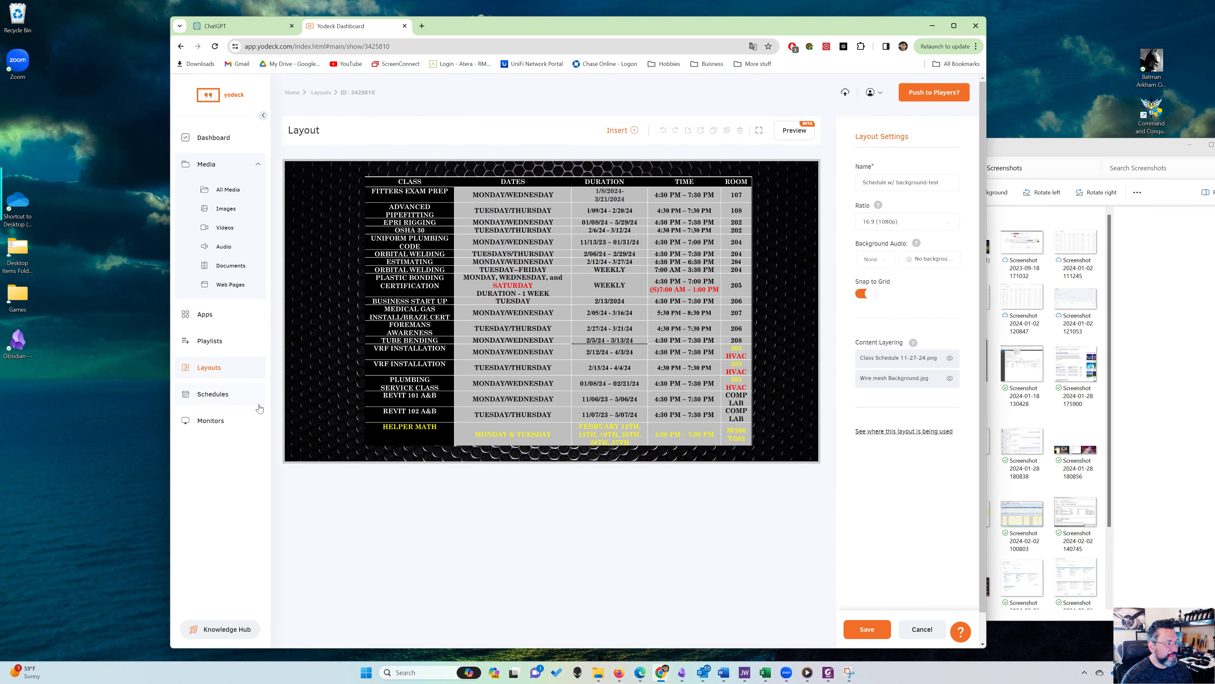
# Review the calendar entries of the "Full Screen Layout 9AM to 9PM" schedule and return to the schedules list
pyautogui.click(214, 395)
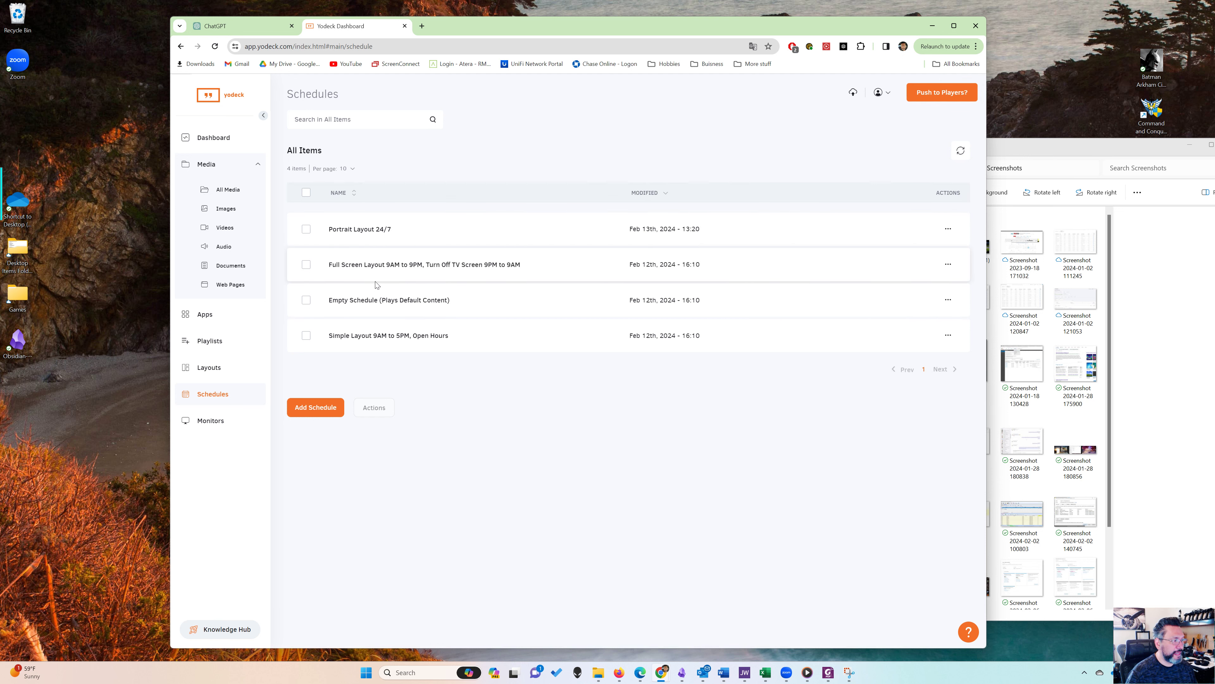
pyautogui.click(396, 265)
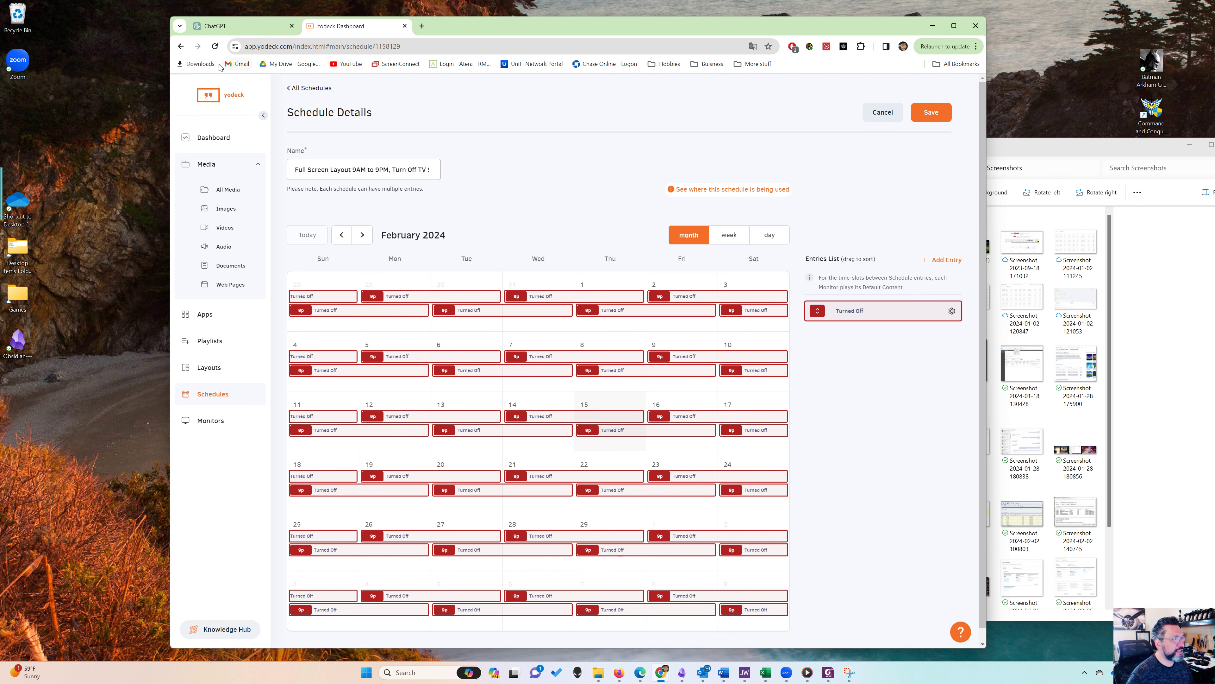
pyautogui.click(184, 50)
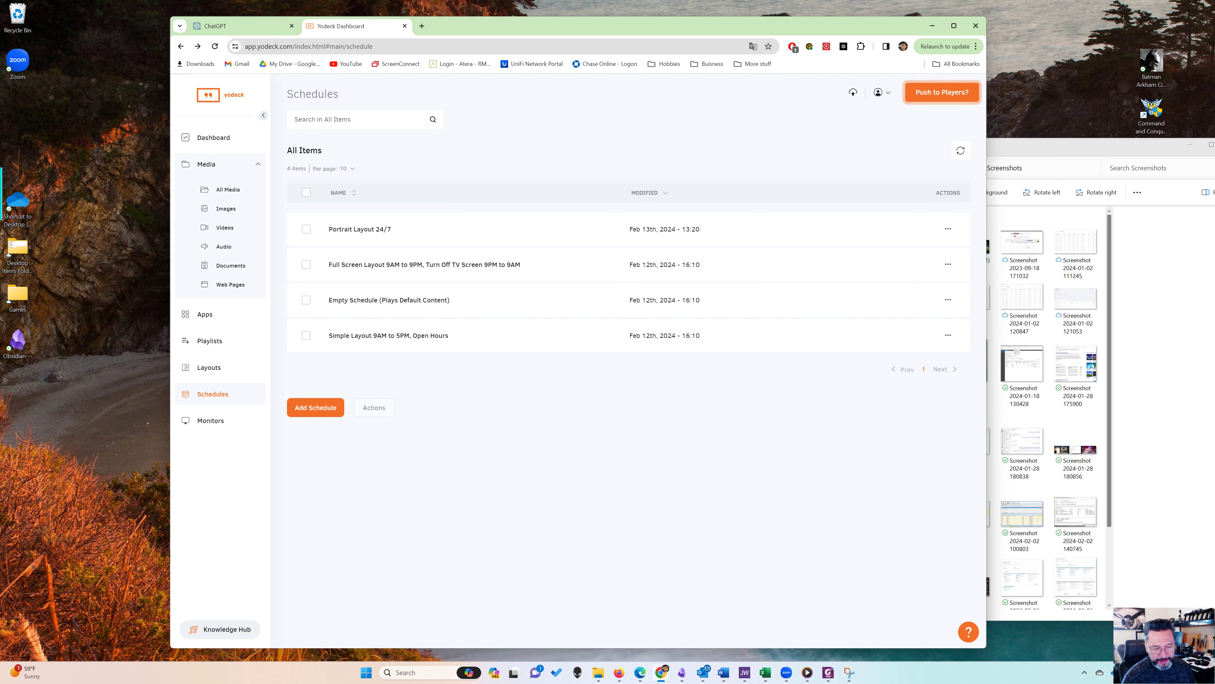
# Check the February 2024 month view in the system calendar and close it
pyautogui.click(1185, 672)
pyautogui.click(1185, 672)
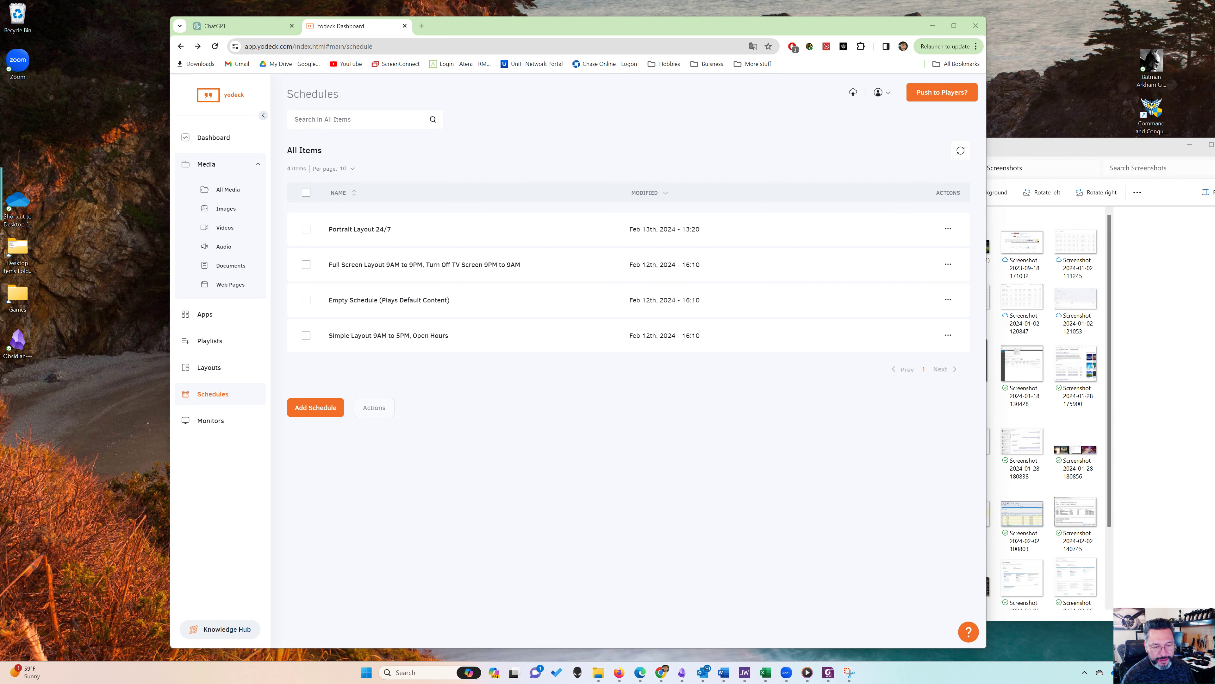
pyautogui.click(1184, 672)
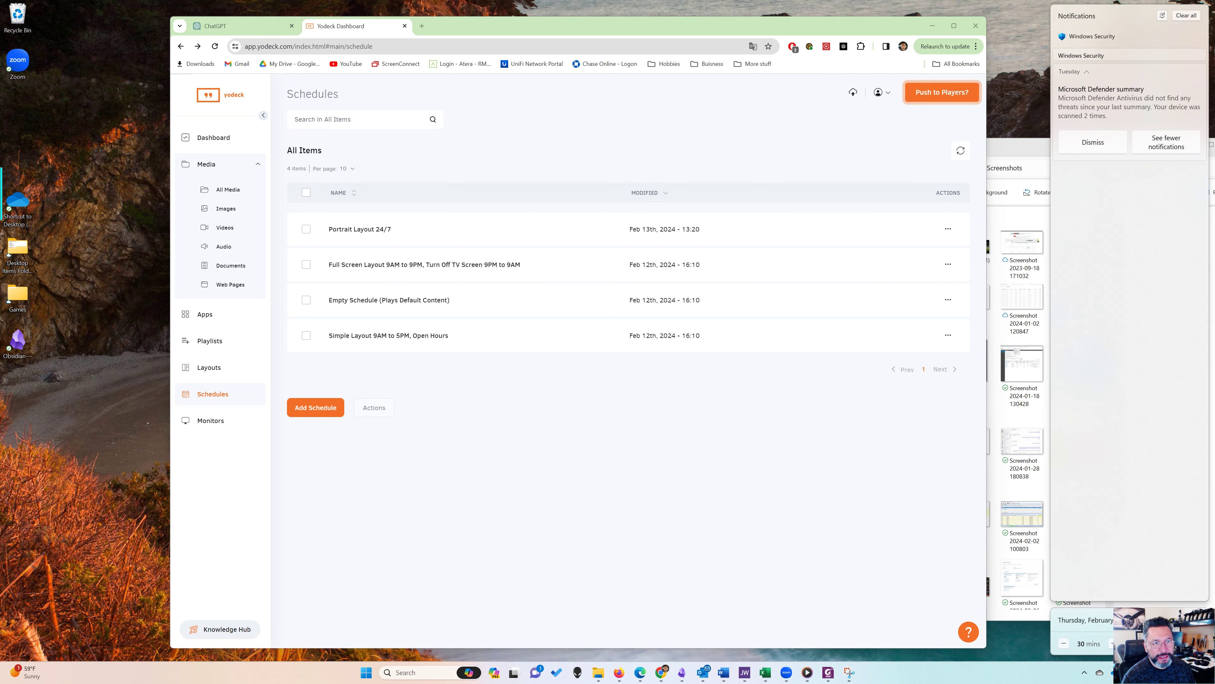
pyautogui.click(1184, 672)
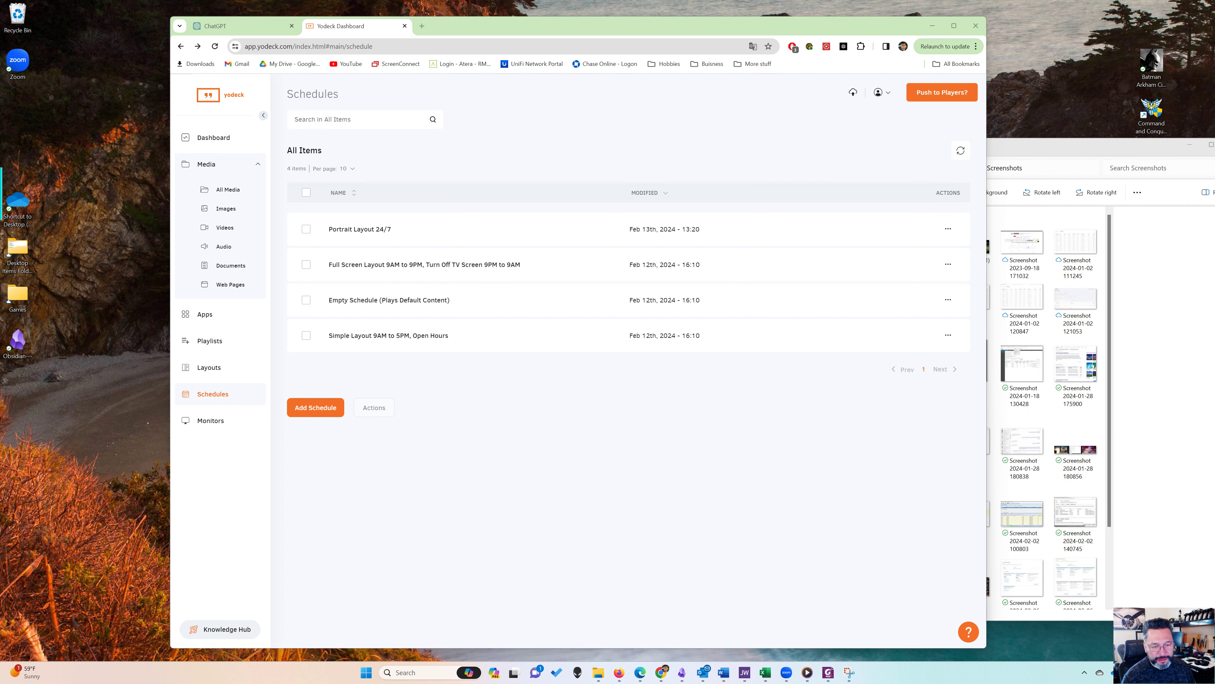
pyautogui.click(1185, 672)
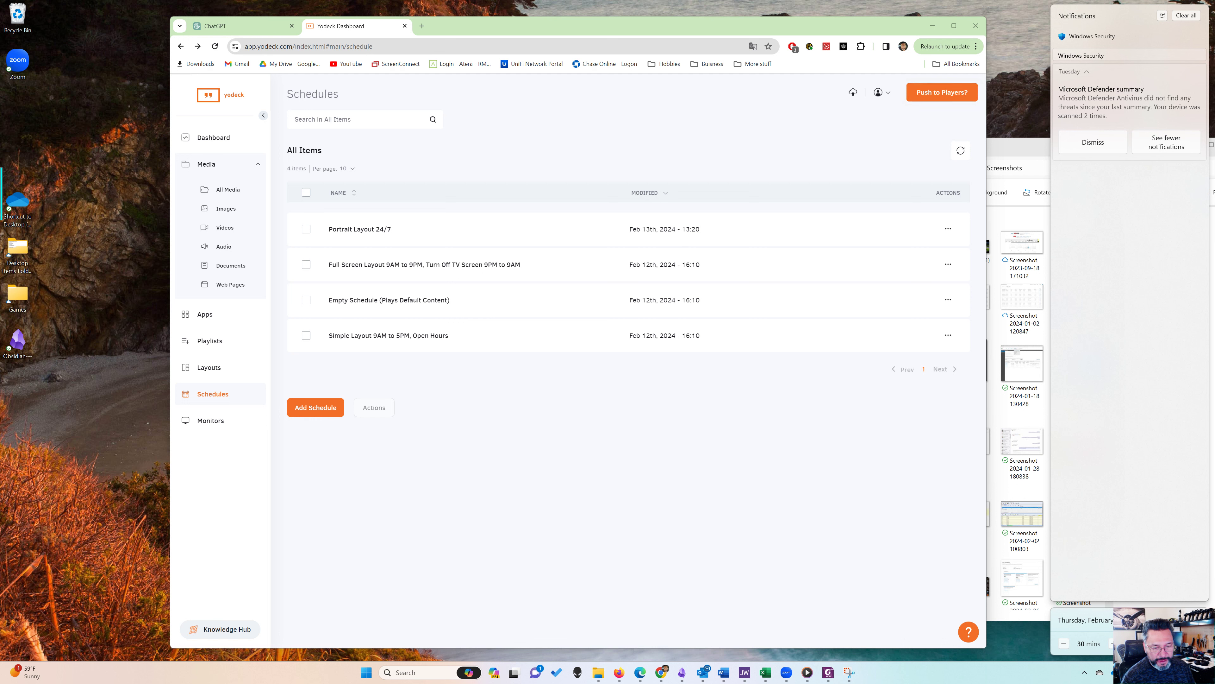
pyautogui.click(1080, 621)
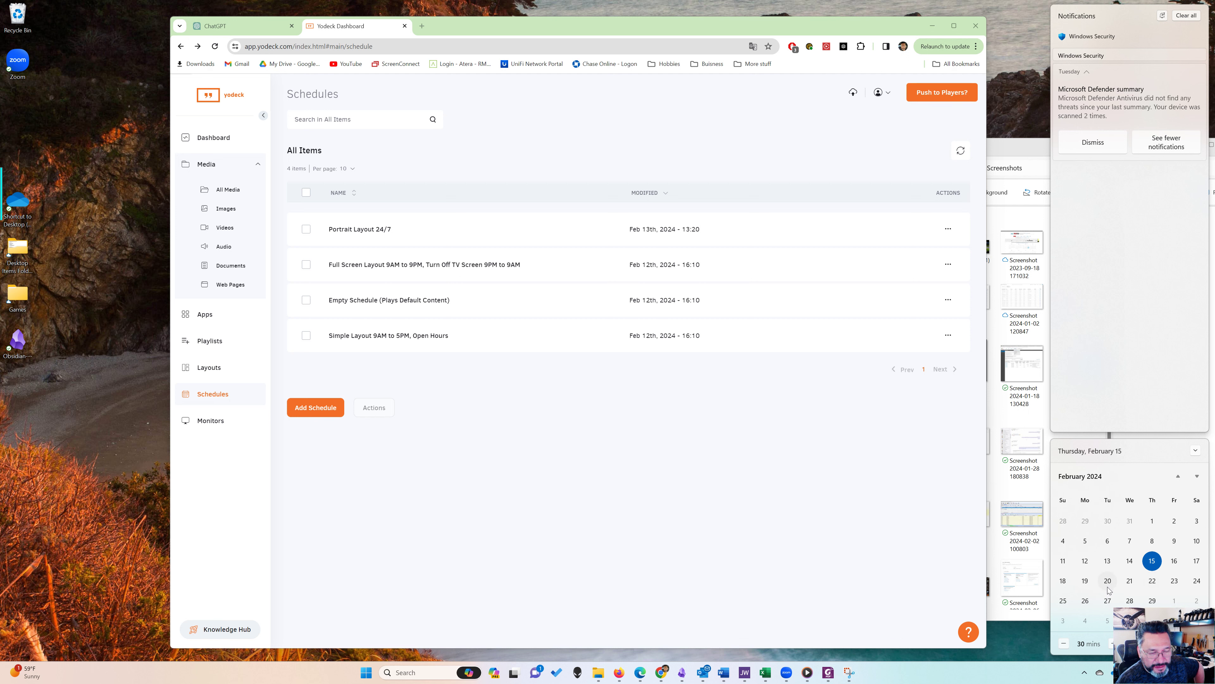
pyautogui.click(1020, 638)
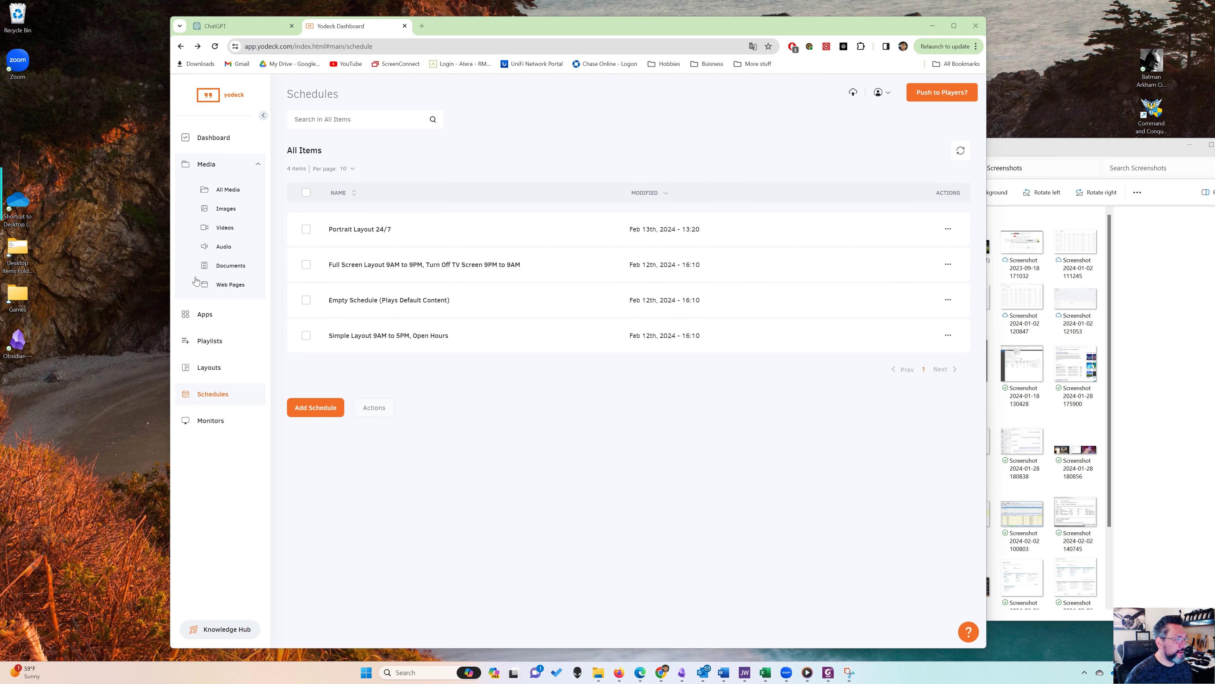
# Inspect the Company Information Template layout assigned to the Information Board Left monitor and leave it without saving
pyautogui.click(210, 421)
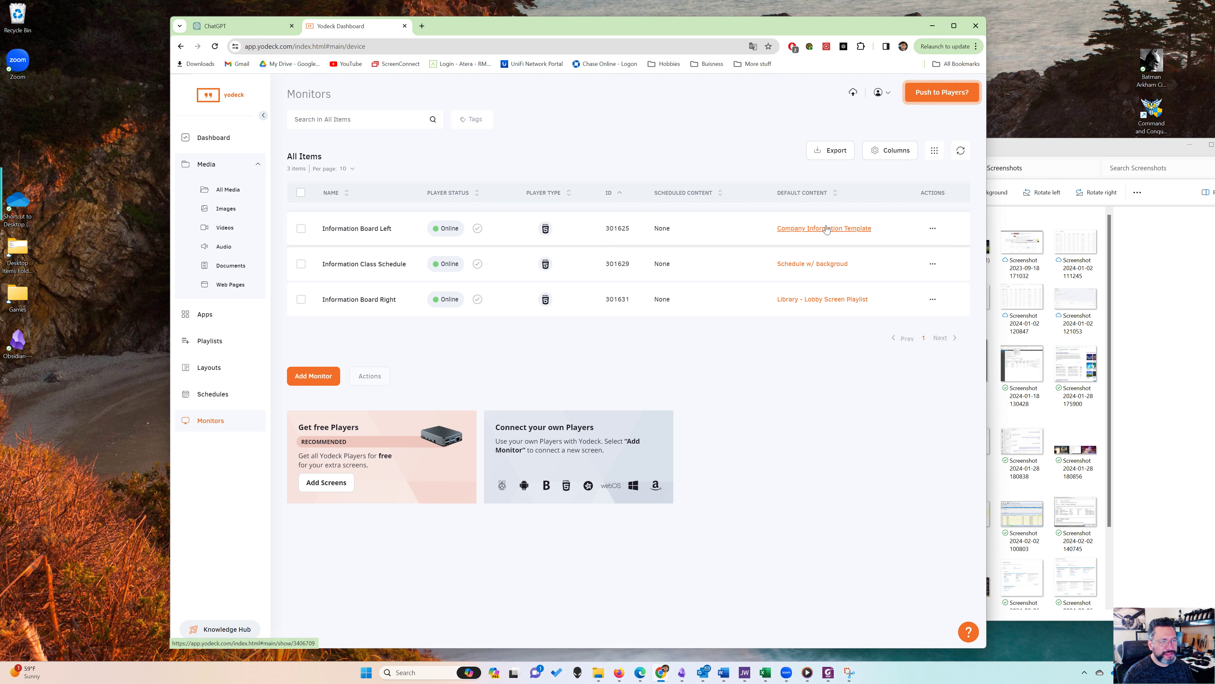
pyautogui.click(807, 233)
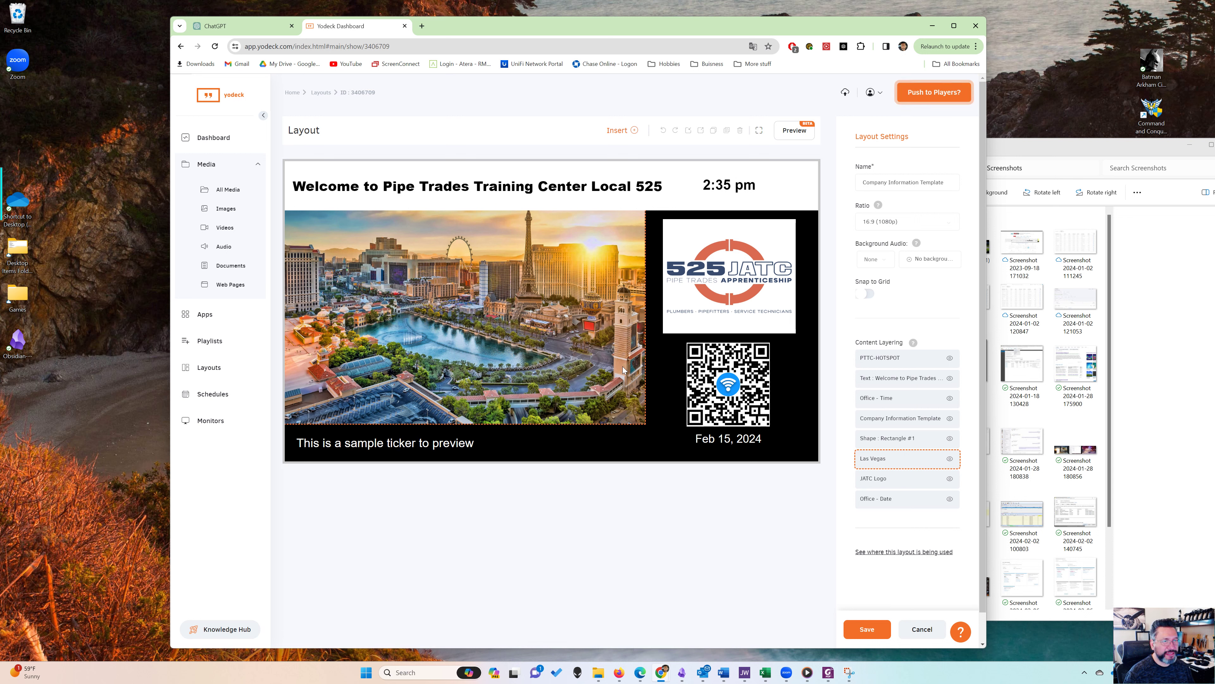
pyautogui.click(924, 638)
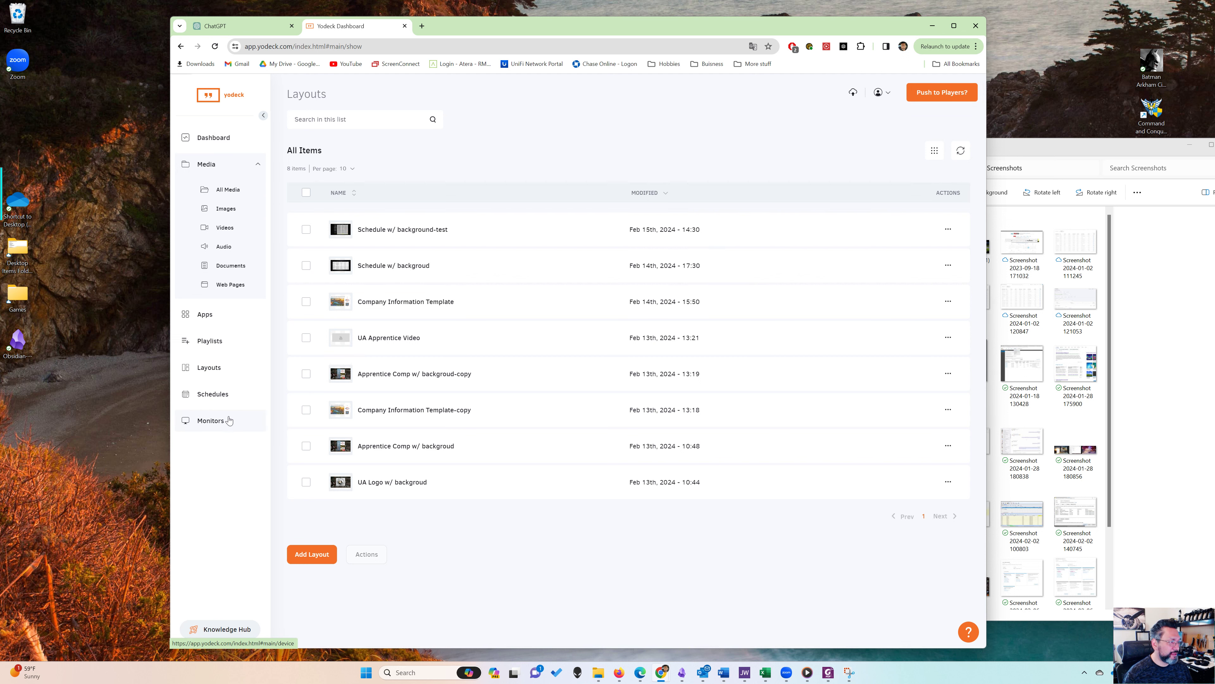
# Inspect the "Schedule w/ backgroud" layout assigned to the Information Class Schedule monitor and return to the monitors list
pyautogui.click(210, 420)
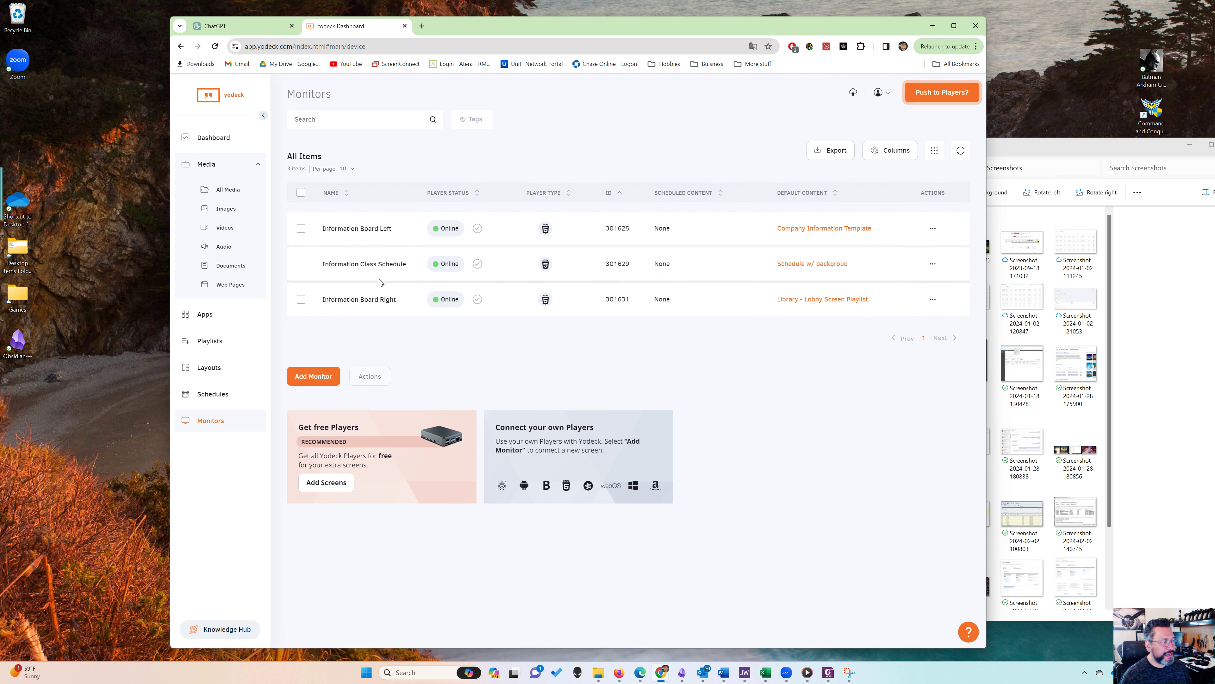
pyautogui.click(815, 268)
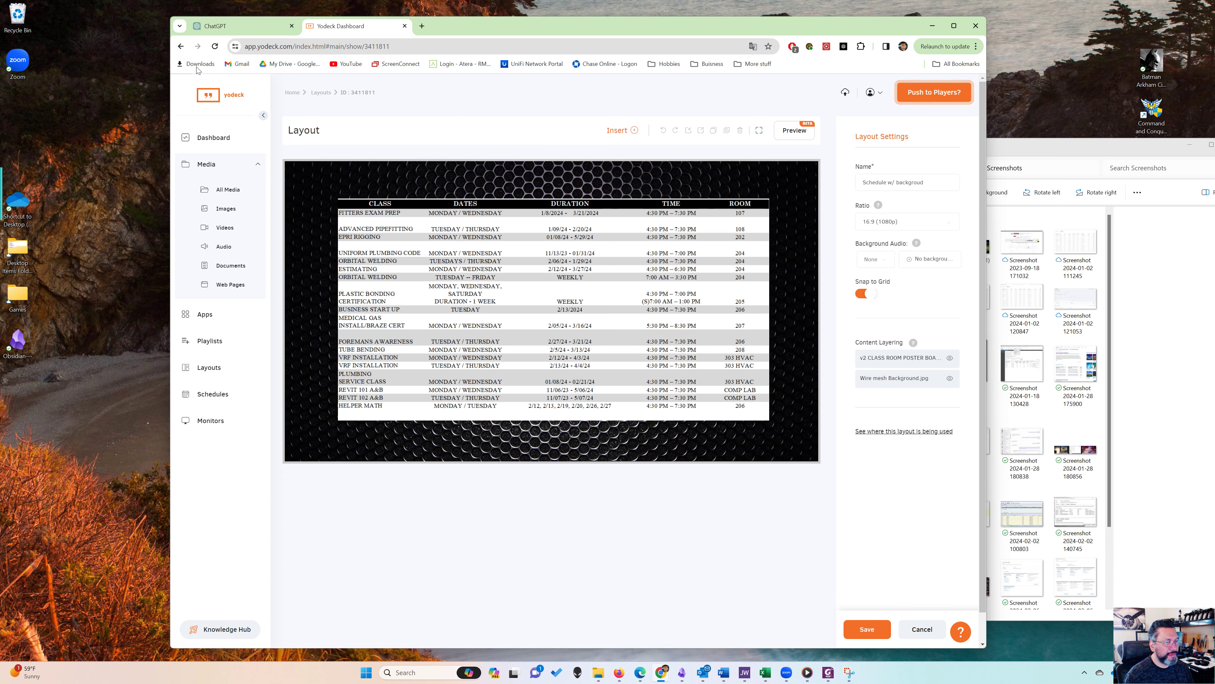
pyautogui.click(180, 46)
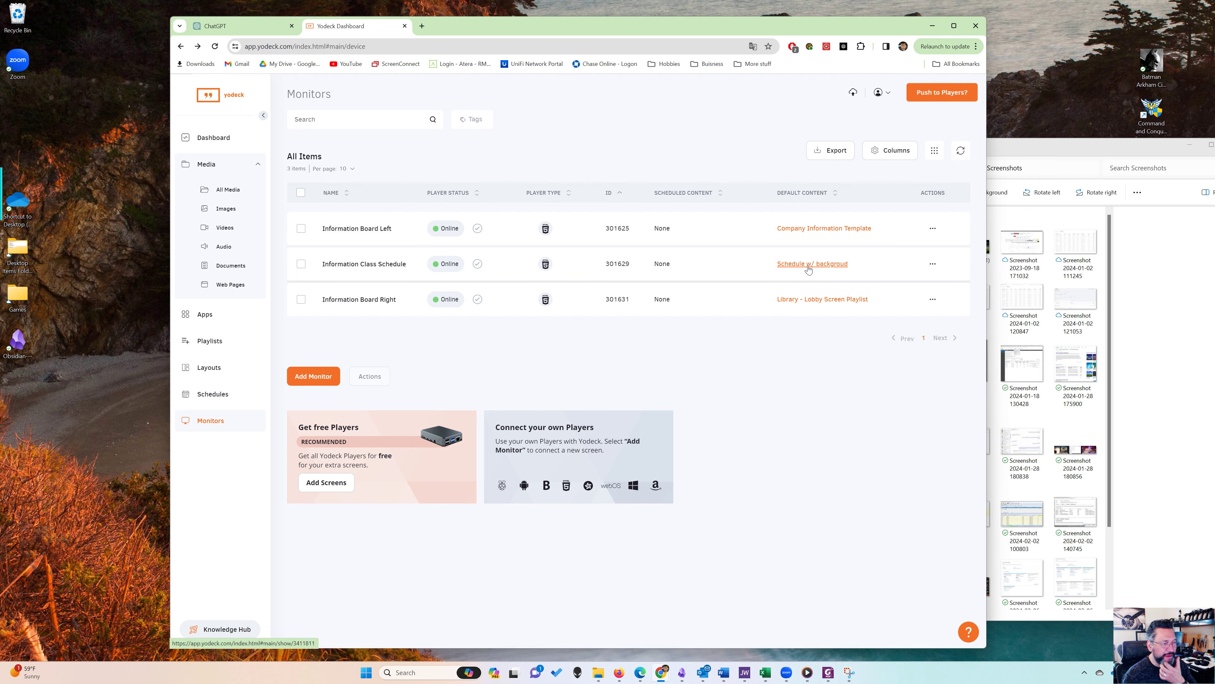
# Try assigning "Schedule w/ background-test" as the Information Class Schedule monitor's default content, review the other layout choices, and cancel the edit
pyautogui.click(347, 266)
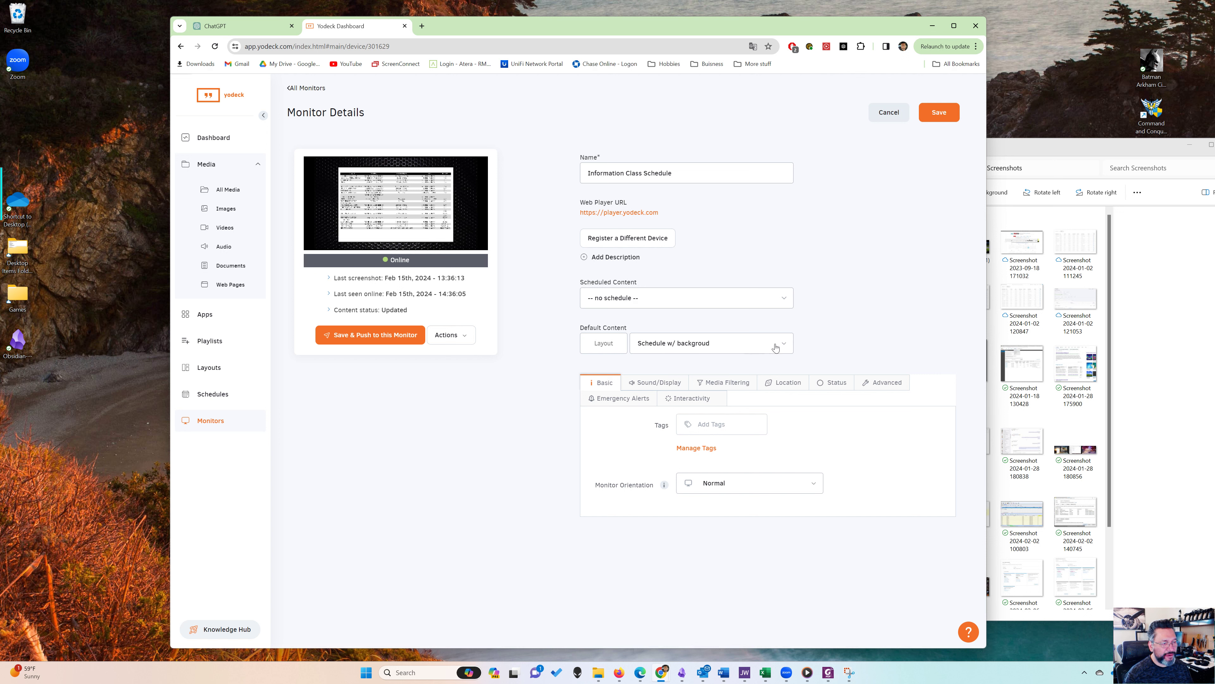
pyautogui.click(786, 349)
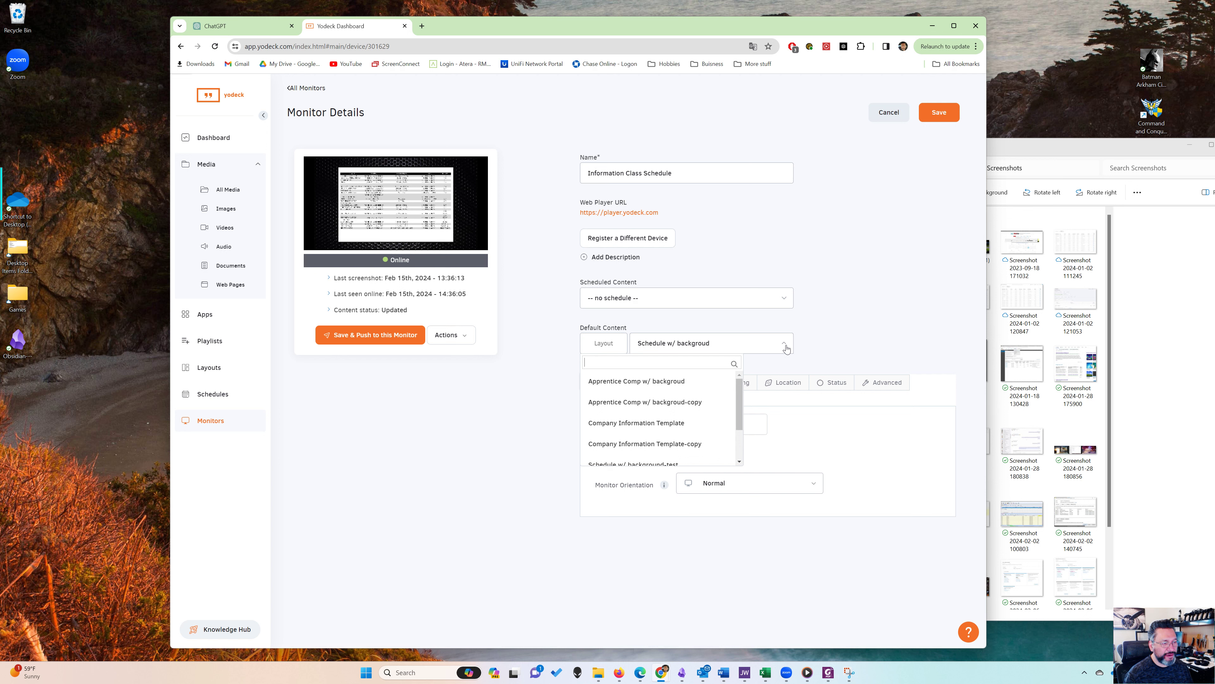
pyautogui.moveTo(739, 405); pyautogui.dragTo(737, 437)
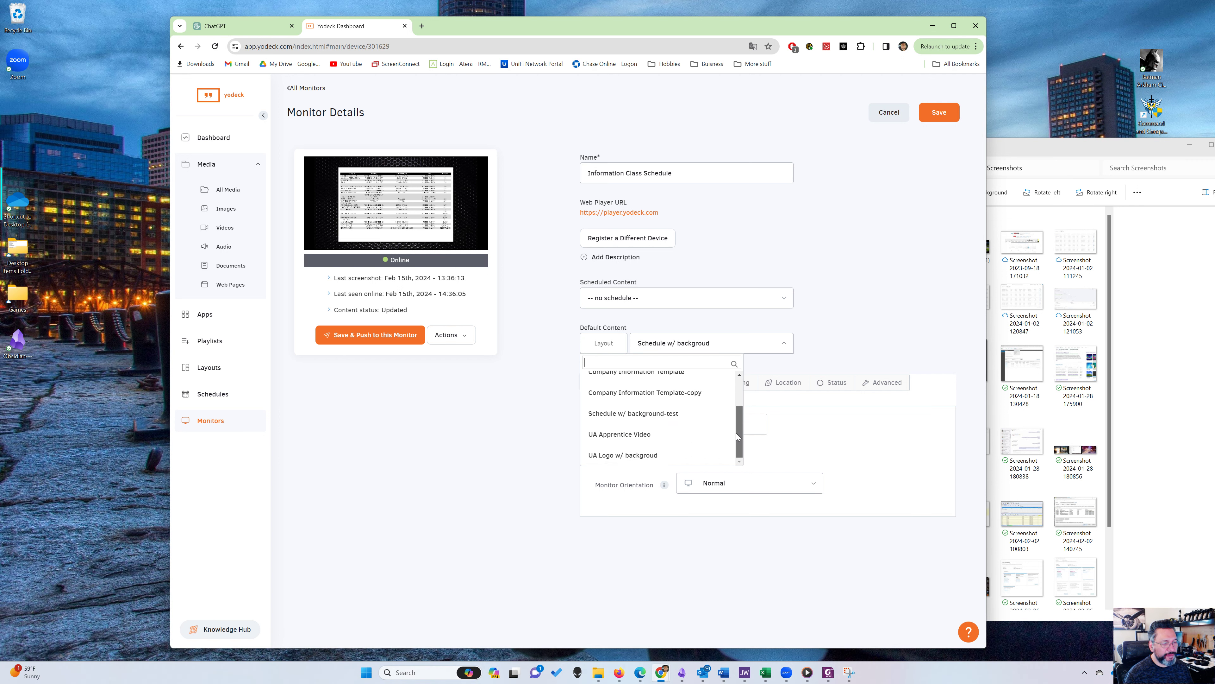
pyautogui.click(654, 416)
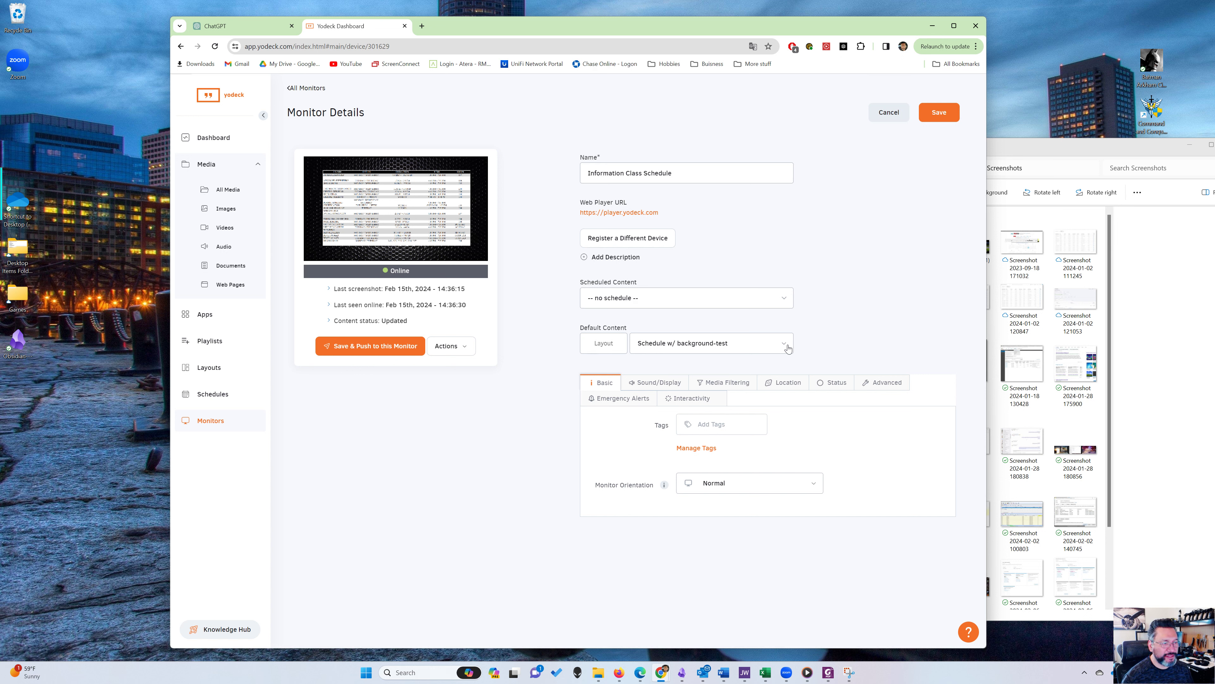
pyautogui.click(788, 349)
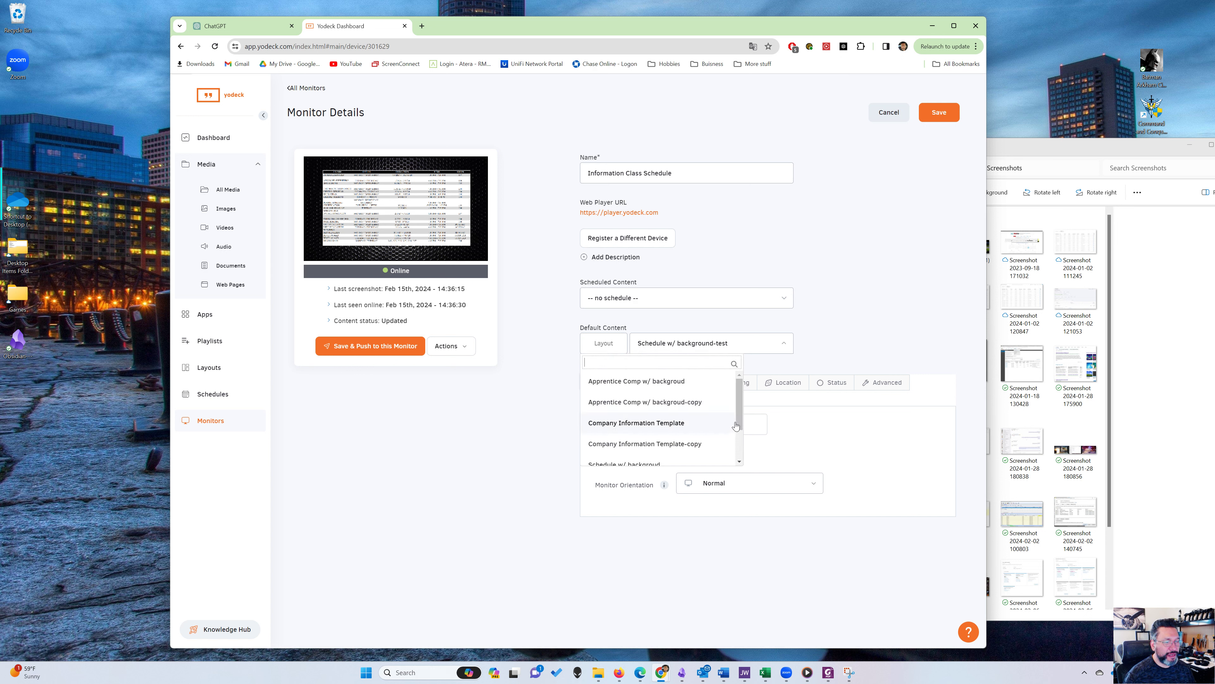
pyautogui.moveTo(738, 423)
pyautogui.mouseDown()
pyautogui.moveTo(739, 439)
pyautogui.moveTo(739, 424)
pyautogui.mouseUp()
pyautogui.click(835, 445)
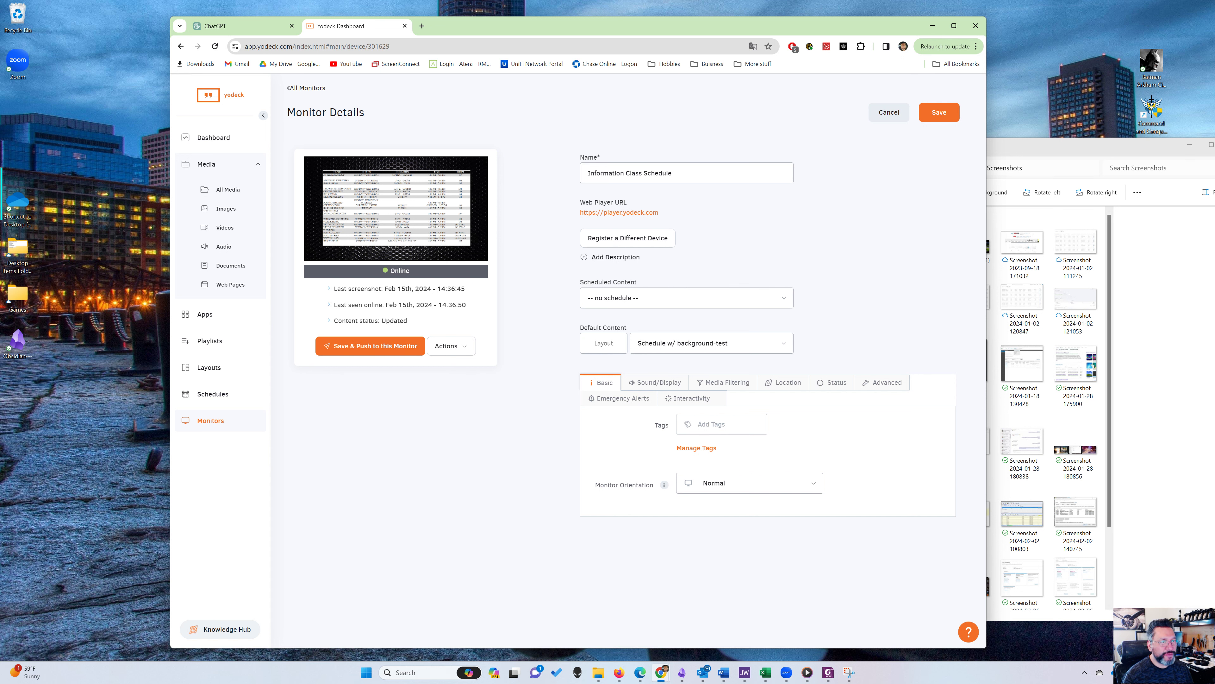
pyautogui.click(888, 112)
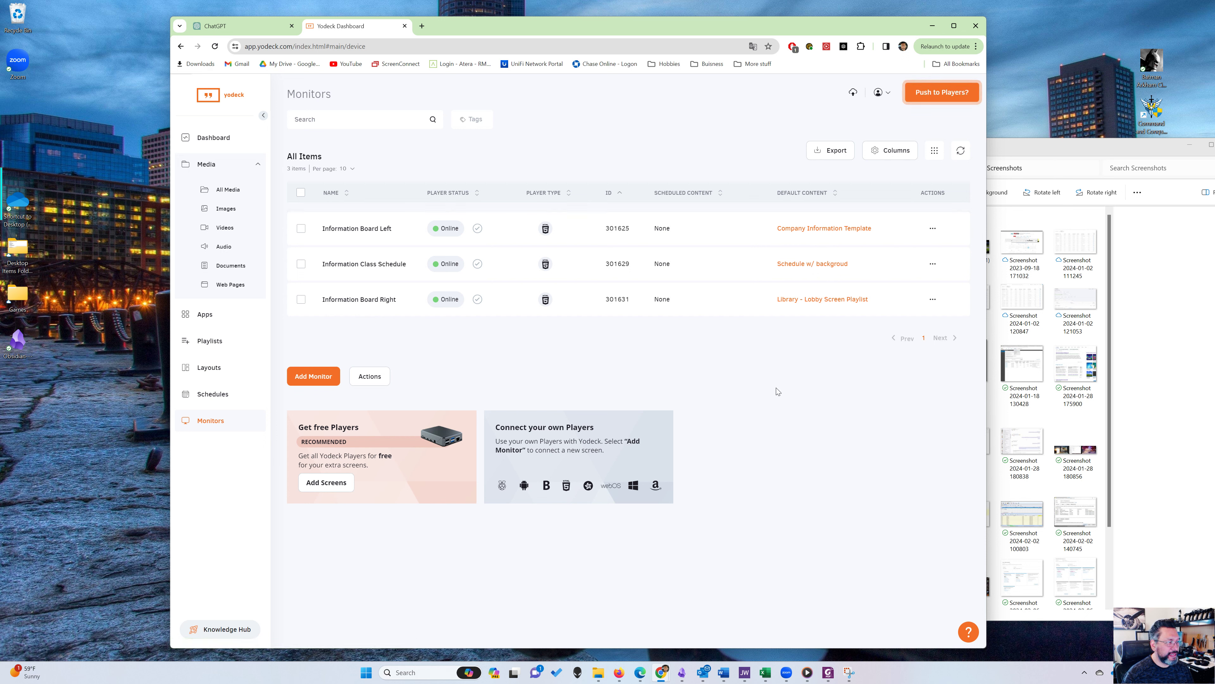